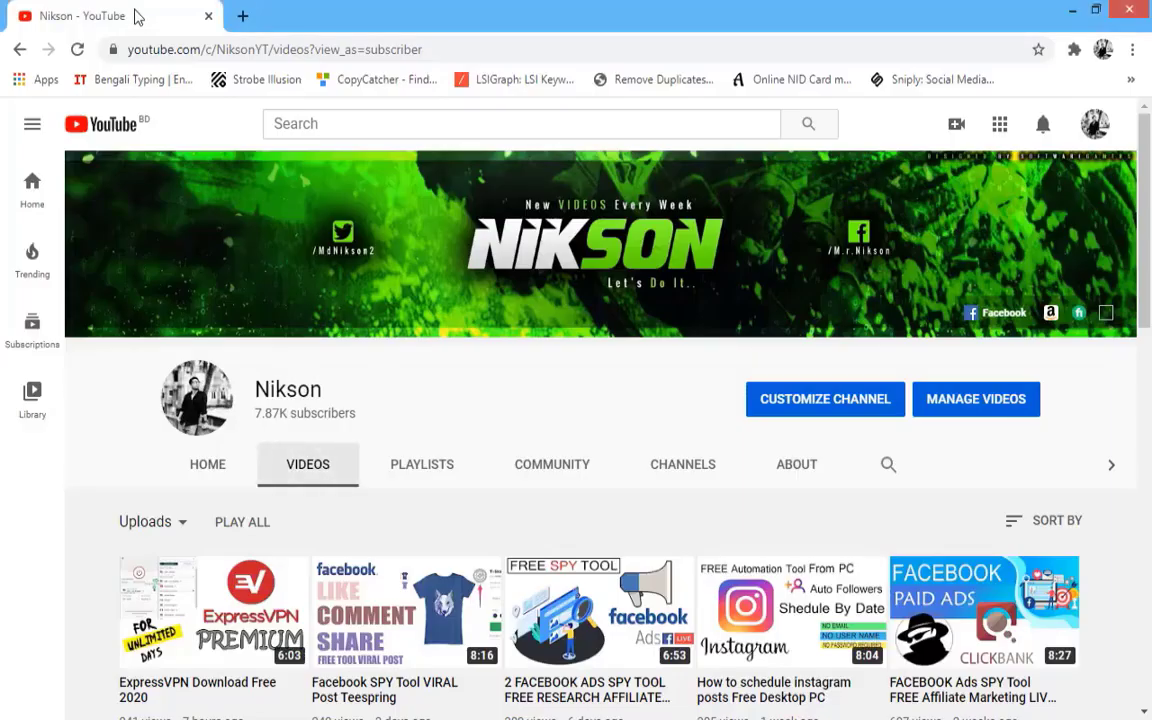
- Browse the channel's playlists, then return to its uploaded videos
scroll(280, 150, "down", 2)
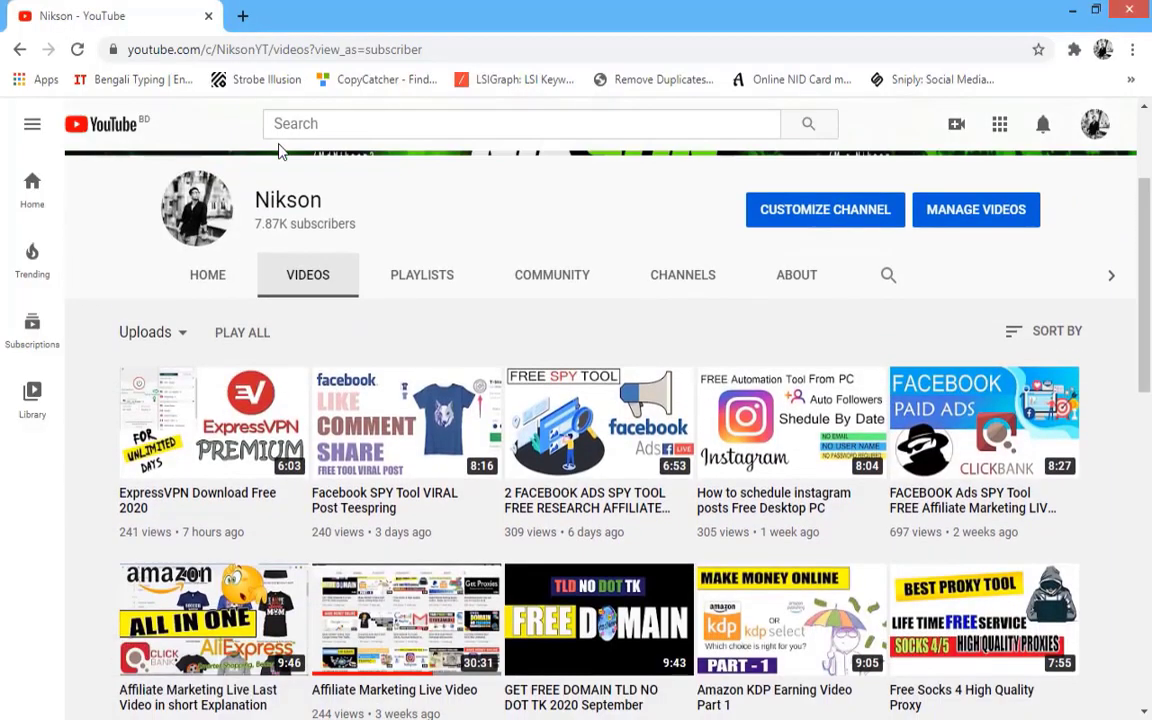
scroll(352, 300, "down", 6)
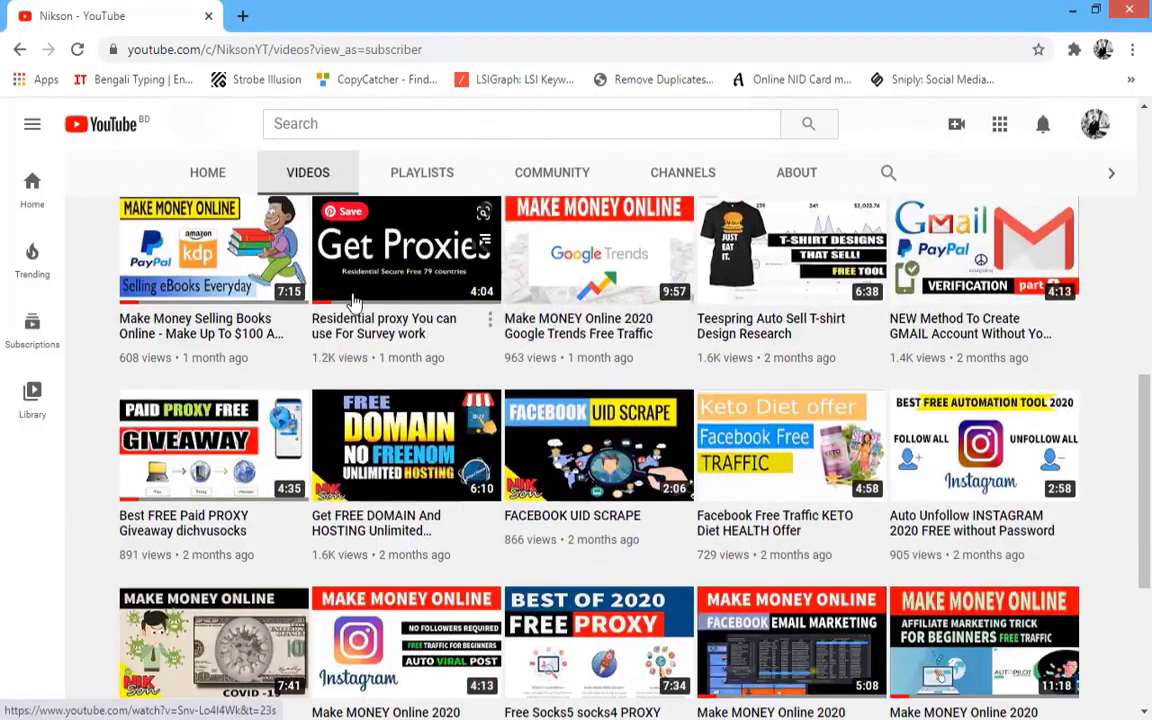
scroll(352, 312, "down", 3)
scroll(335, 270, "up", 6)
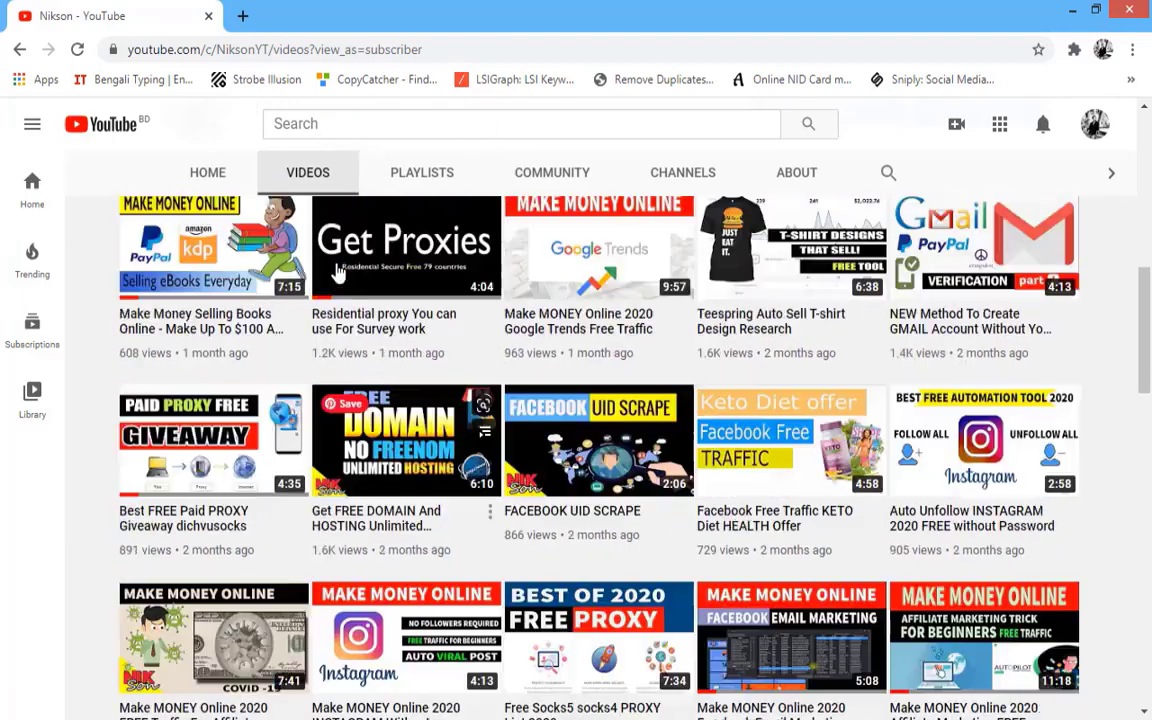
scroll(337, 268, "up", 4)
left_click(413, 375)
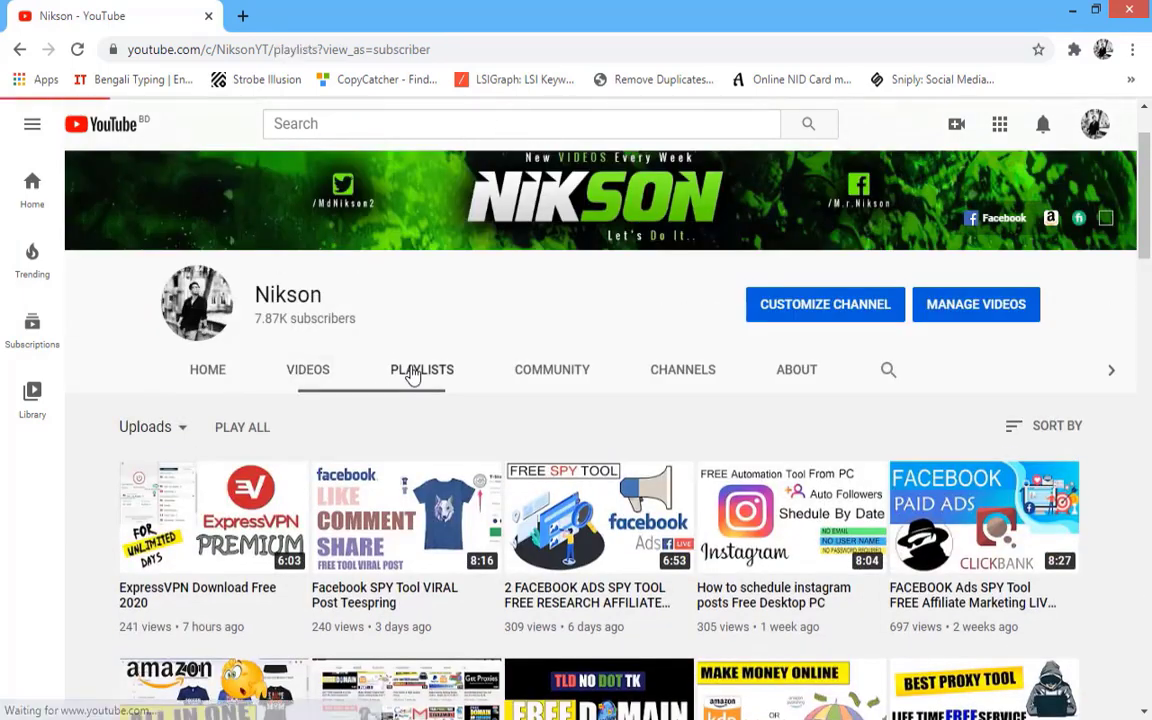
scroll(400, 343, "down", 2)
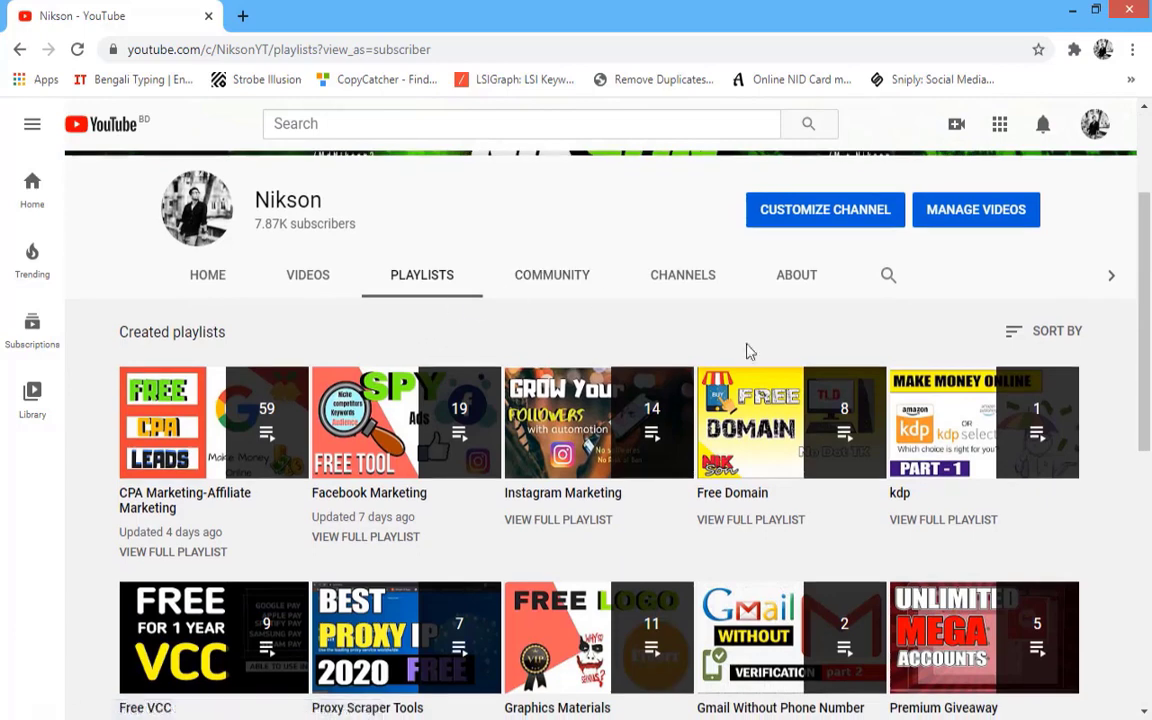
scroll(790, 440, "down", 1)
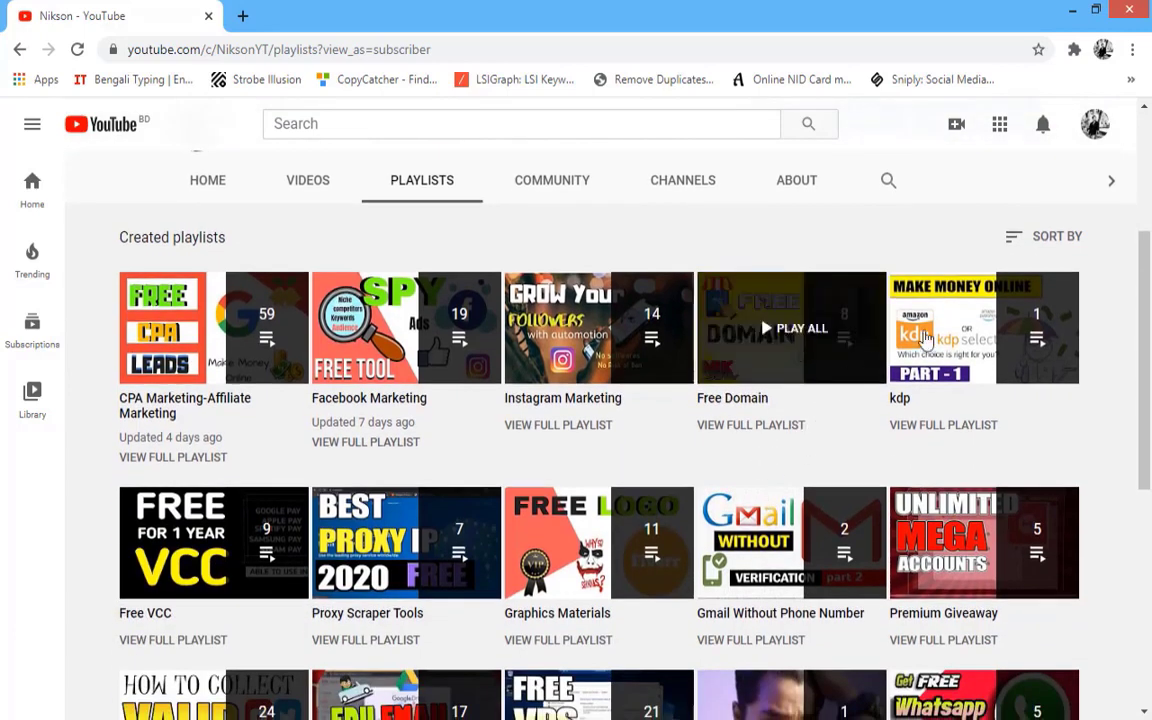
scroll(1125, 438, "down", 2)
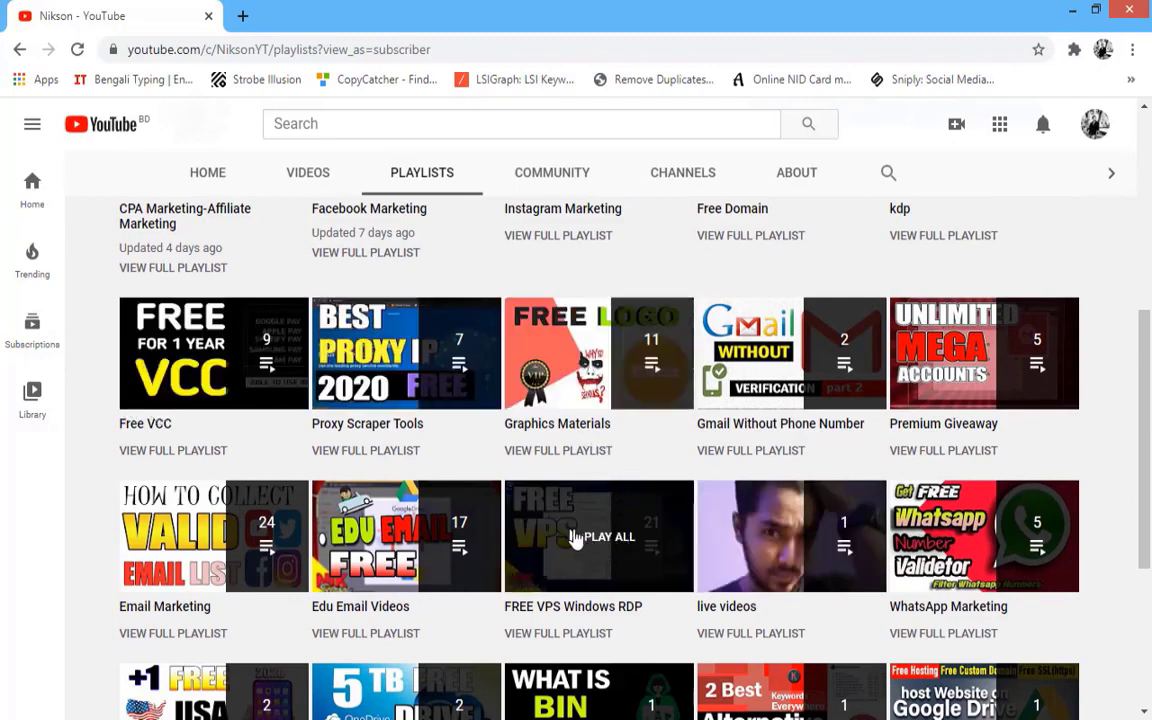
scroll(210, 400, "up", 5)
left_click(300, 459)
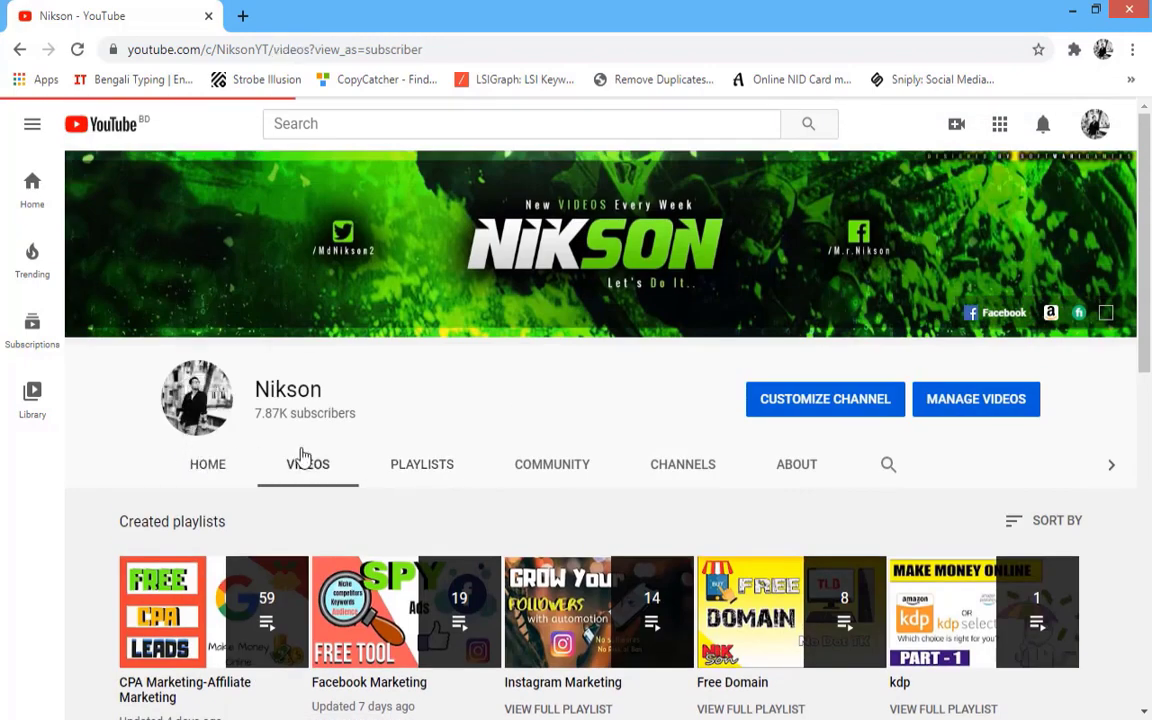
scroll(366, 397, "down", 2)
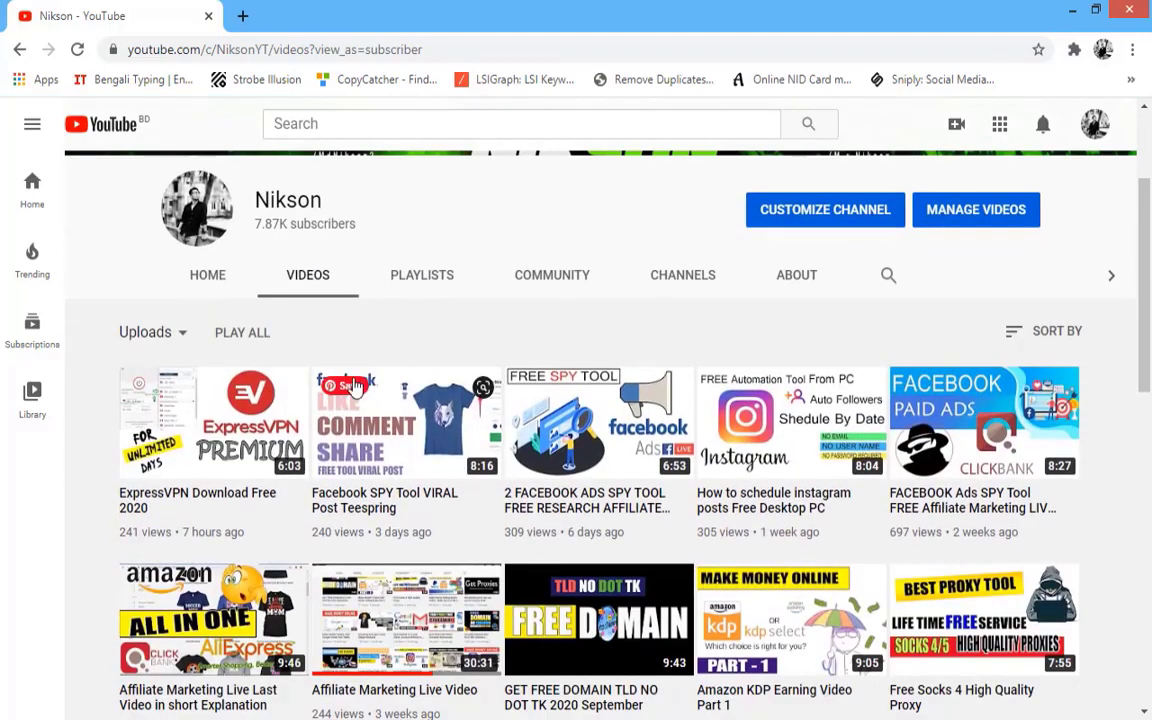
scroll(350, 380, "down", 2)
scroll(343, 373, "up", 4)
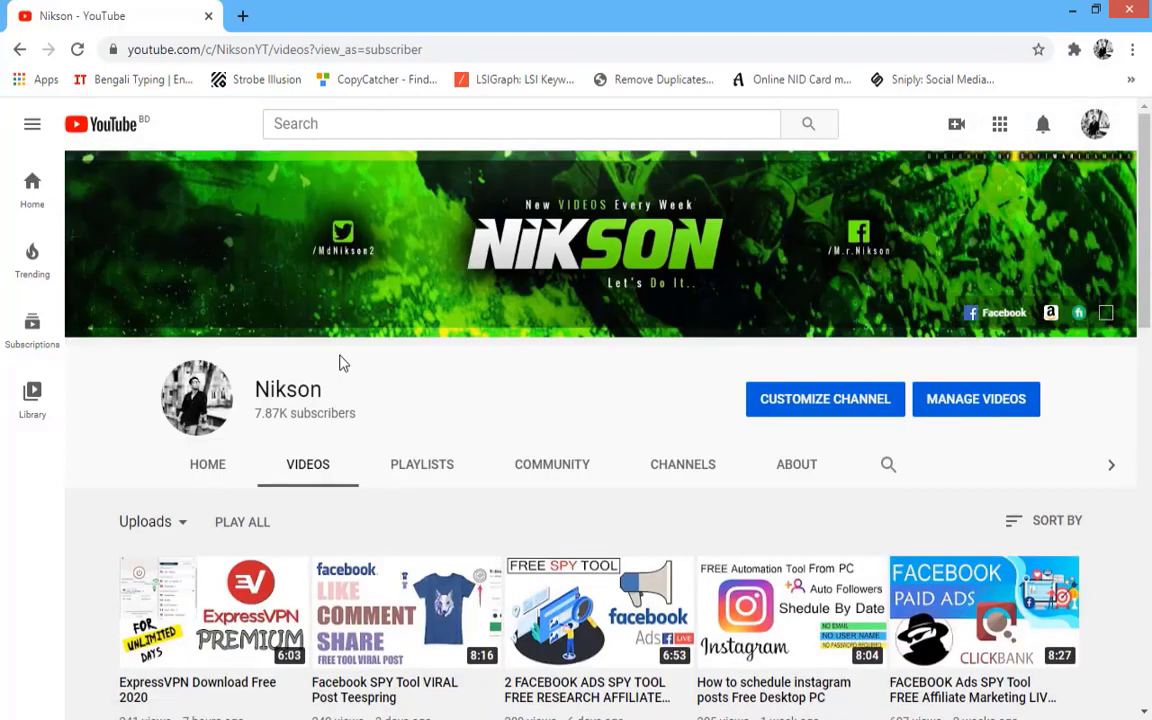
- Switch to the Facebook group window and scroll through its posts
key("alt+Tab")
scroll(226, 450, "down", 5)
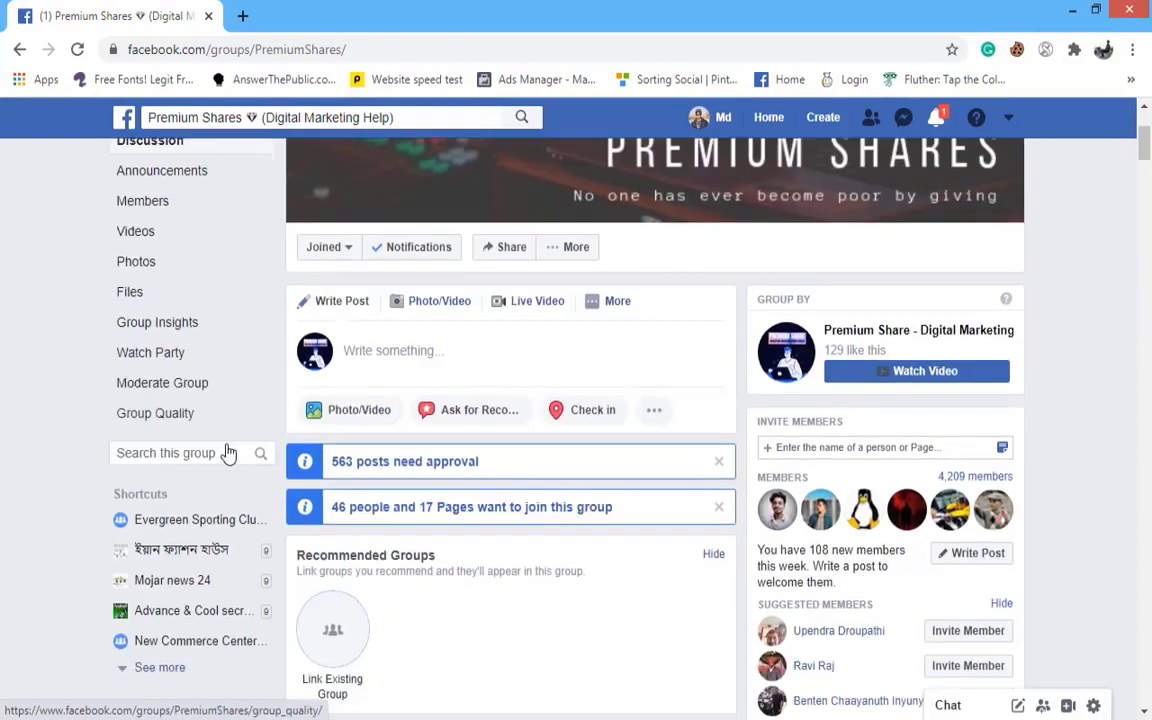
scroll(228, 451, "down", 10)
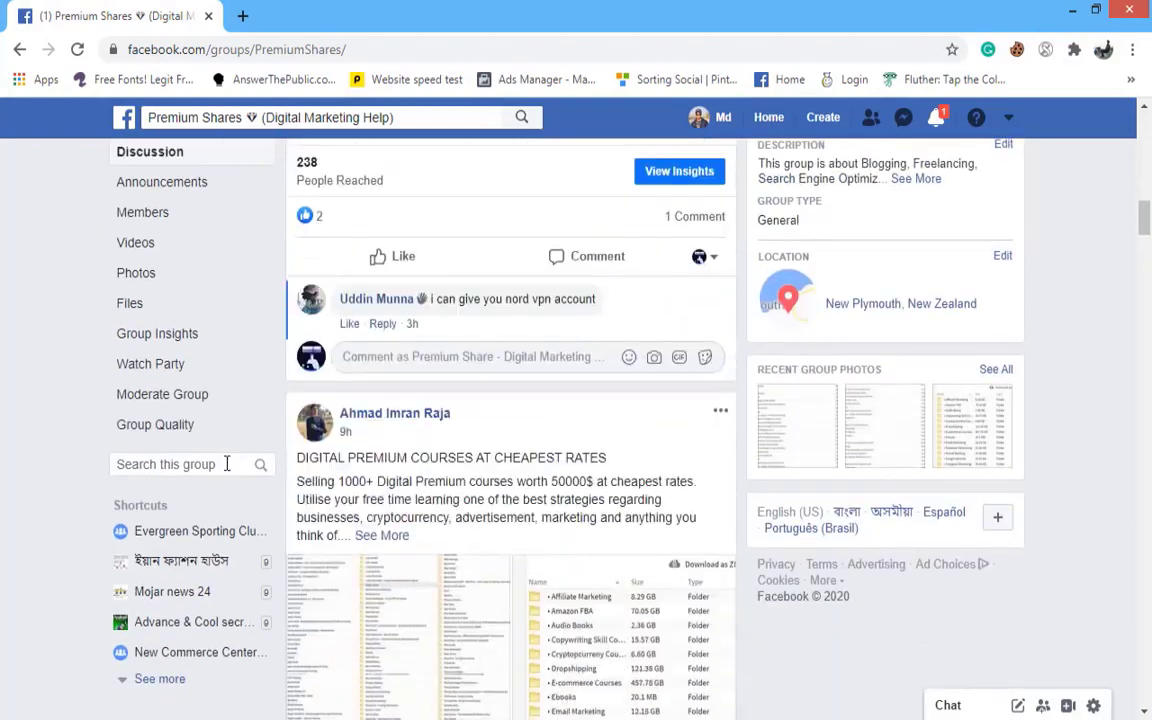
scroll(226, 473, "down", 5)
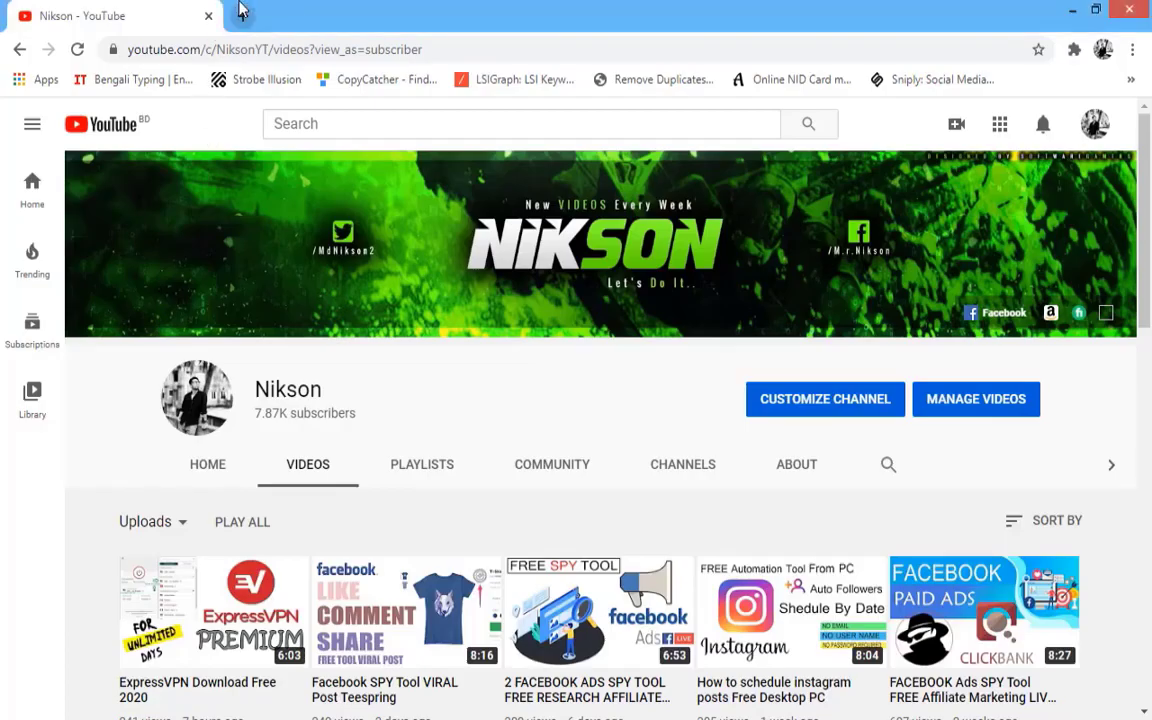
- Load the Temp Mail website (temp-mail.org) in a new browser tab
left_click(237, 15)
type("te")
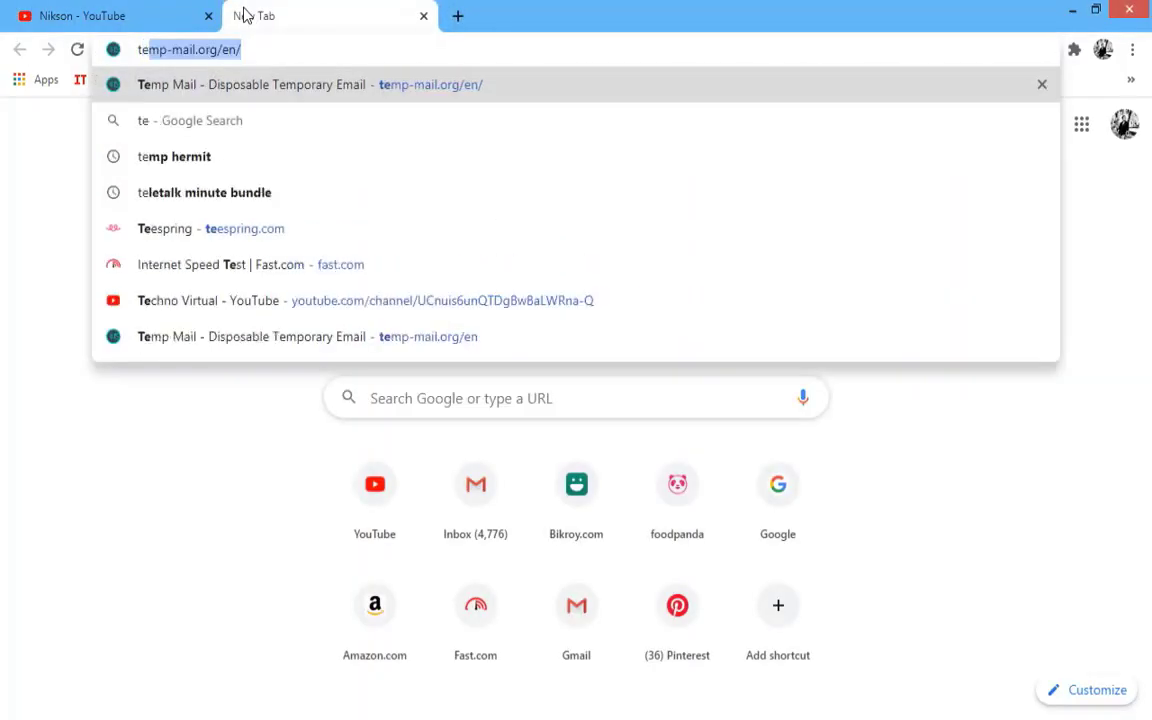
key("Return")
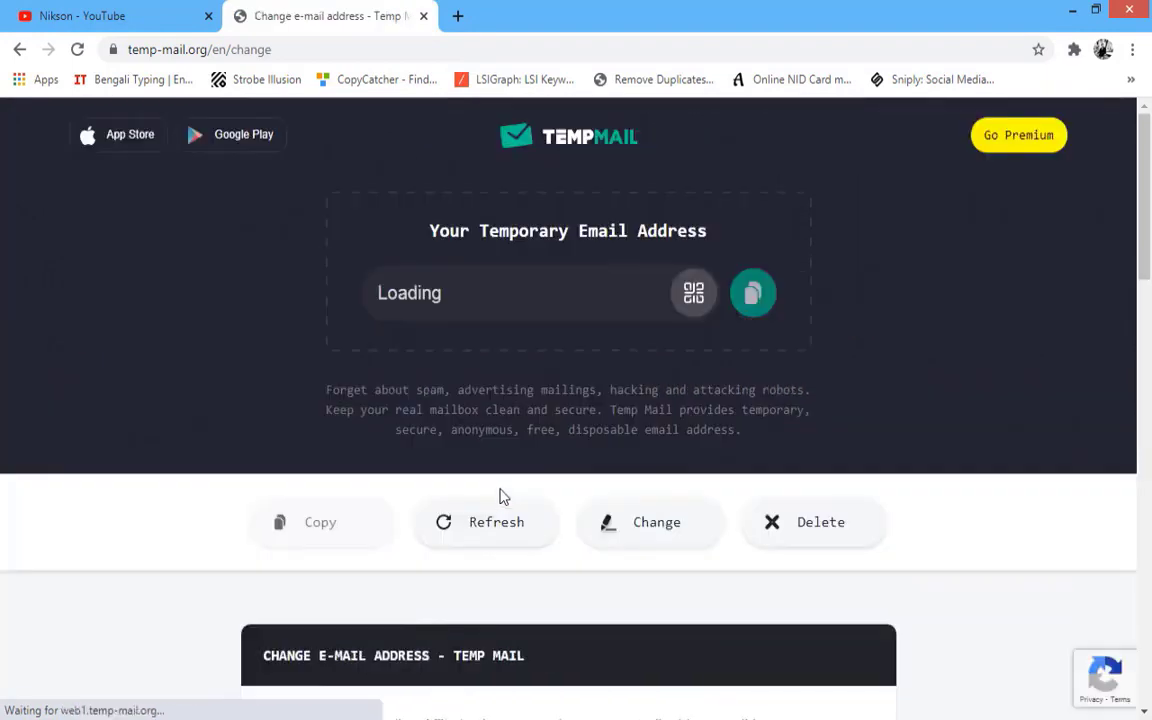
scroll(503, 497, "down", 3)
left_click(576, 620)
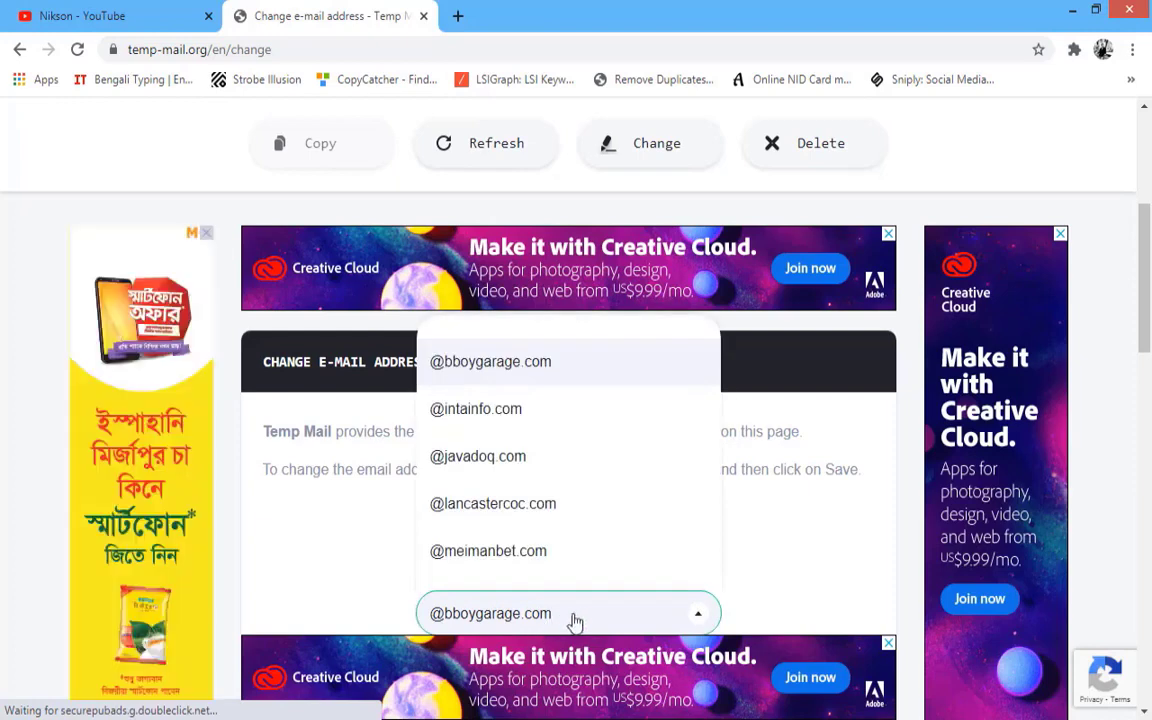
left_click(509, 414)
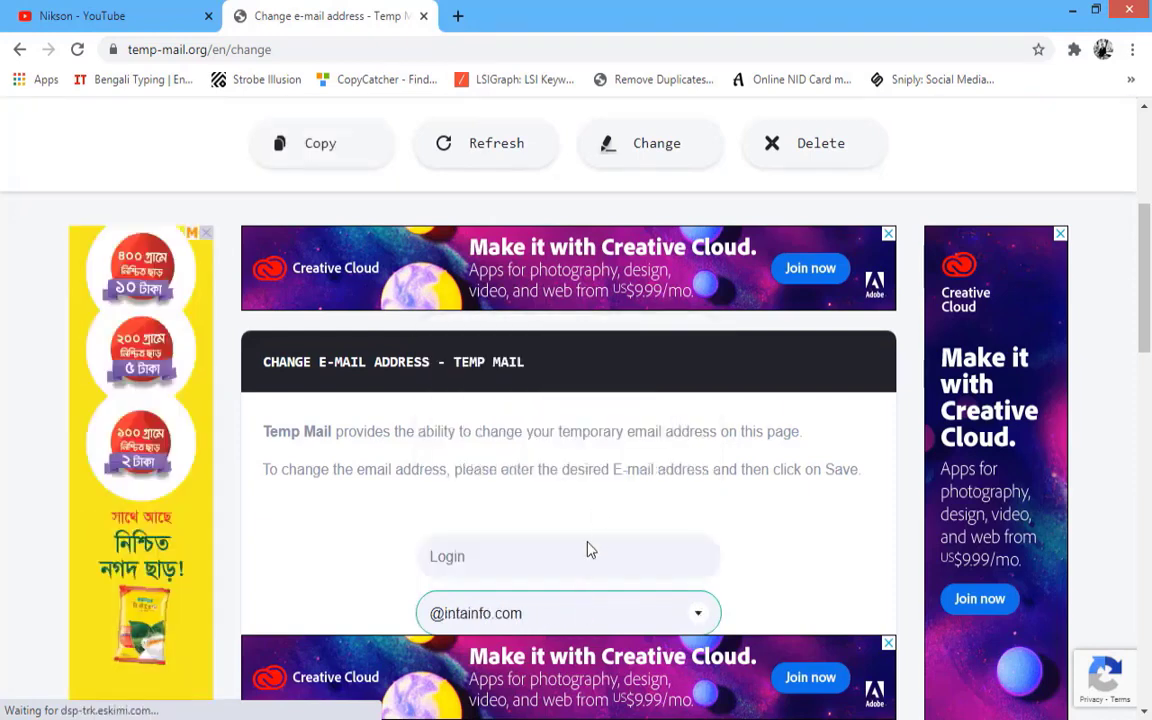
left_click(526, 552)
type("niks")
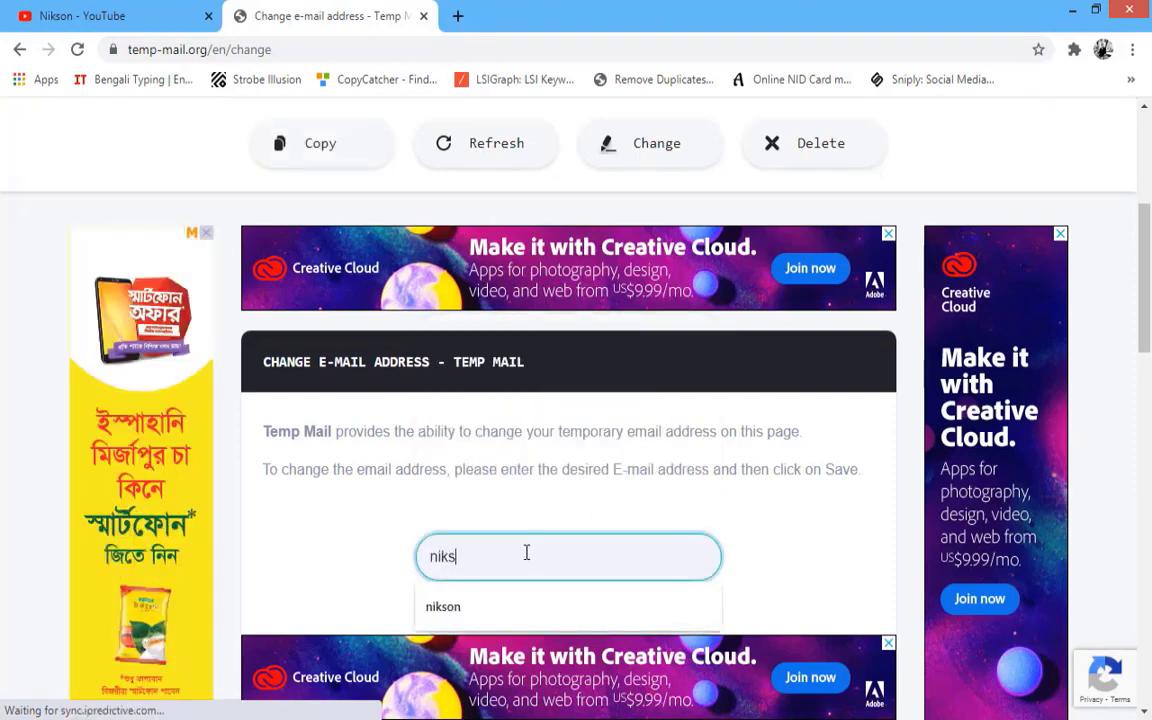
type("on")
scroll(506, 532, "down", 4)
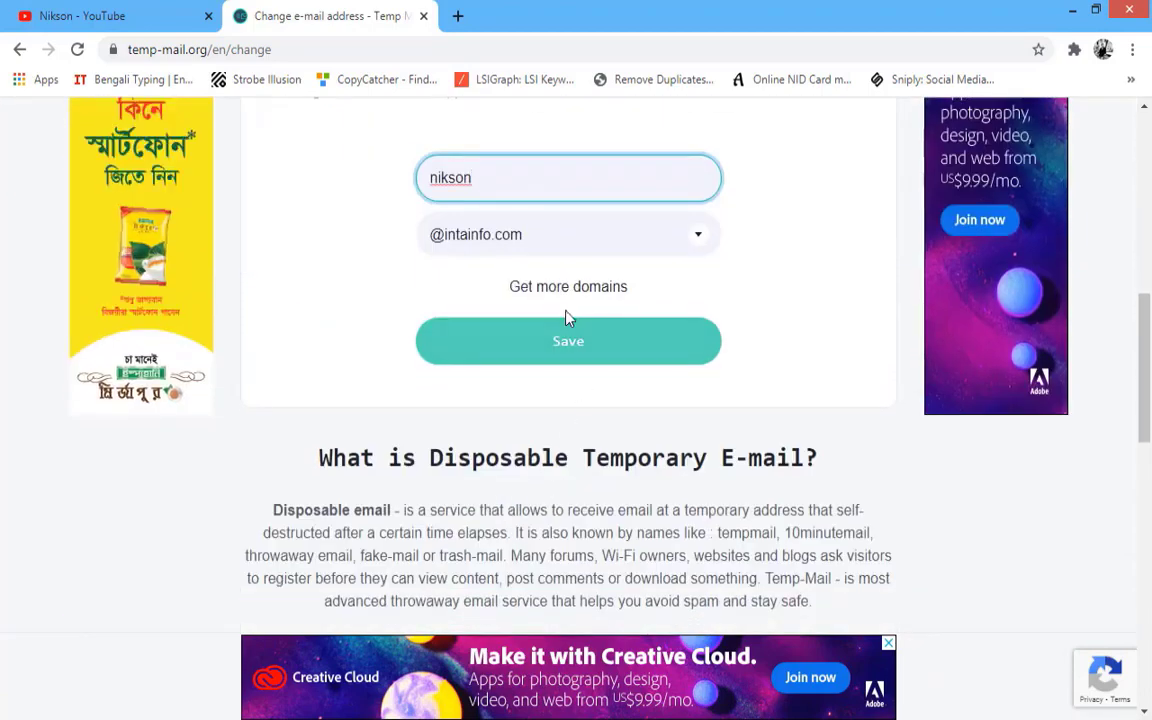
left_click(558, 340)
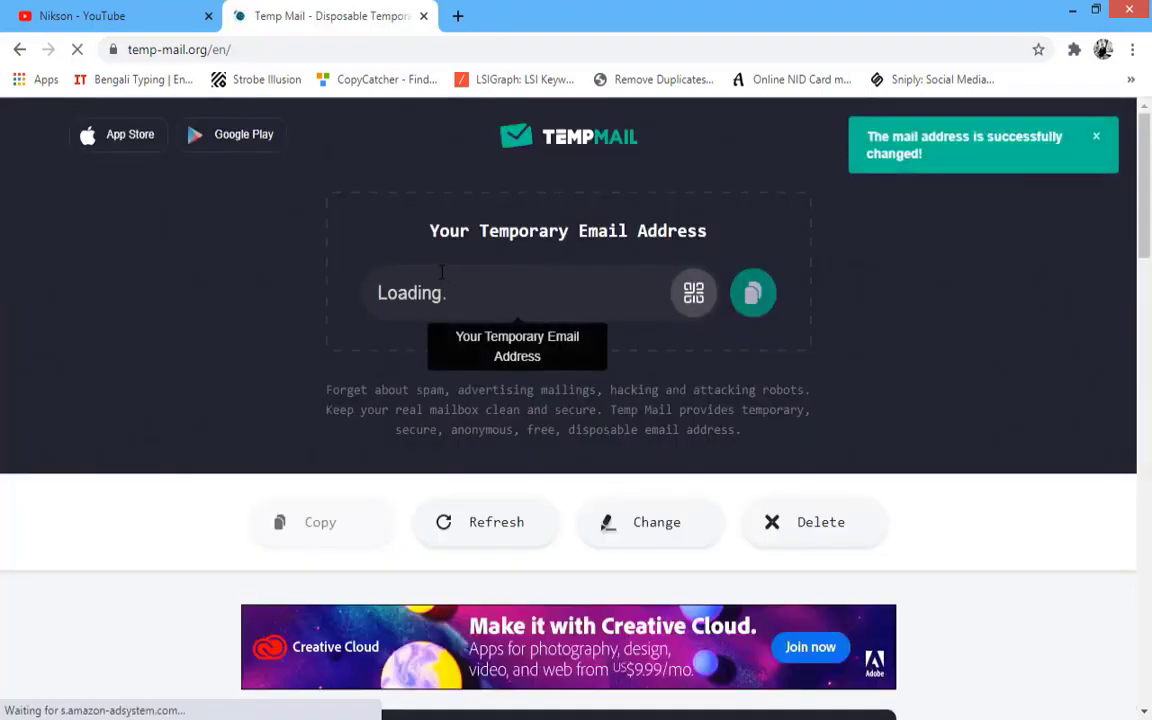
scroll(540, 275, "down", 3)
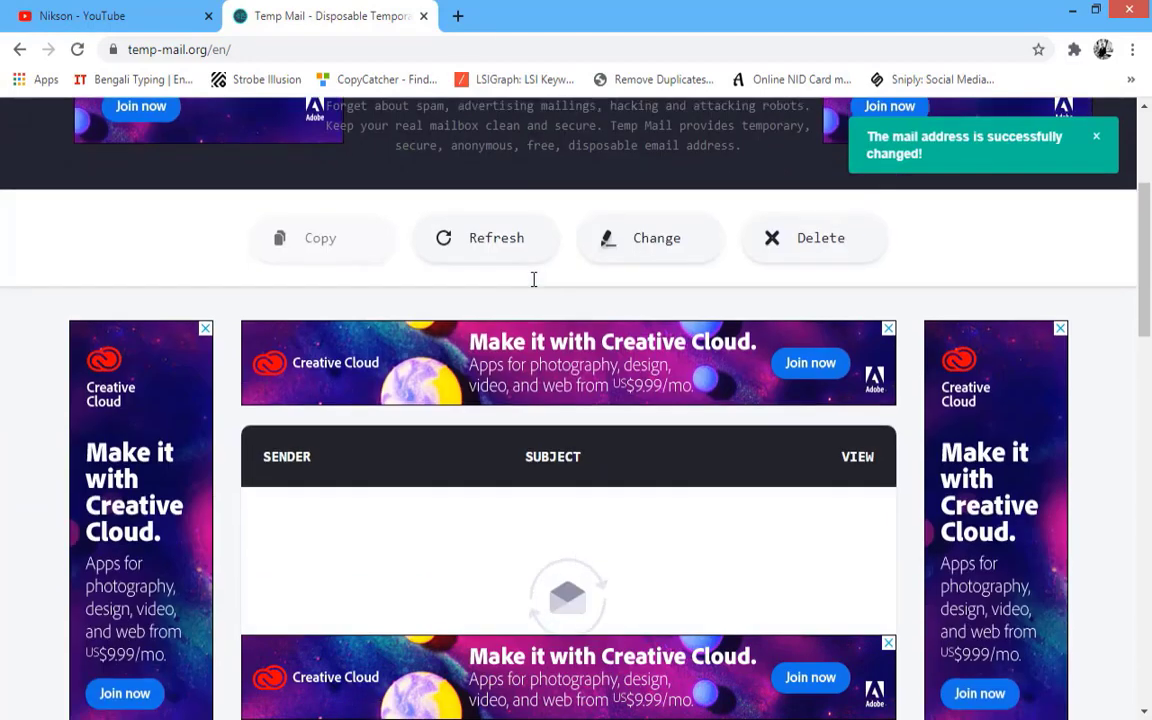
scroll(534, 280, "up", 3)
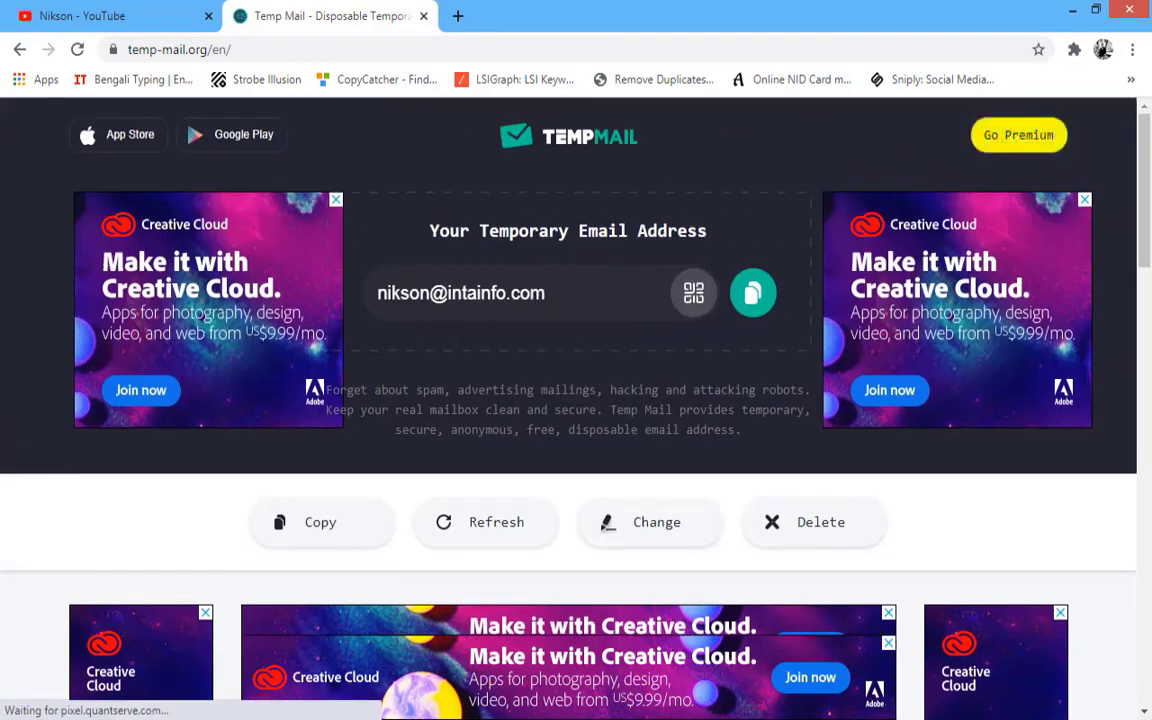
- Load the pasted Learn module link in a new incognito window
mouse_move(431, 718)
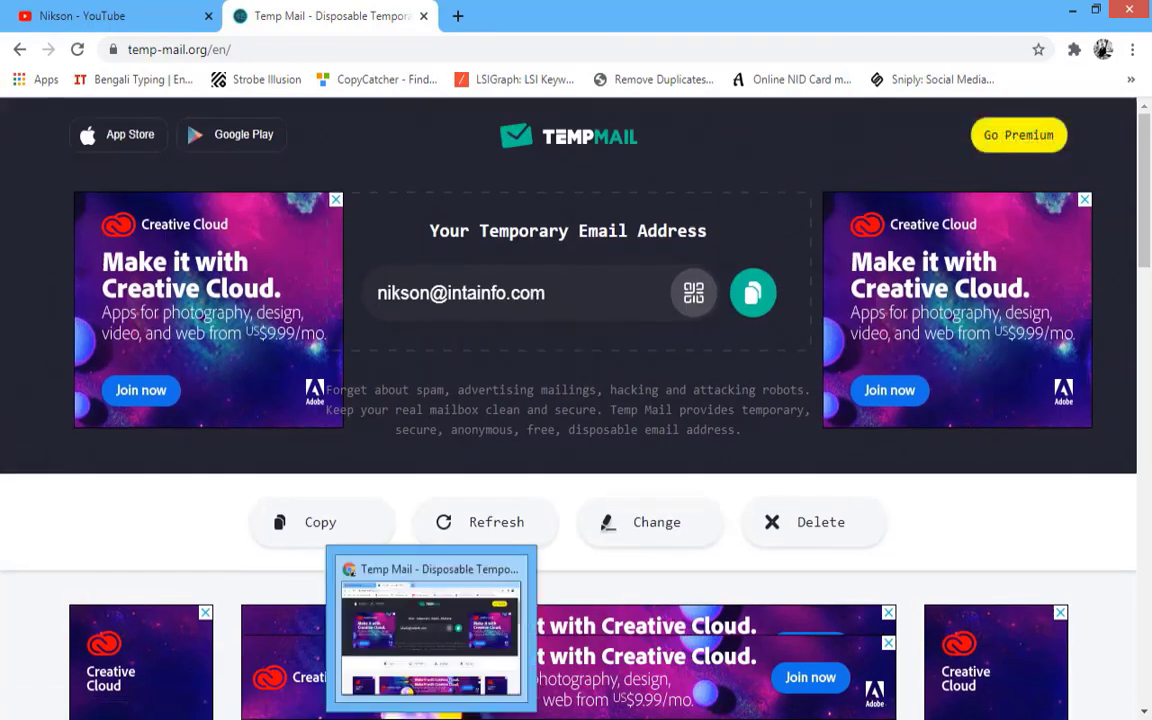
left_click(1132, 49)
left_click(1046, 125)
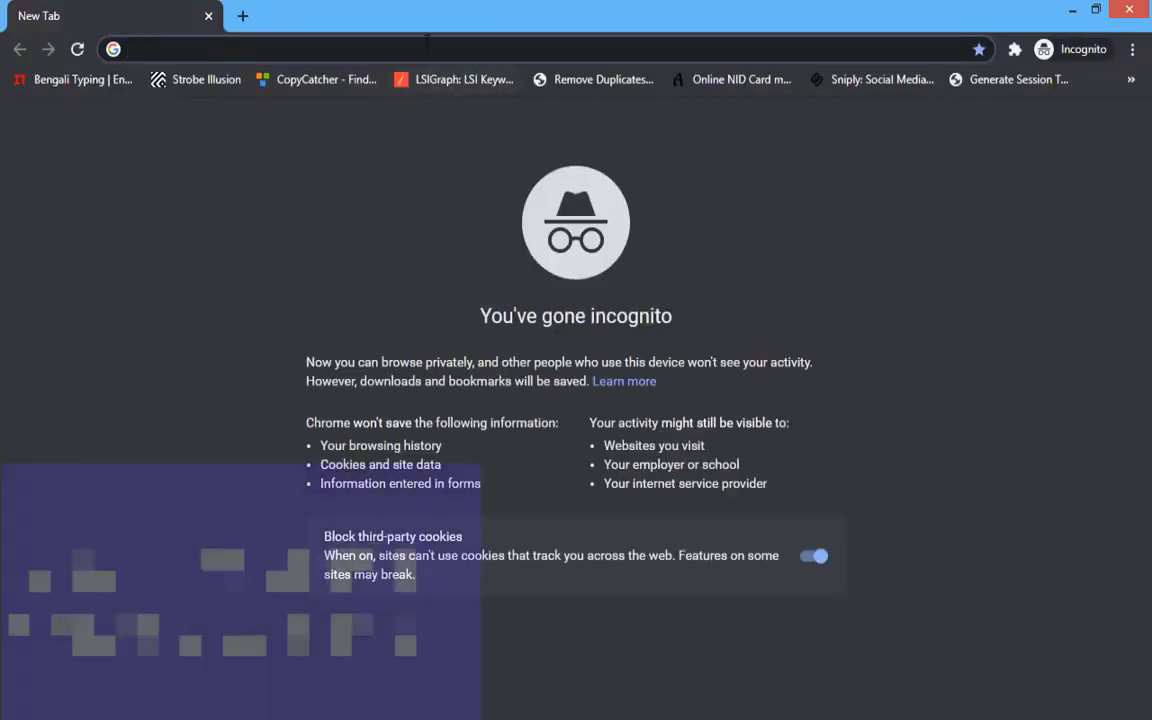
right_click(496, 49)
left_click(519, 160)
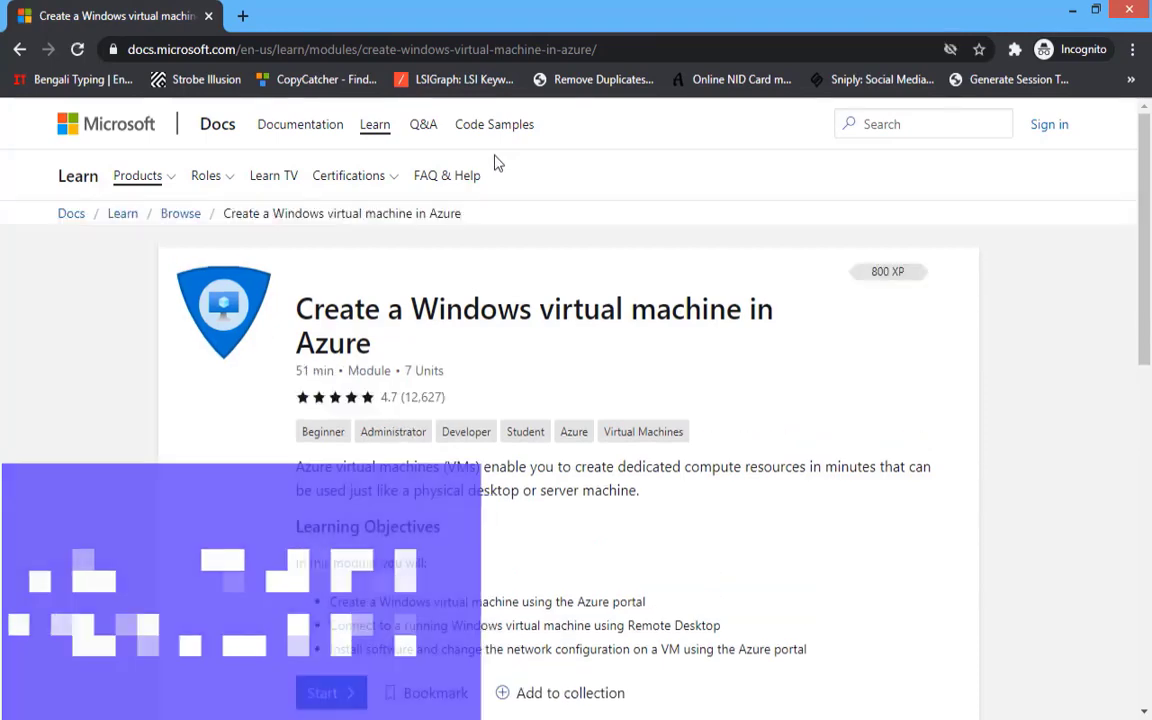
- Start the module, advance to the Unit 3 exercise, and sign in to activate the sandbox
left_click(323, 700)
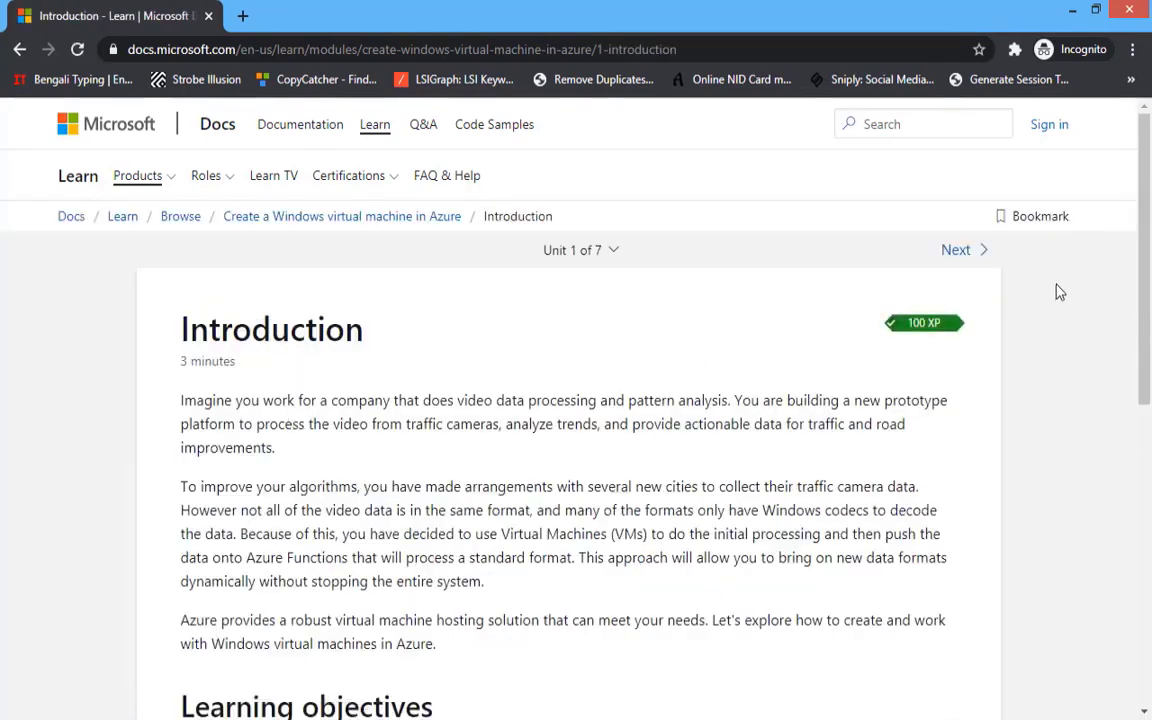
left_click(975, 264)
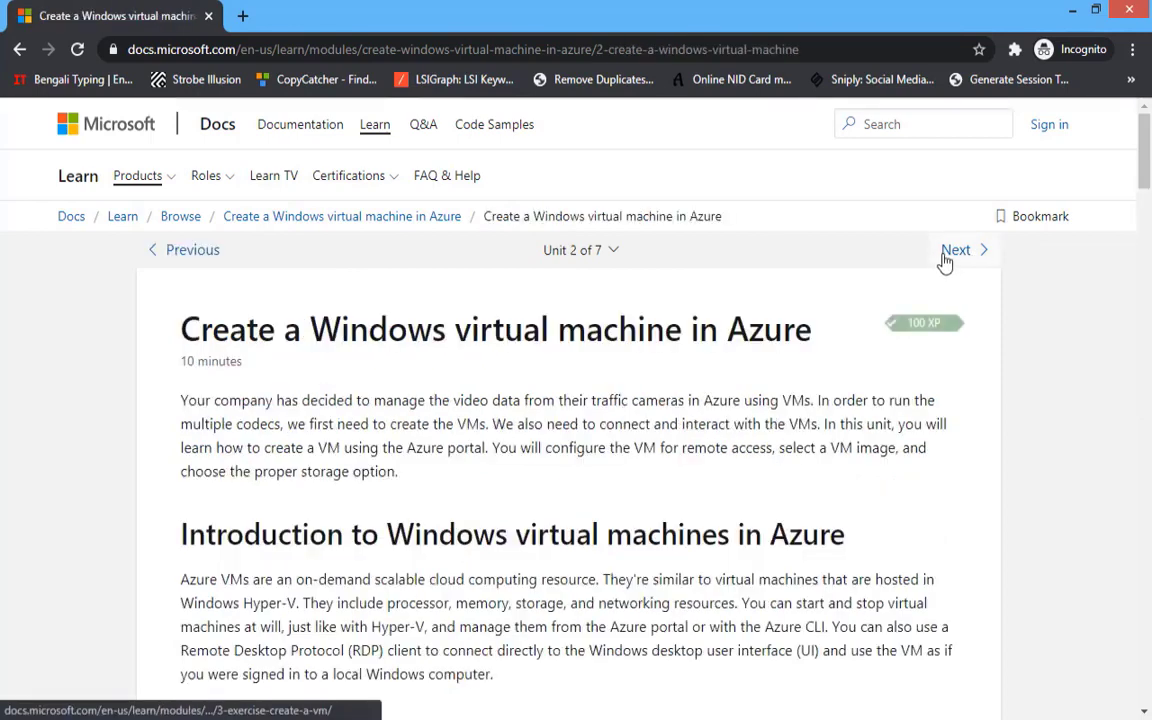
left_click(942, 262)
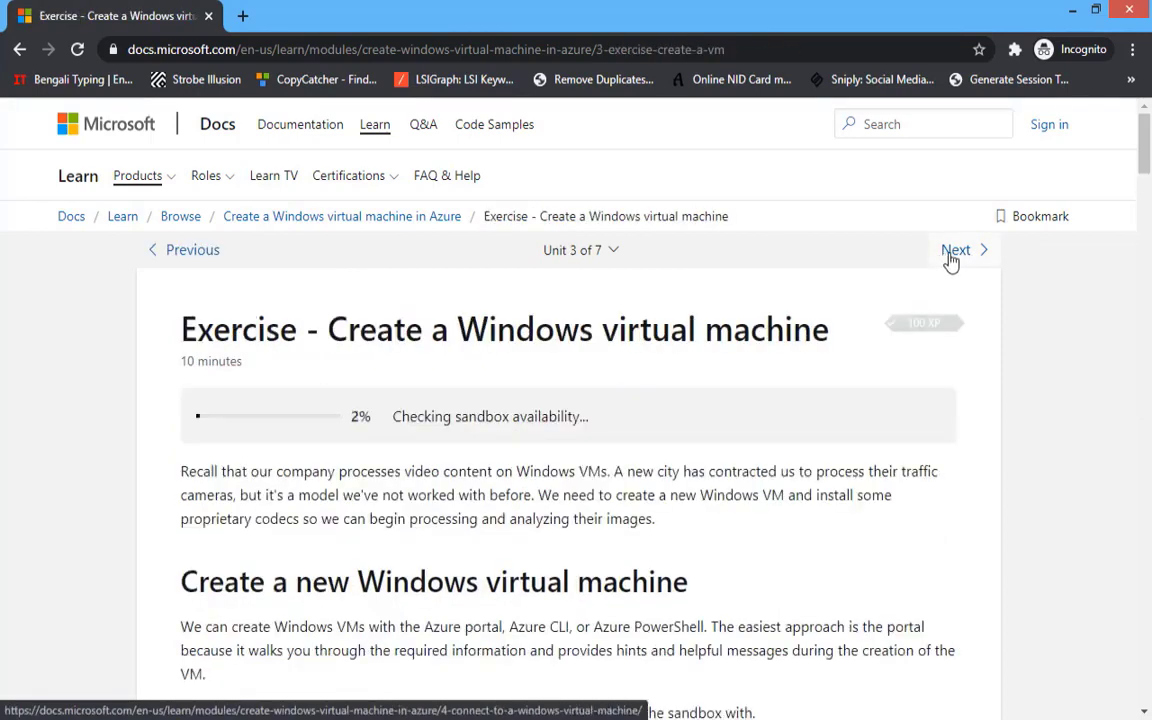
left_click(294, 508)
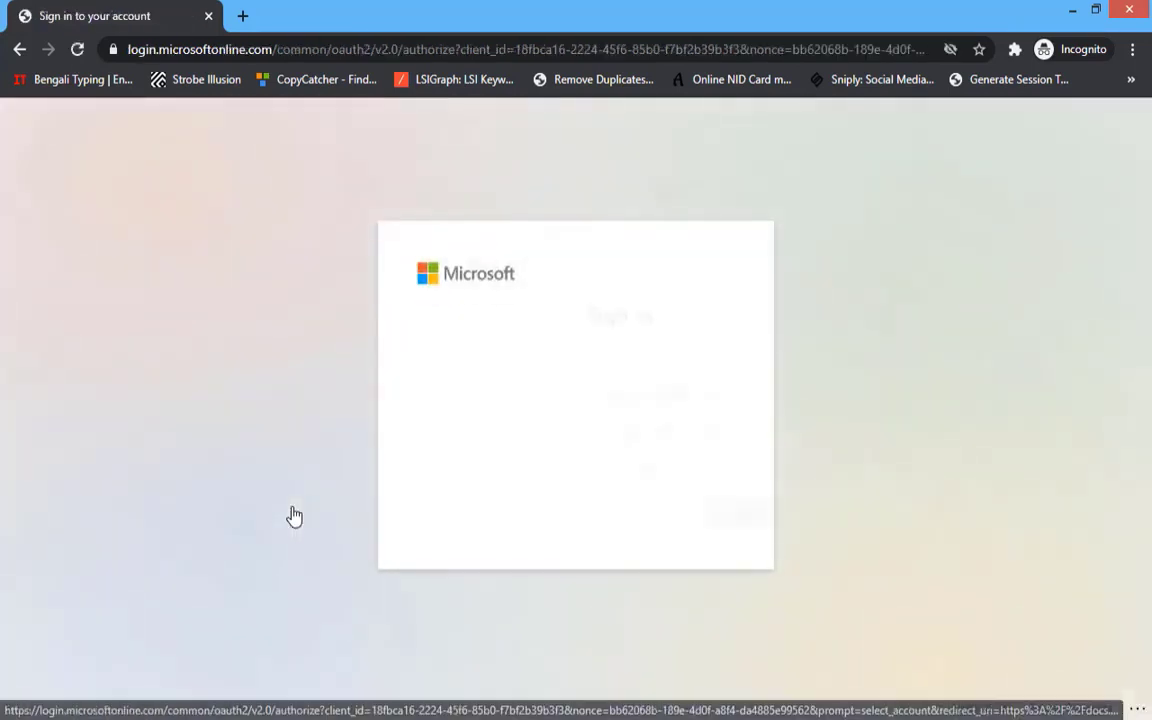
- Start a new Microsoft account using the copied Temp Mail address as its email
left_click(503, 398)
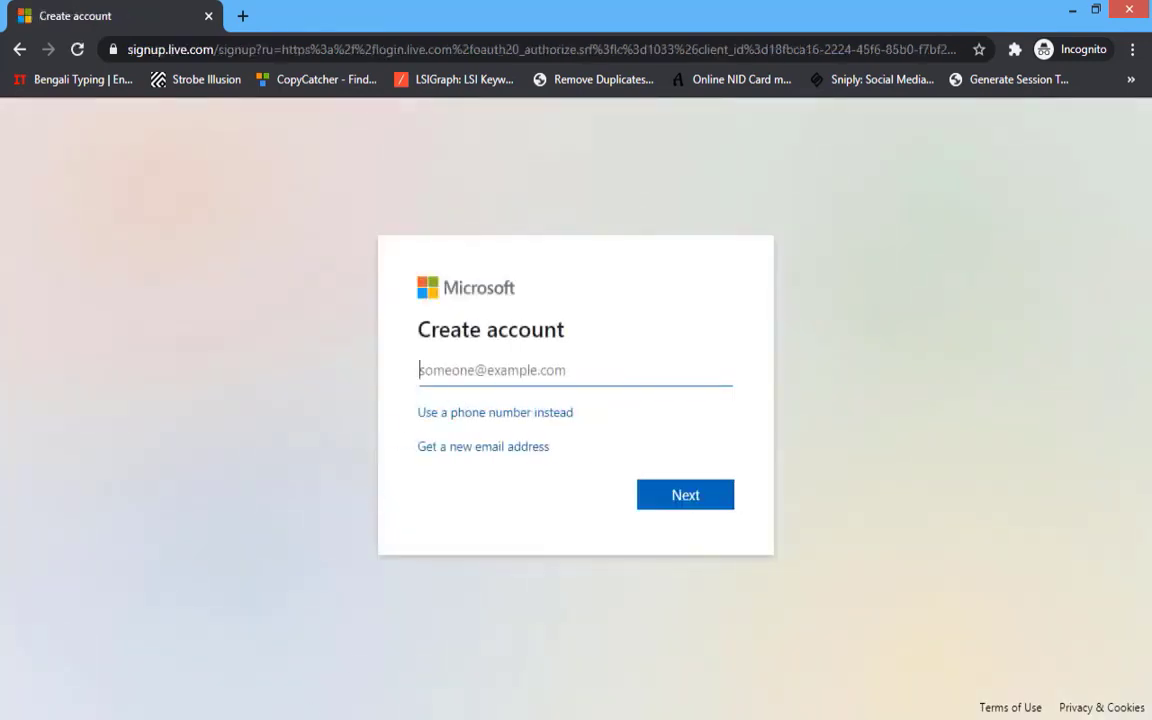
key("alt+Tab")
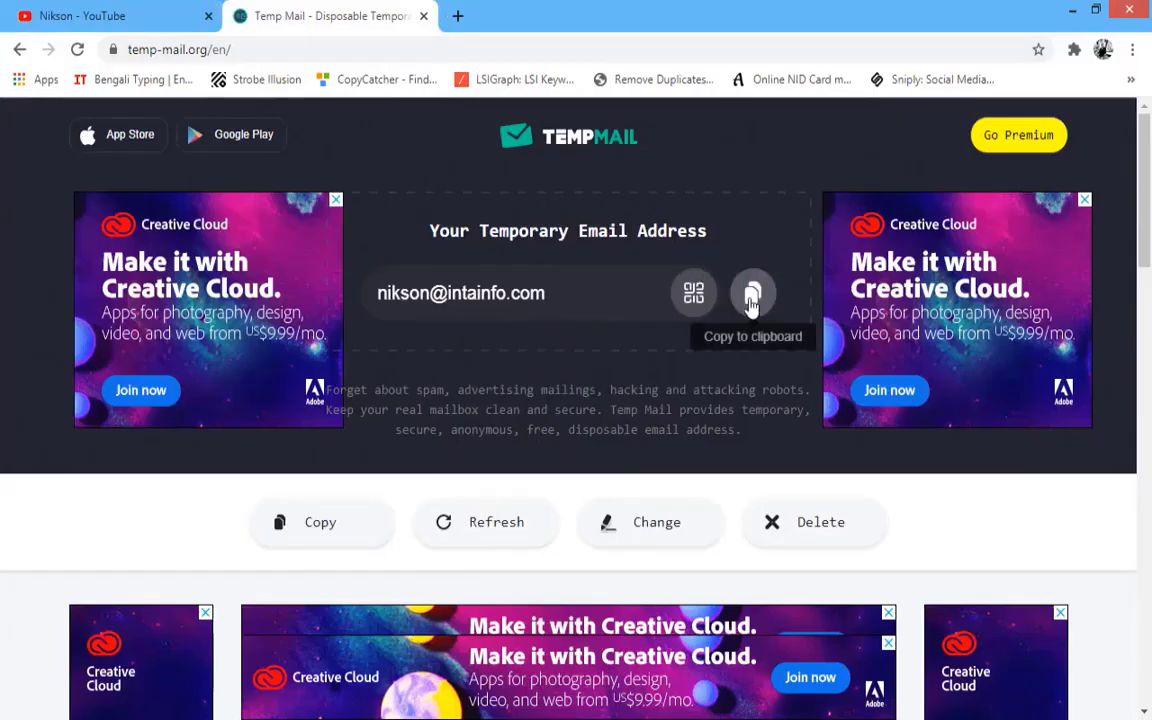
left_click(752, 295)
key("alt+Tab")
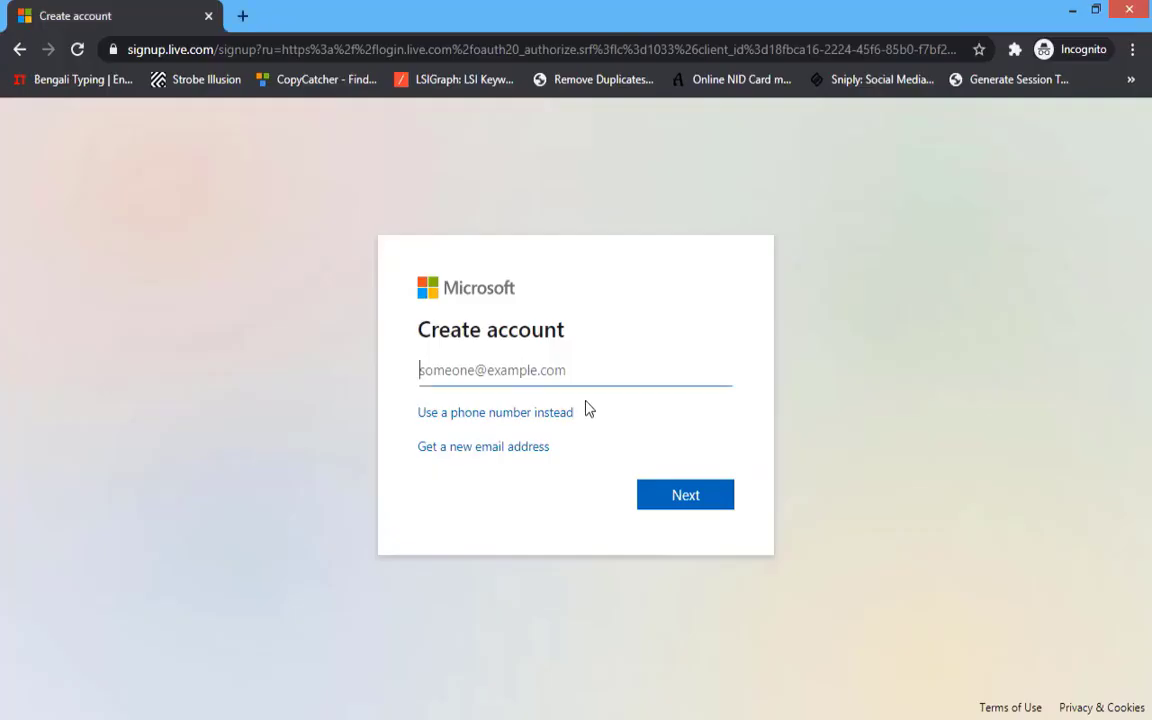
right_click(494, 375)
left_click(524, 490)
- Submit the email, then set and submit a new account password
left_click(681, 495)
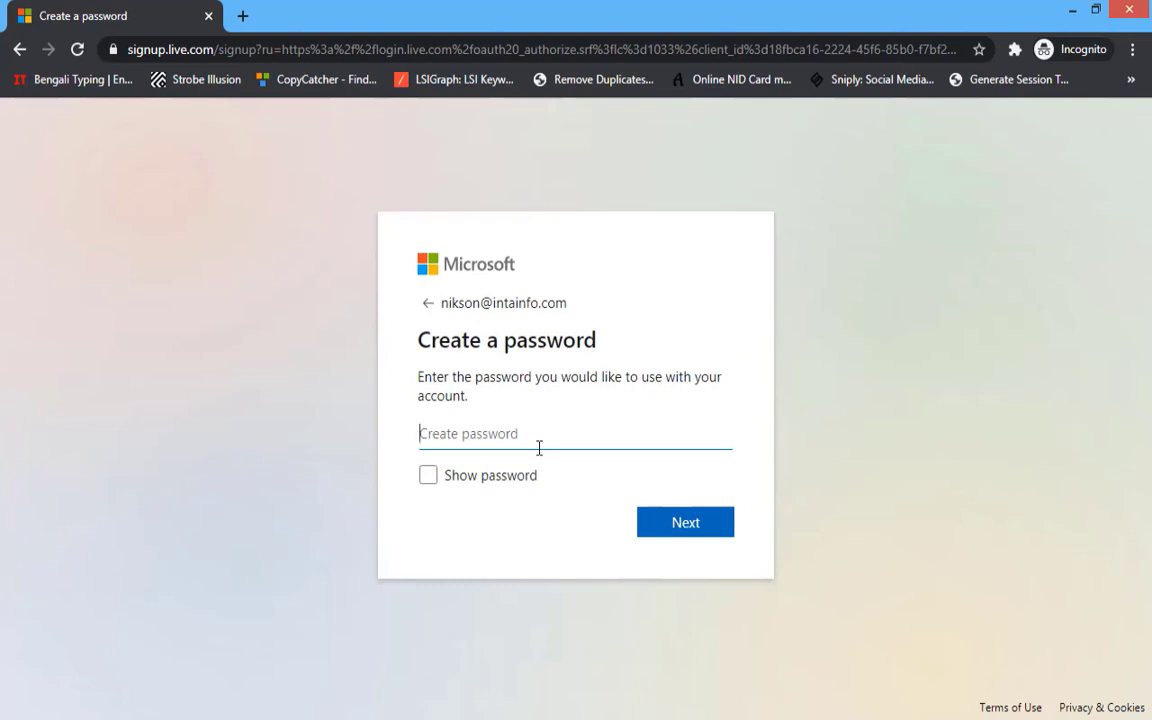
type("••••")
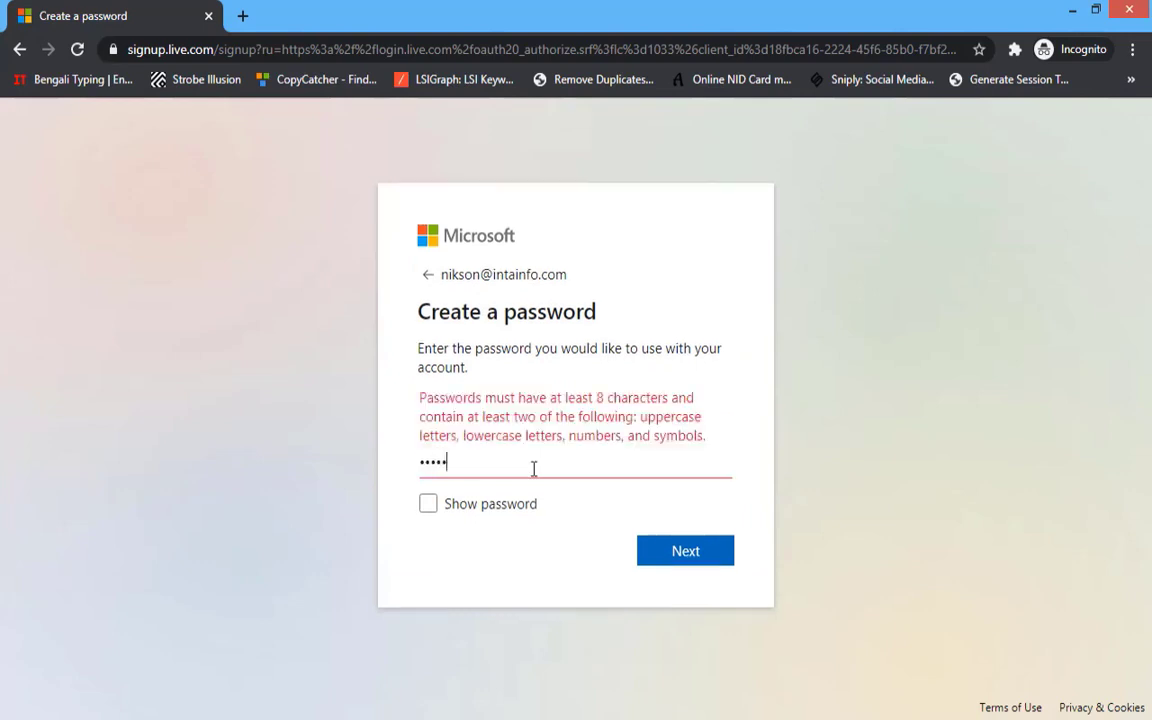
type("•••••")
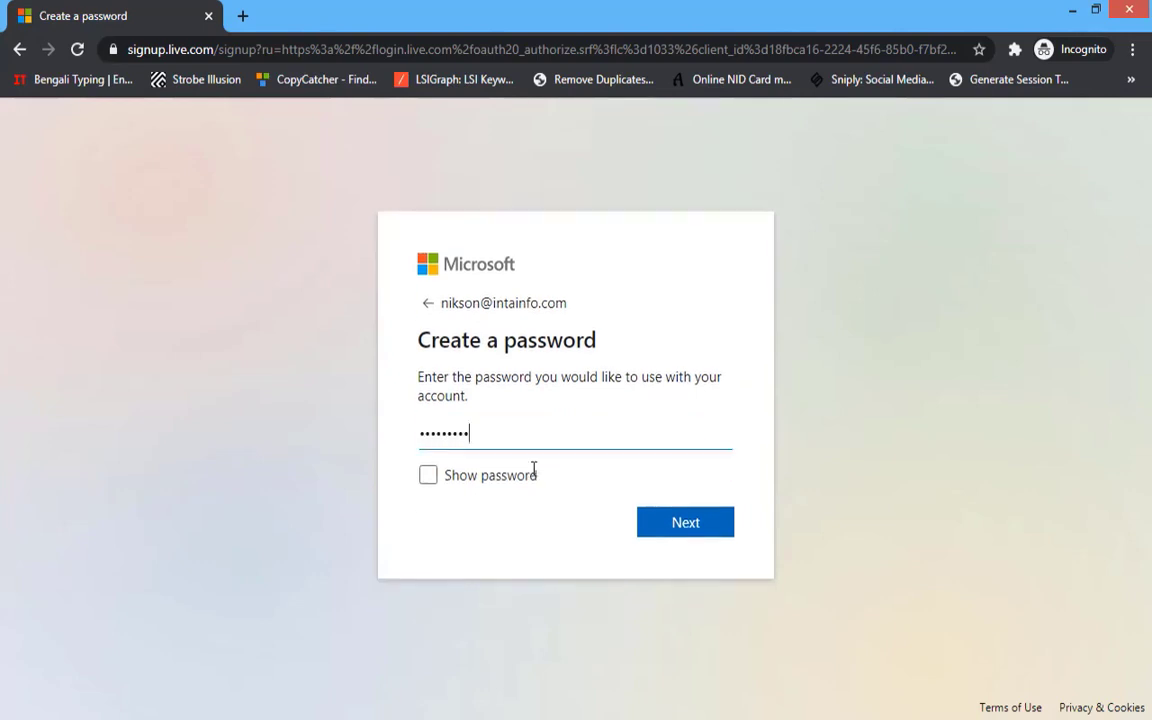
left_click(668, 532)
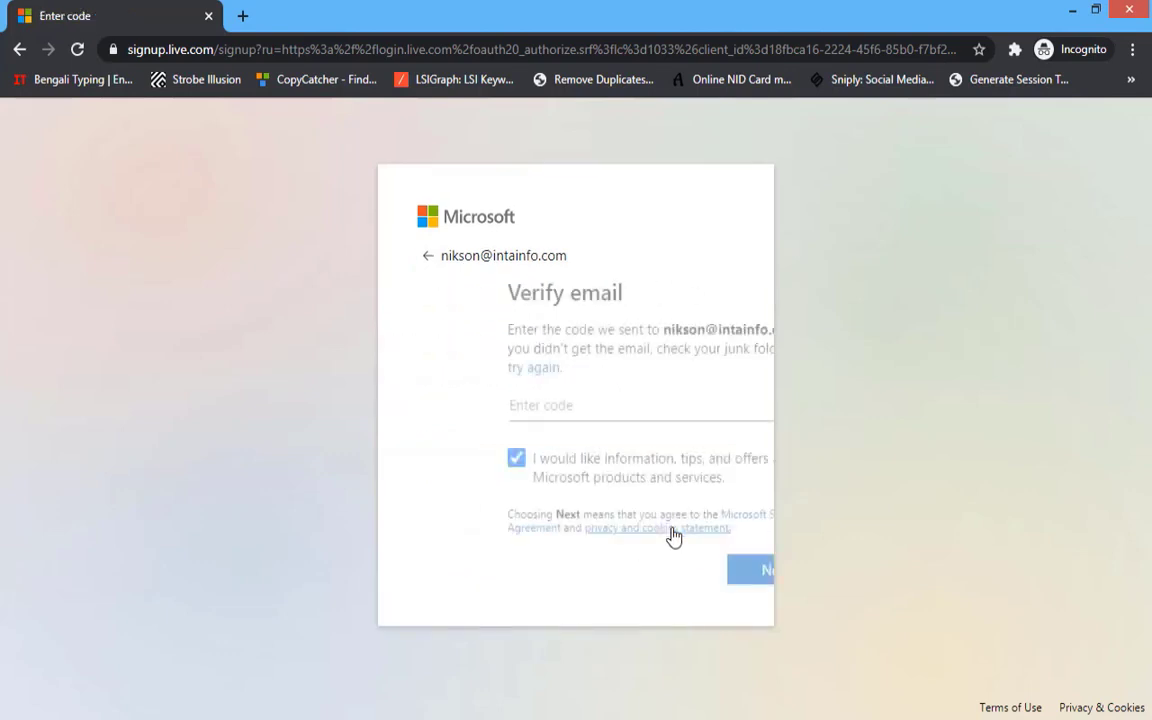
- Open Microsoft's 'Verify your email address' message in Temp Mail and copy its security code
key("alt+Tab")
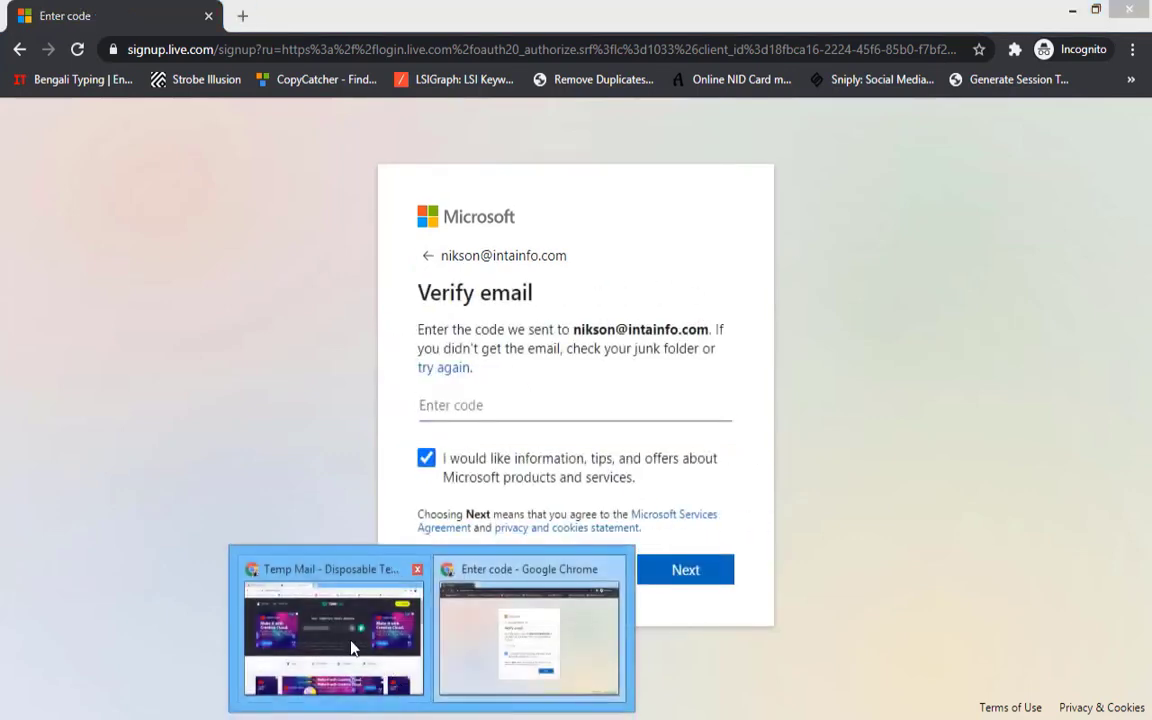
scroll(490, 343, "down", 3)
scroll(492, 343, "down", 2)
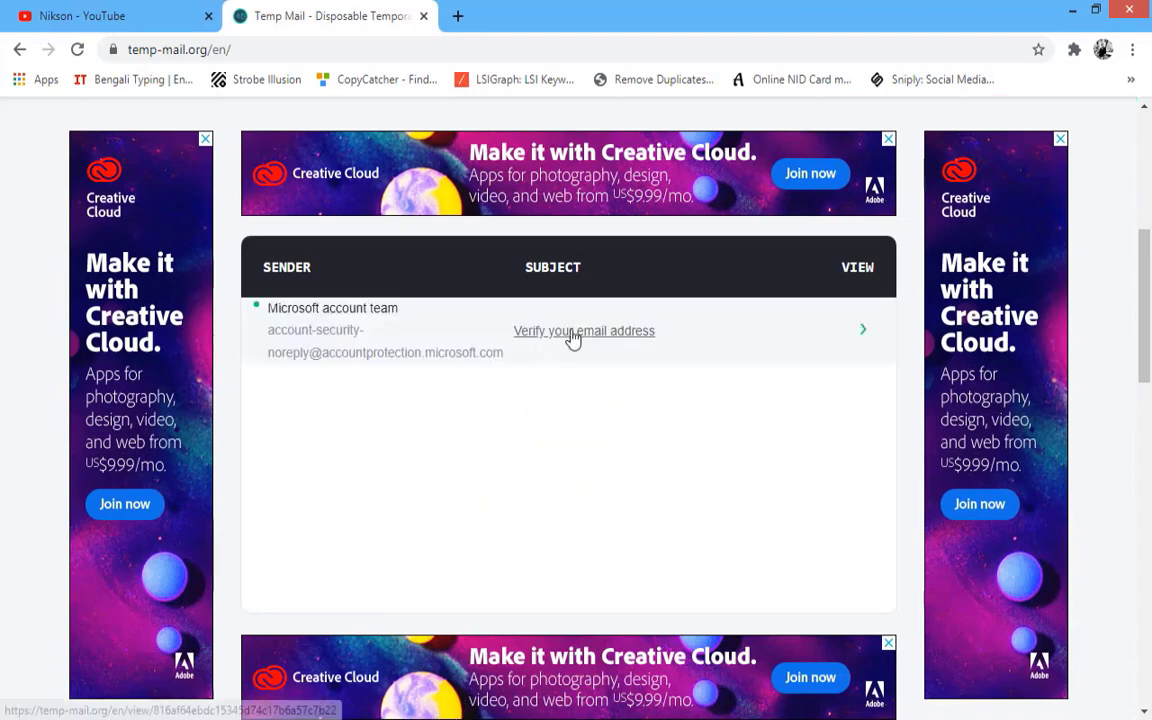
left_click(573, 340)
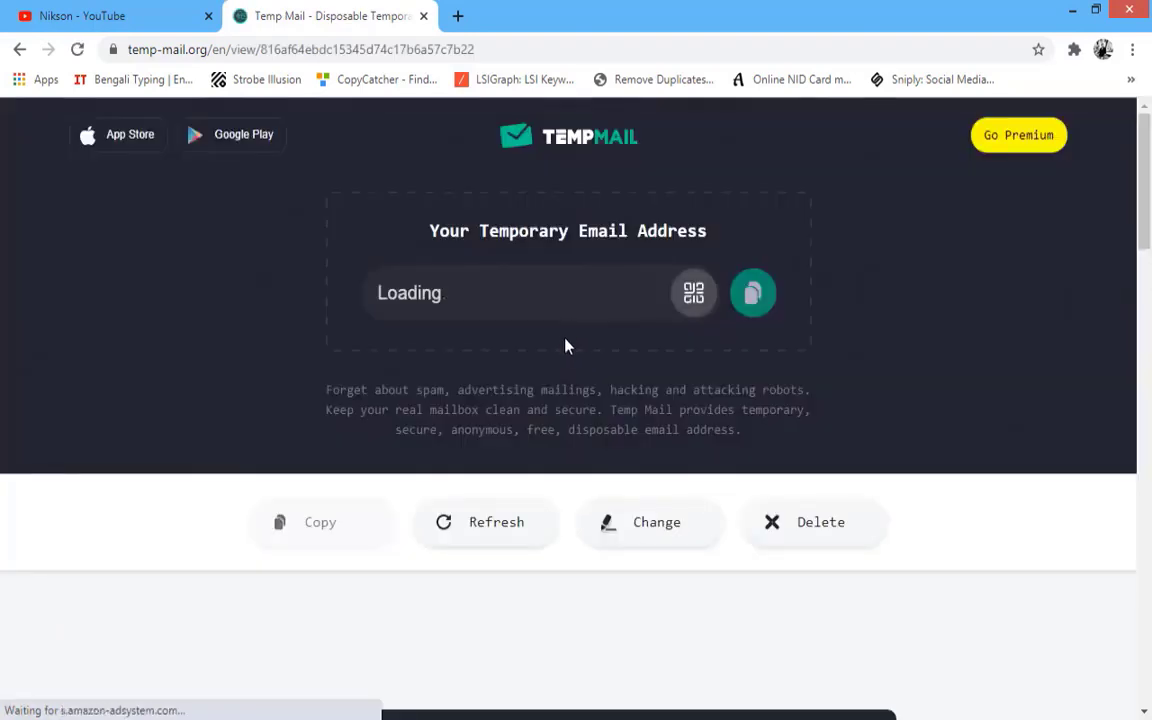
scroll(565, 345, "down", 8)
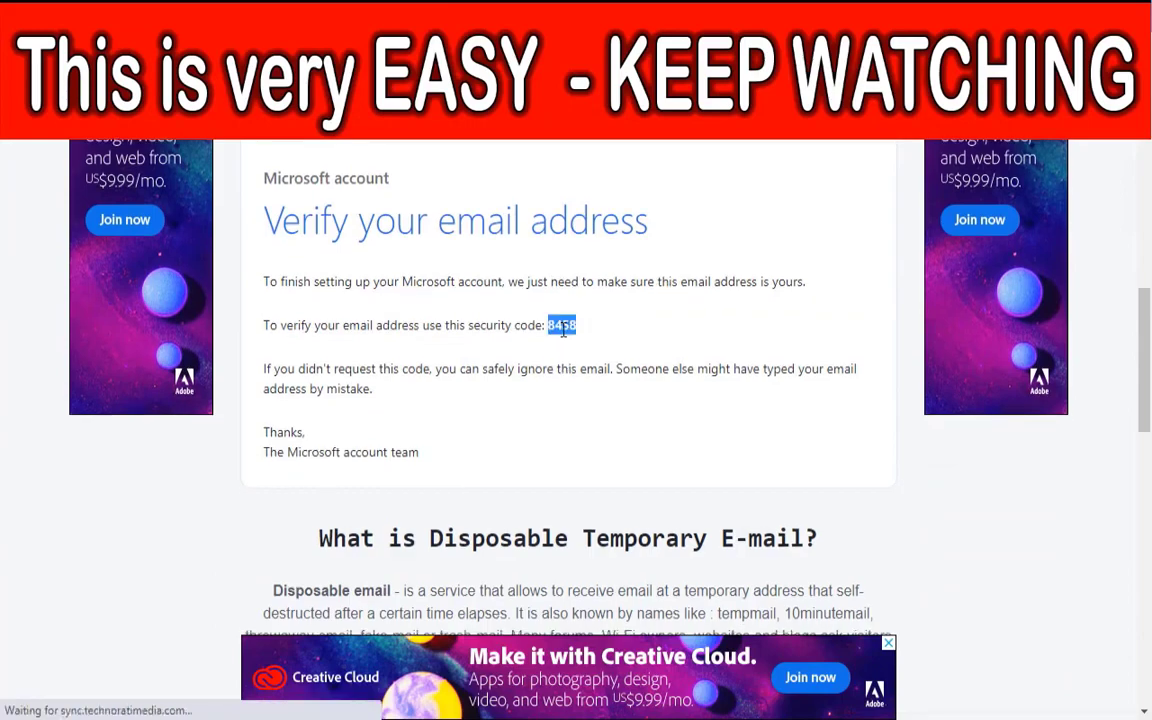
right_click(563, 331)
left_click(585, 340)
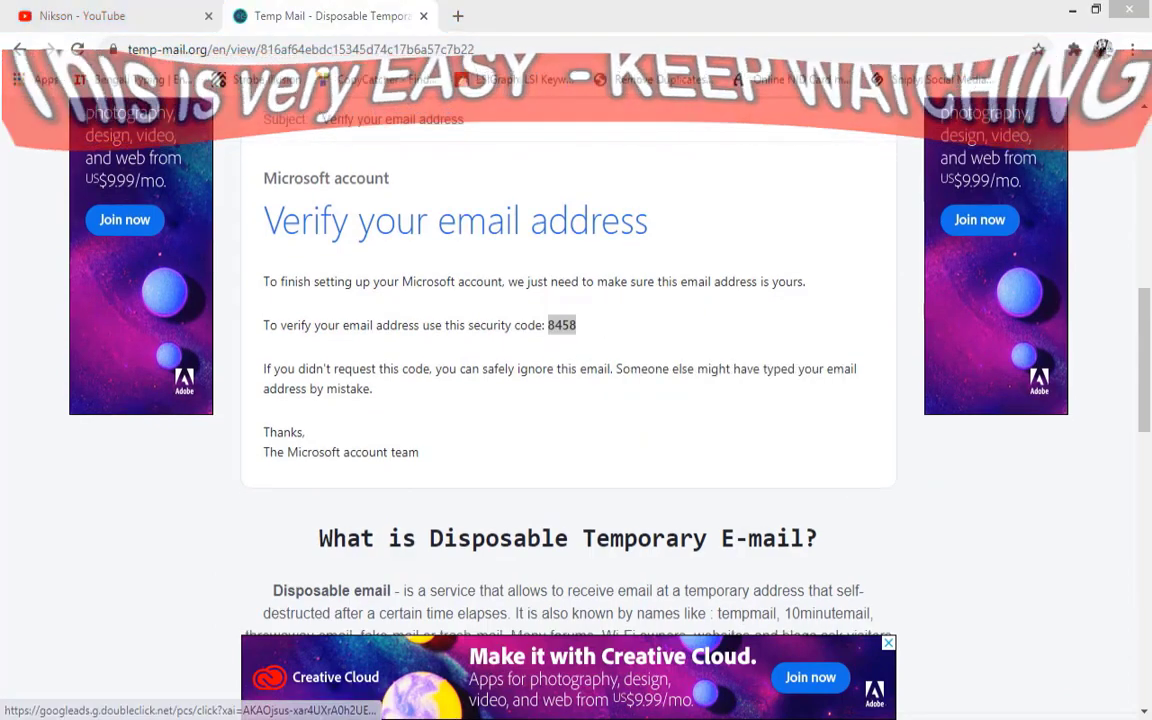
key("alt+Tab")
- Paste the security code into Enter code, submit it, and type the displayed captcha characters
right_click(477, 404)
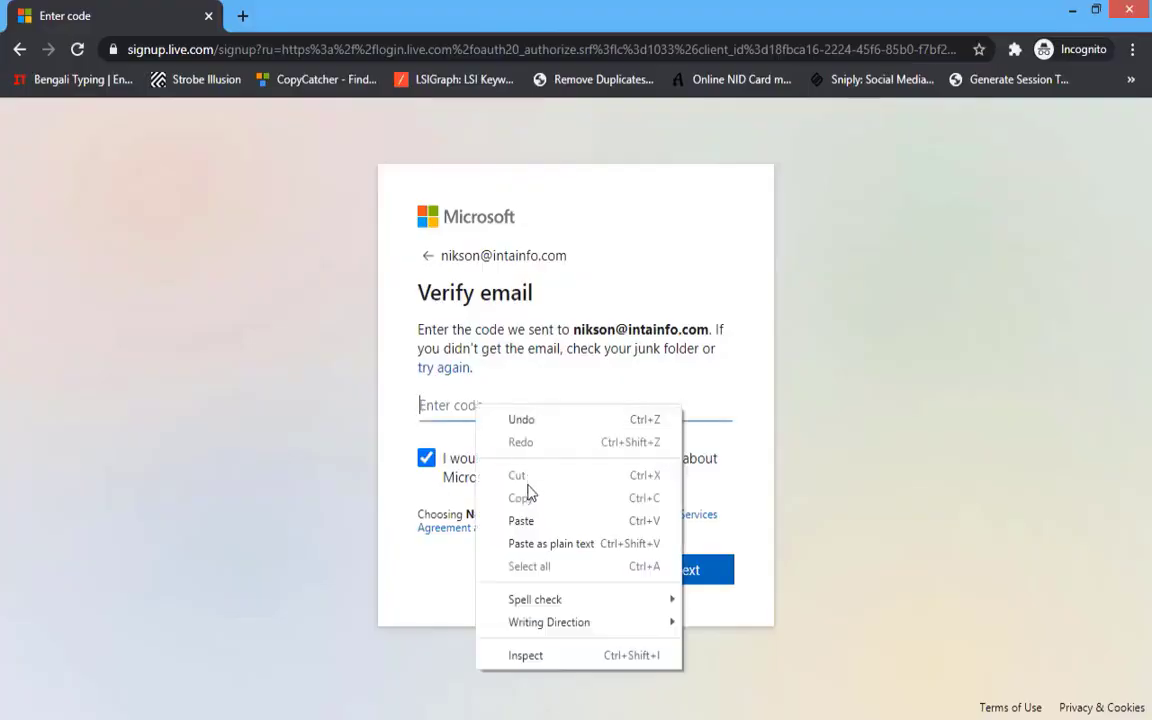
left_click(532, 520)
left_click(657, 586)
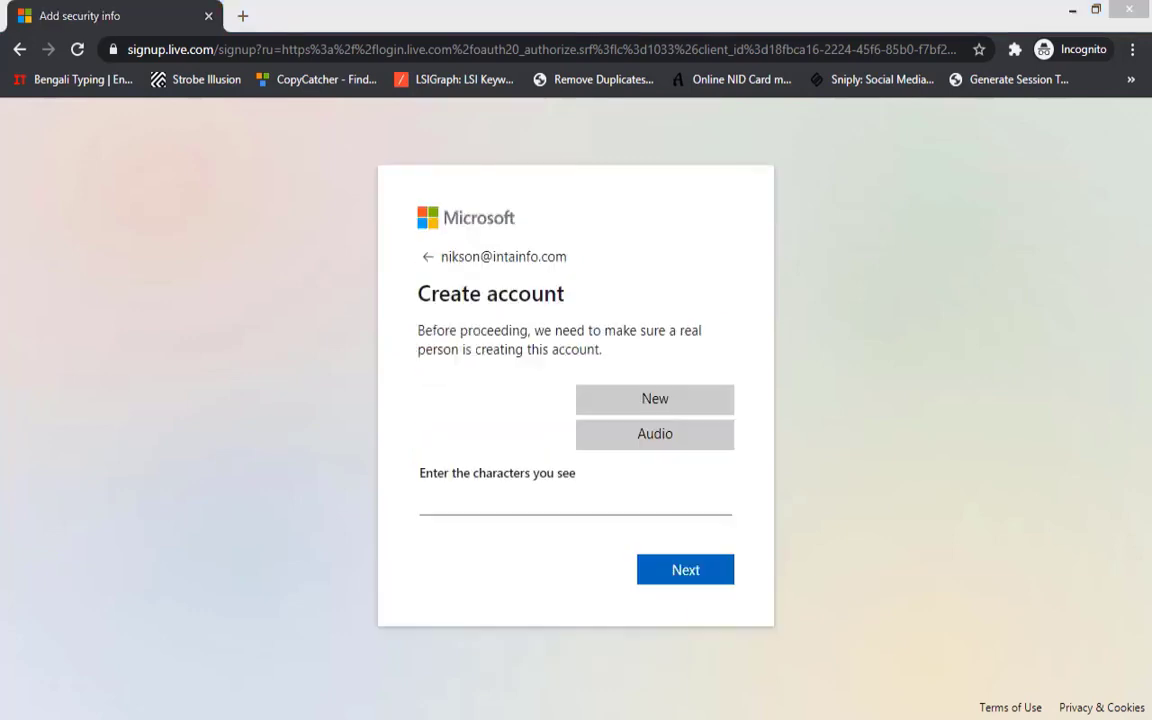
type("yyDG35Y")
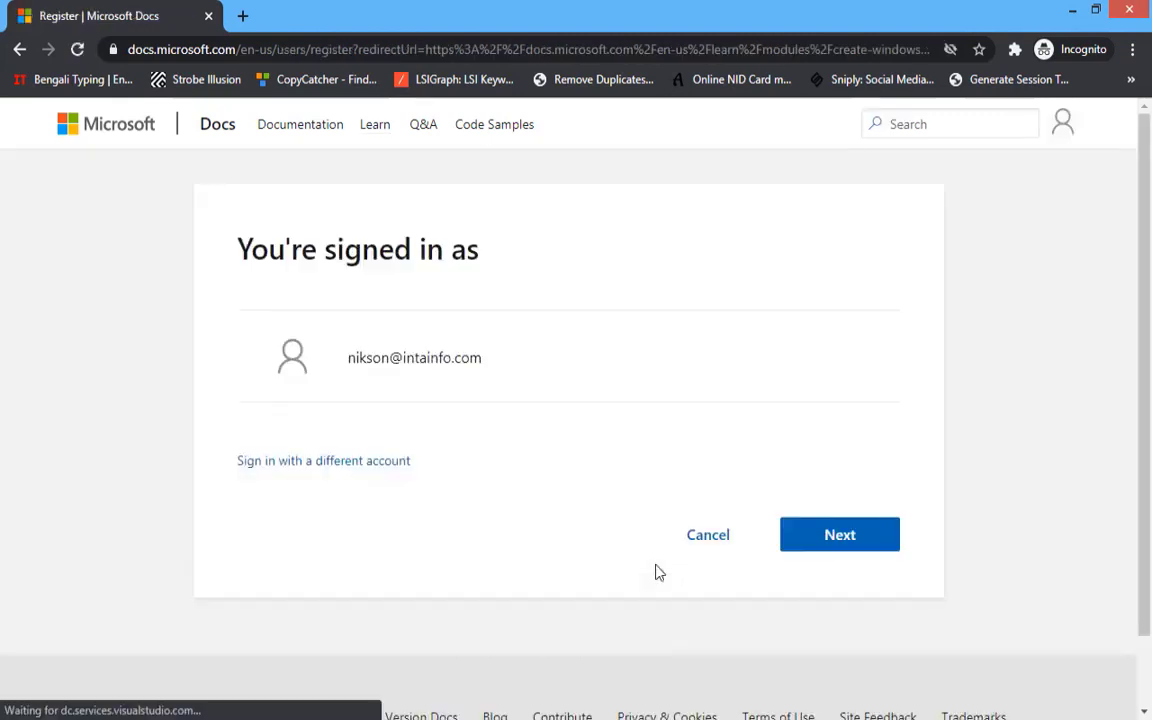
- Continue as the signed-in account, enter a profile display name, and skip notification preferences
left_click(896, 545)
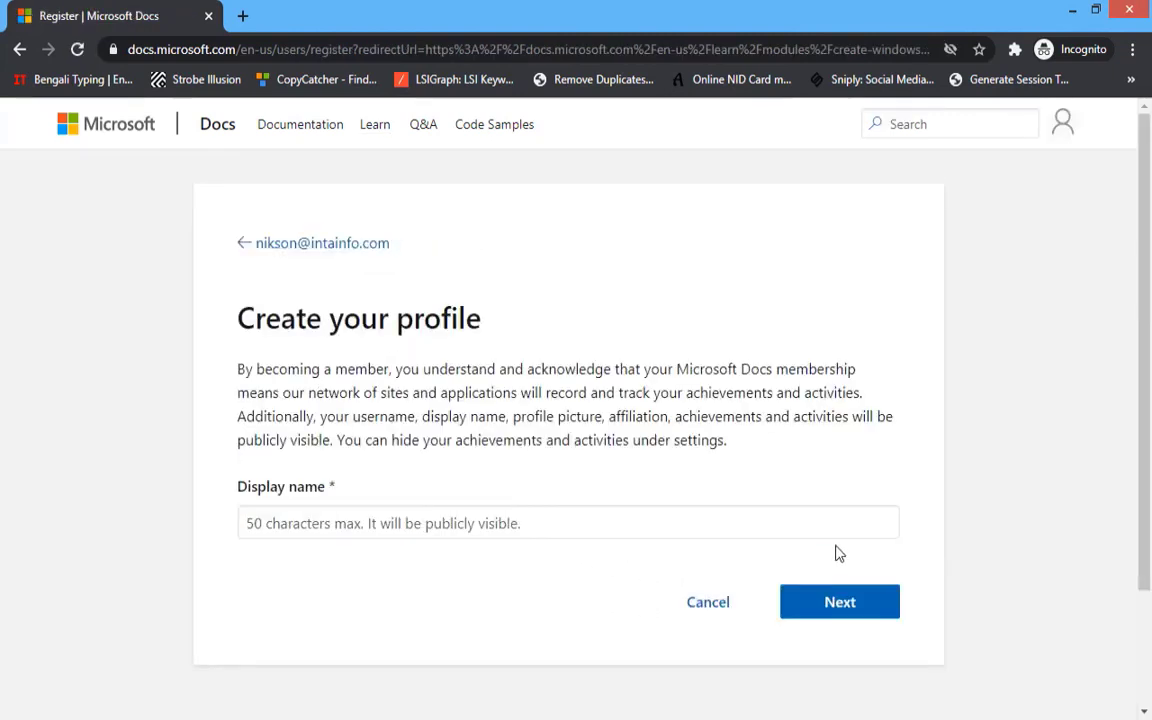
left_click(583, 535)
type("NIKSON")
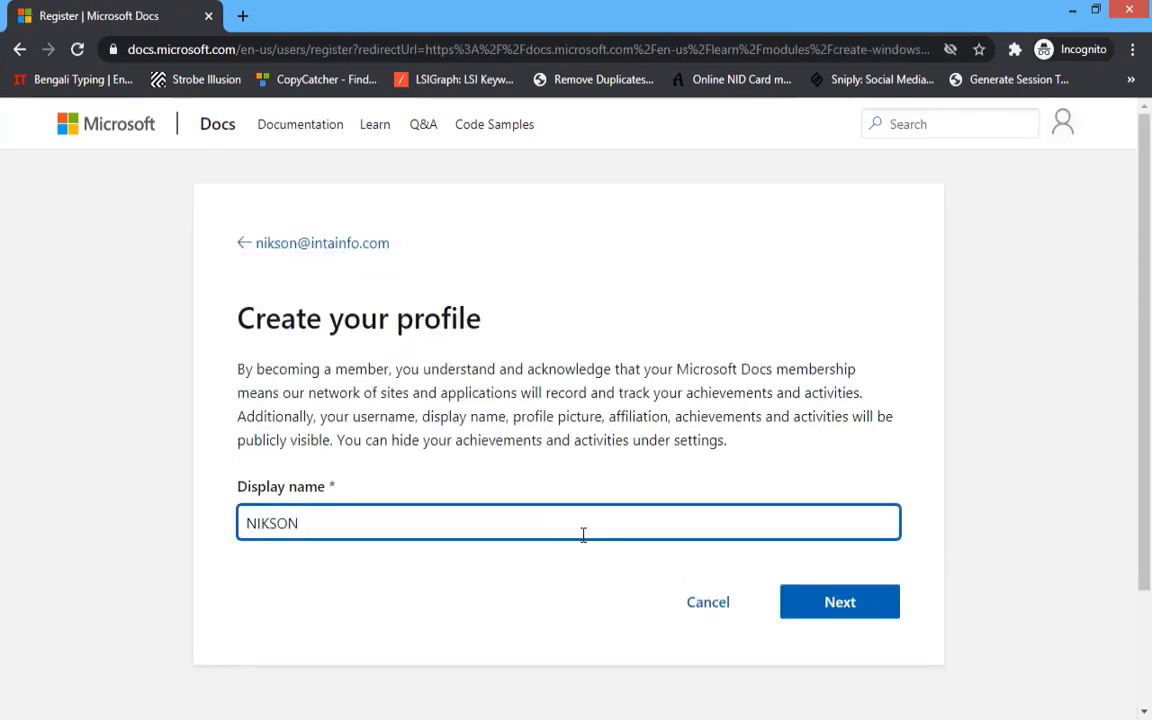
left_click(860, 600)
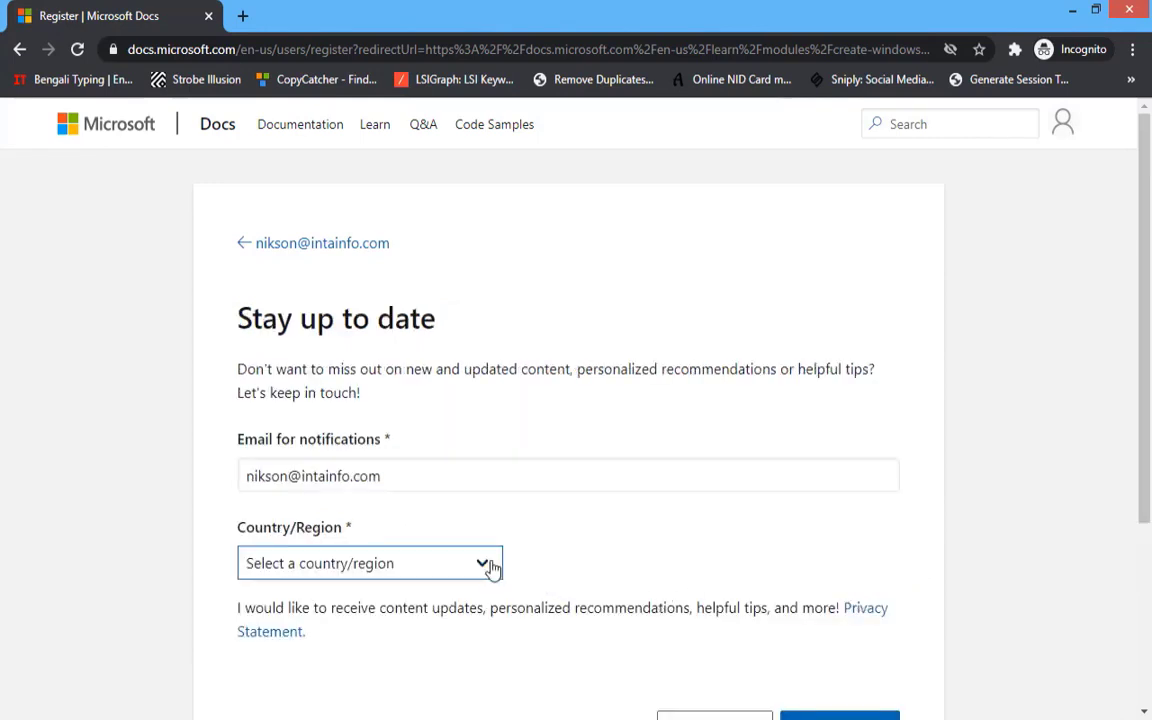
scroll(600, 600, "down", 3)
left_click(725, 535)
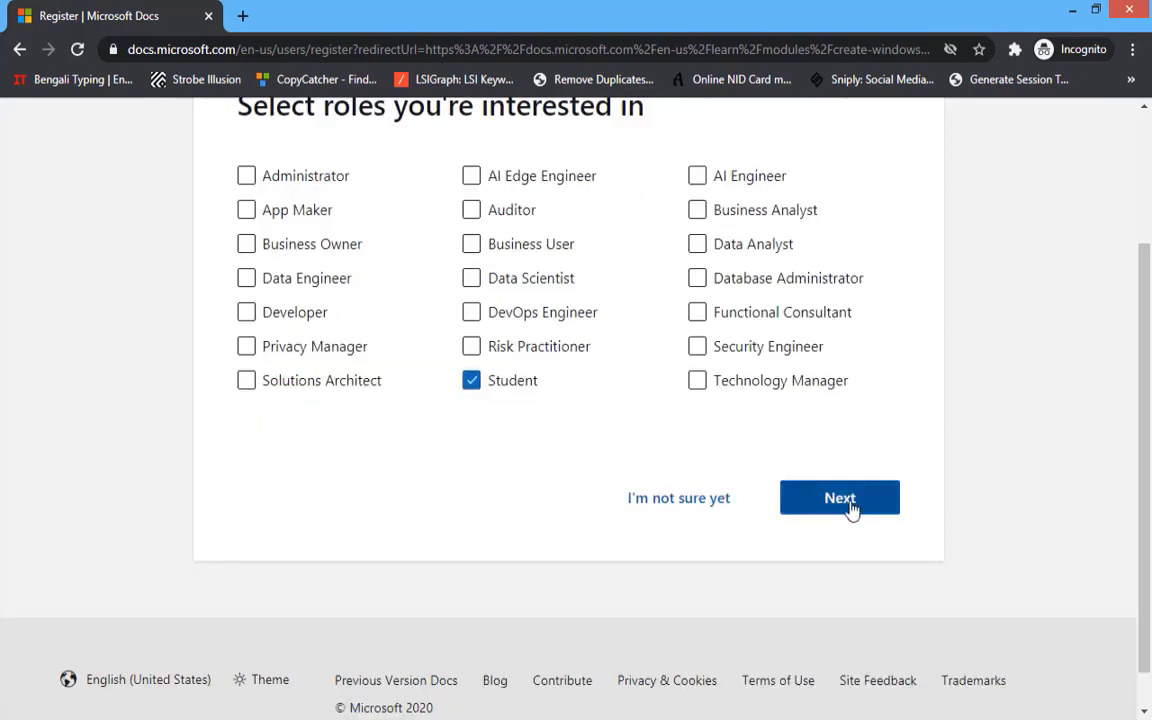
- Choose Student role, Beginner level and Windows as product, then finish the profile
left_click(852, 505)
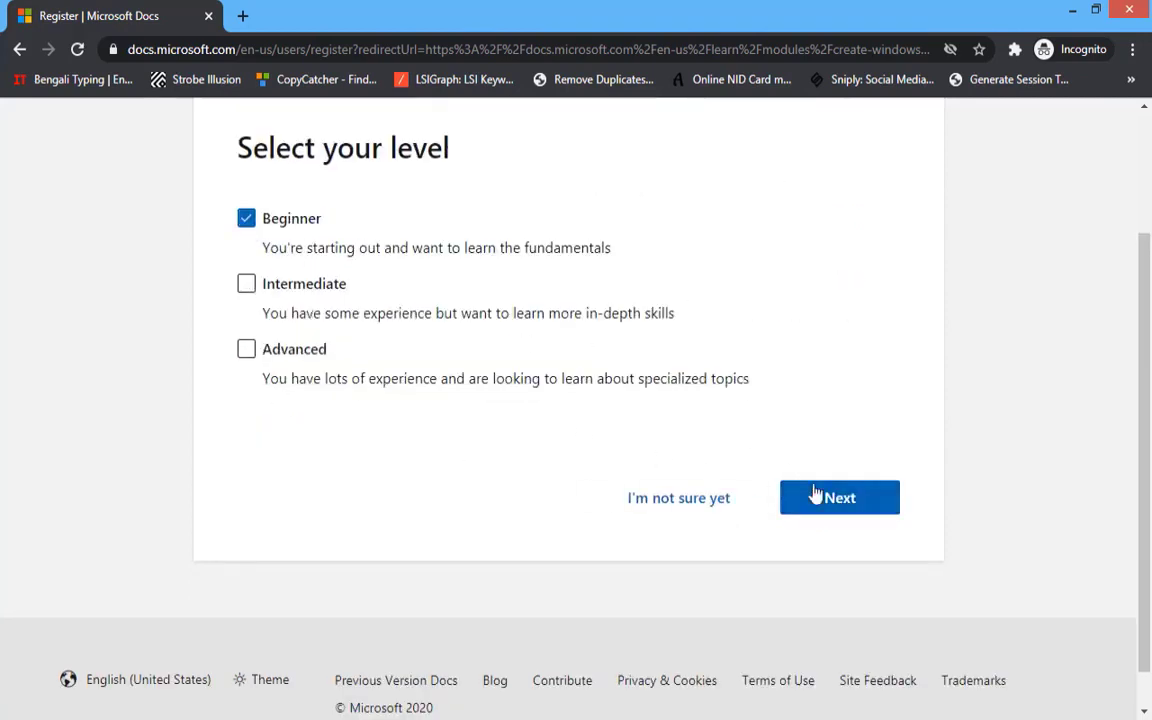
left_click(816, 495)
left_click(280, 385)
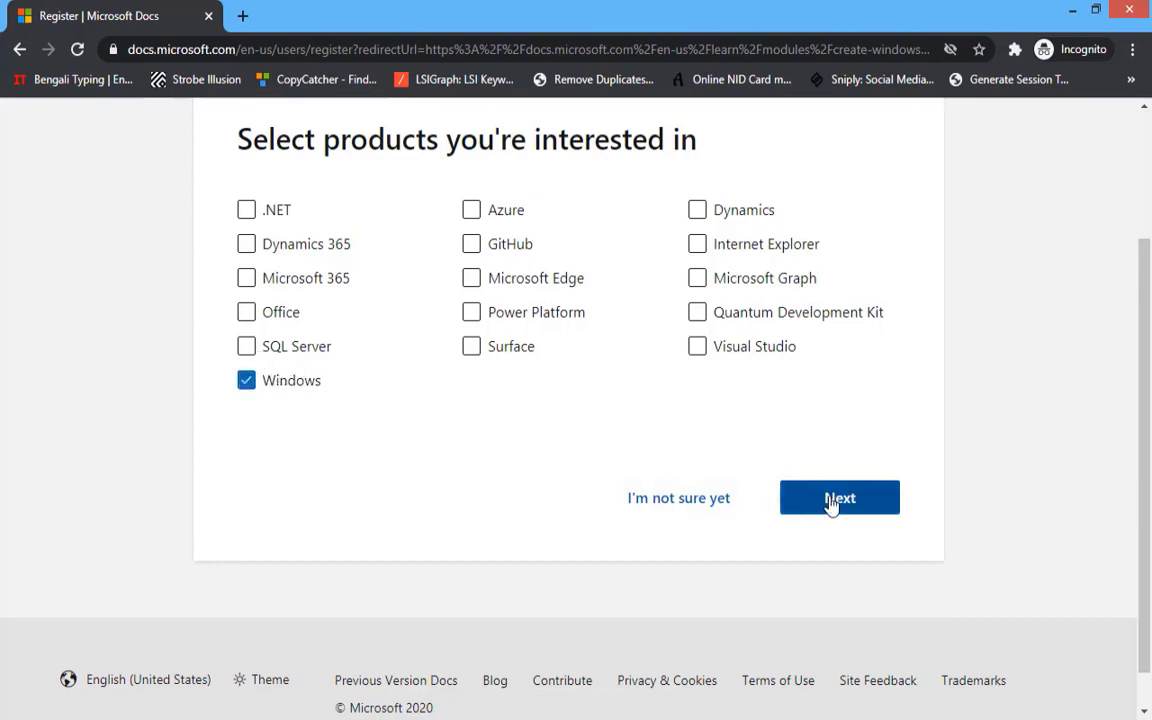
left_click(828, 500)
left_click(562, 398)
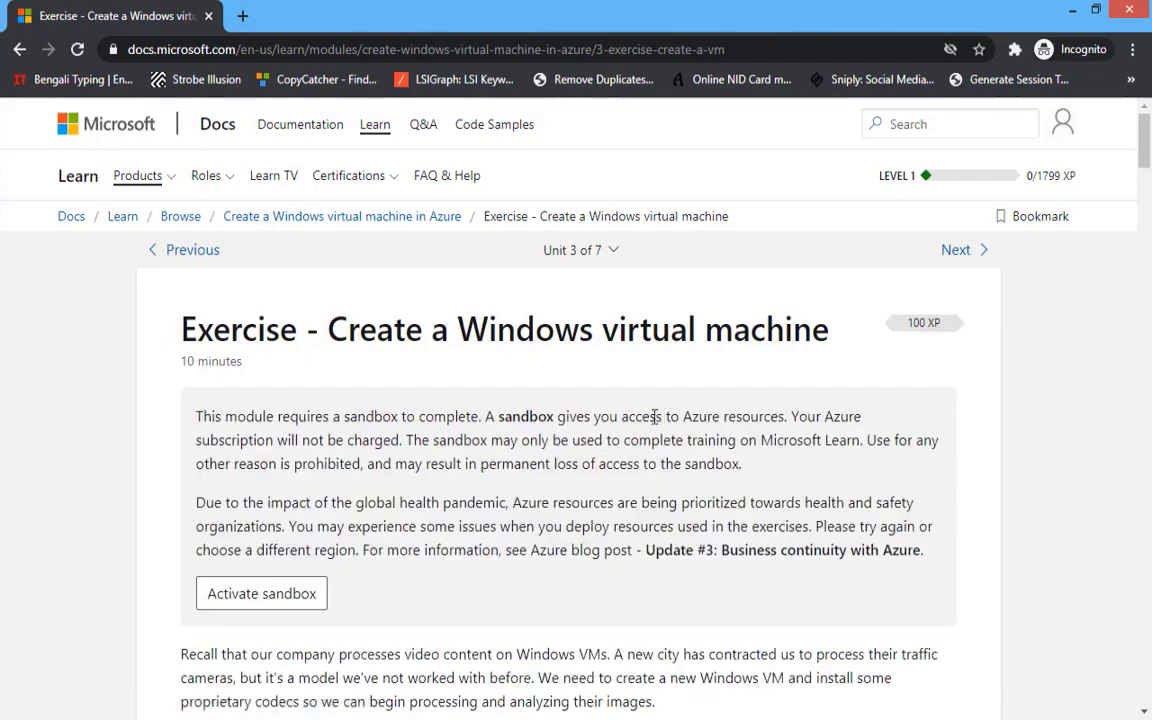
- Advance through the Connect with RDP unit and the RDP connection exercise
scroll(655, 416, "down", 20)
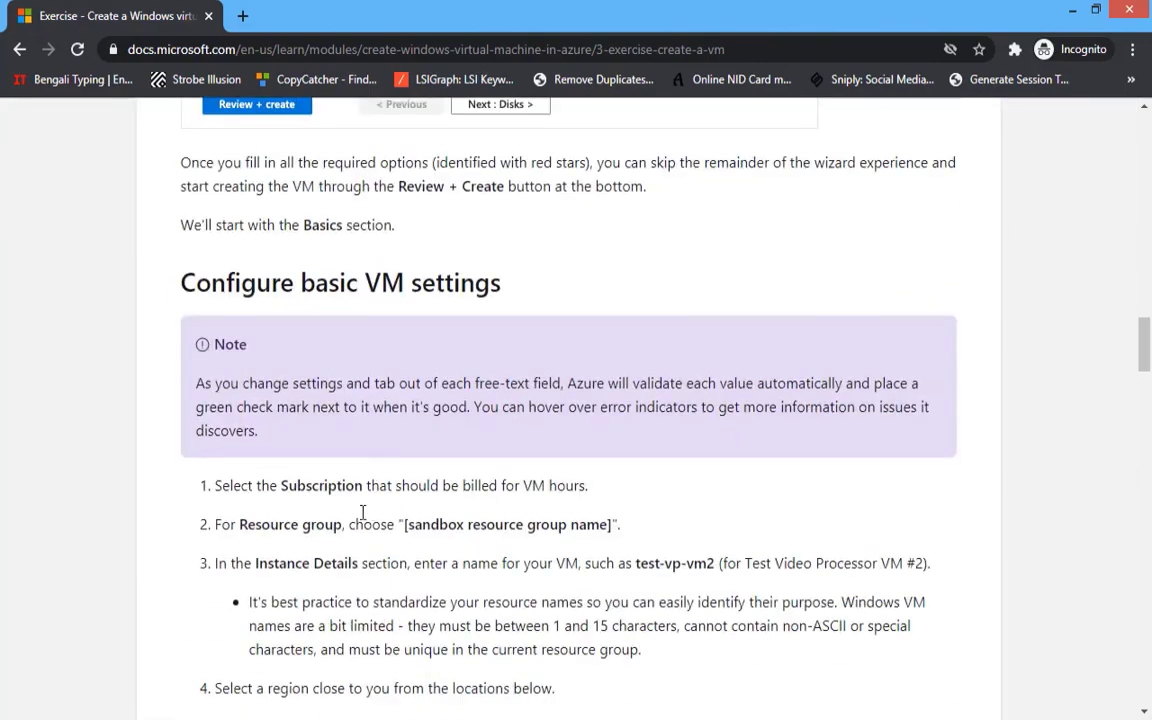
scroll(363, 512, "down", 20)
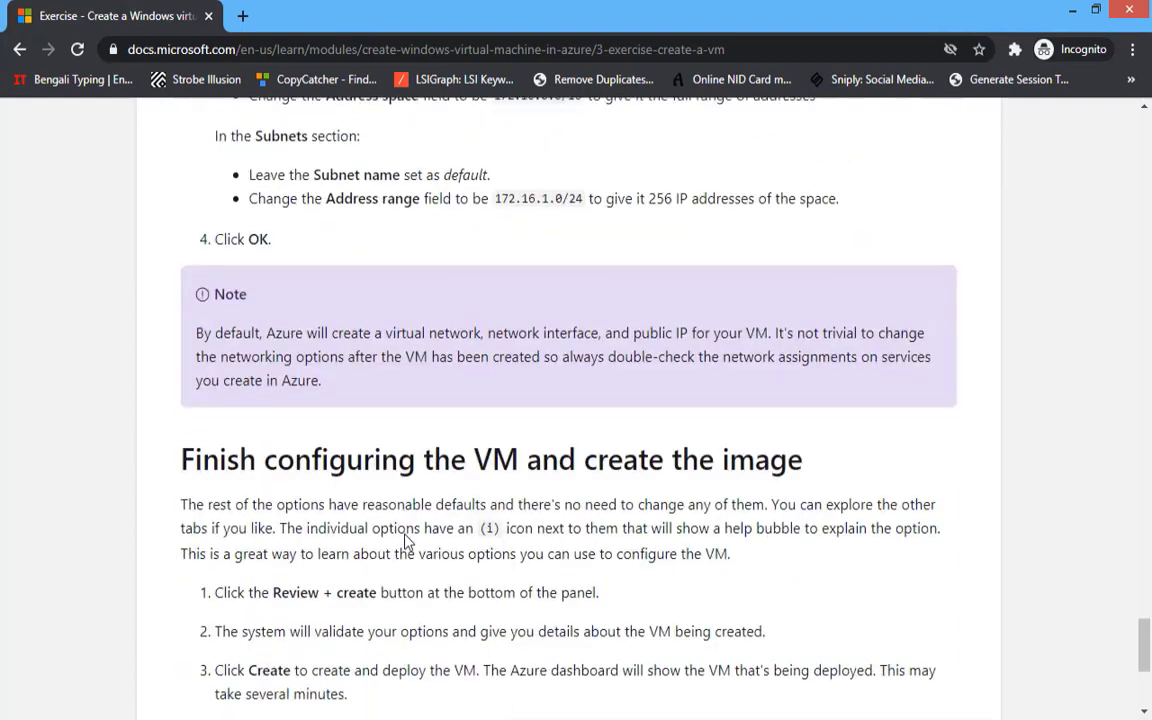
scroll(405, 540, "down", 4)
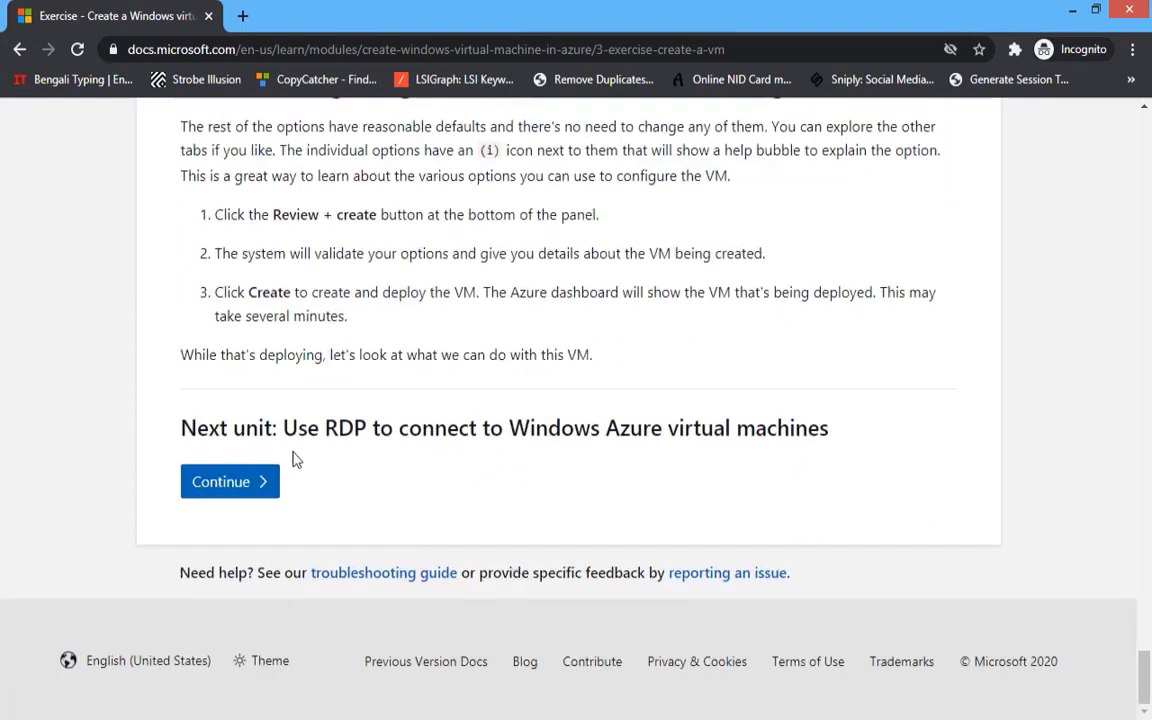
left_click_drag(531, 420, 531, 426)
left_click(190, 481)
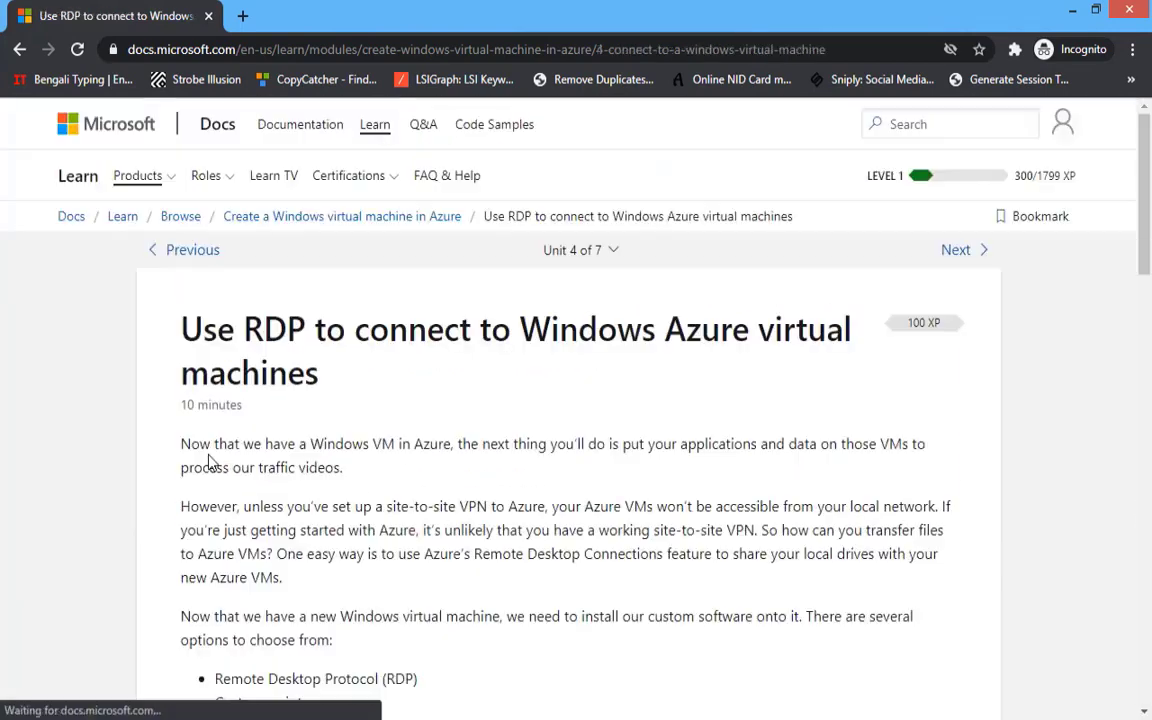
scroll(230, 465, "down", 15)
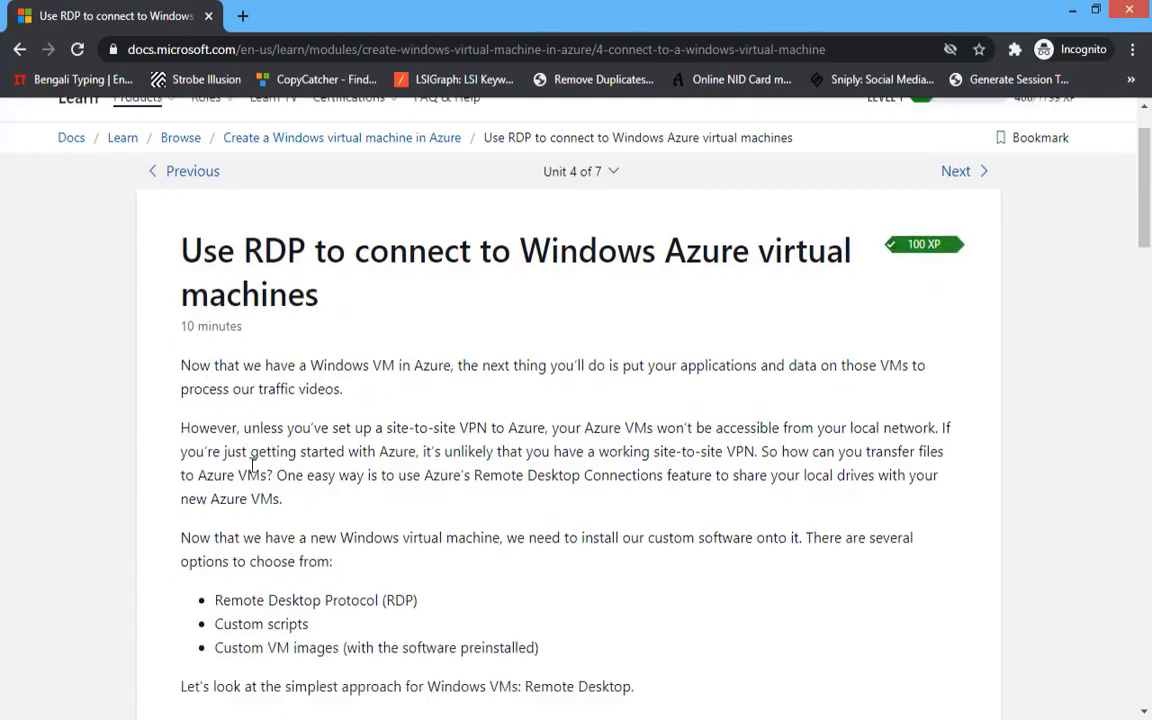
scroll(296, 483, "down", 10)
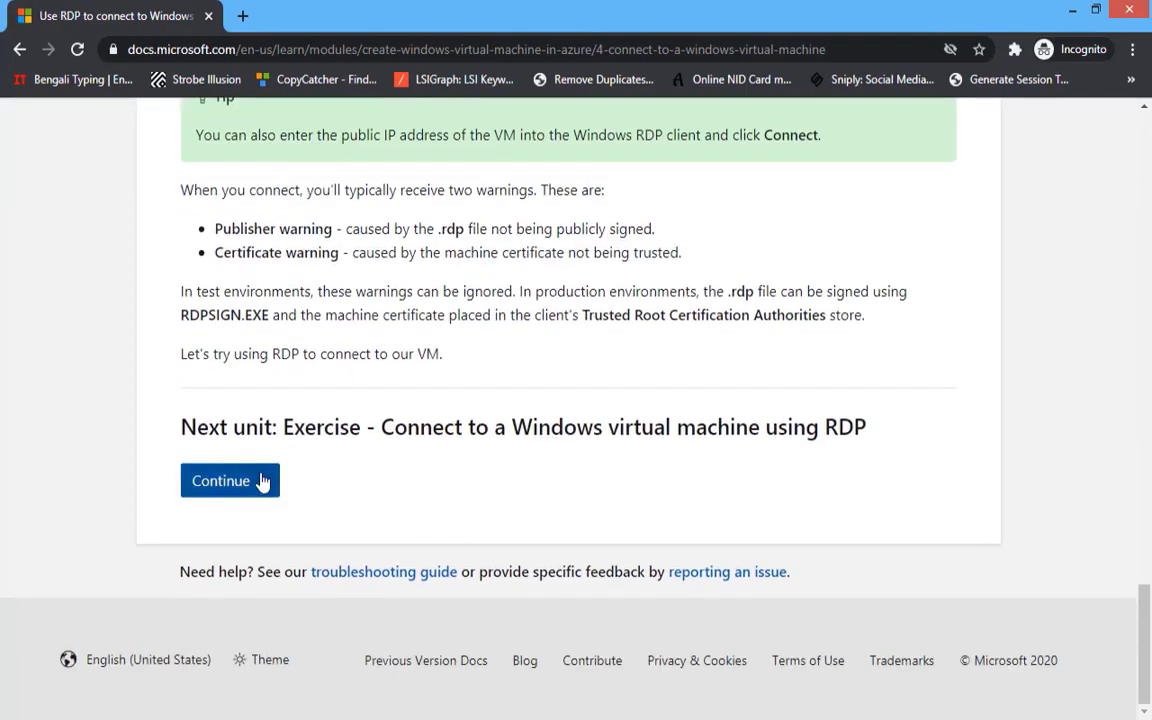
left_click(255, 480)
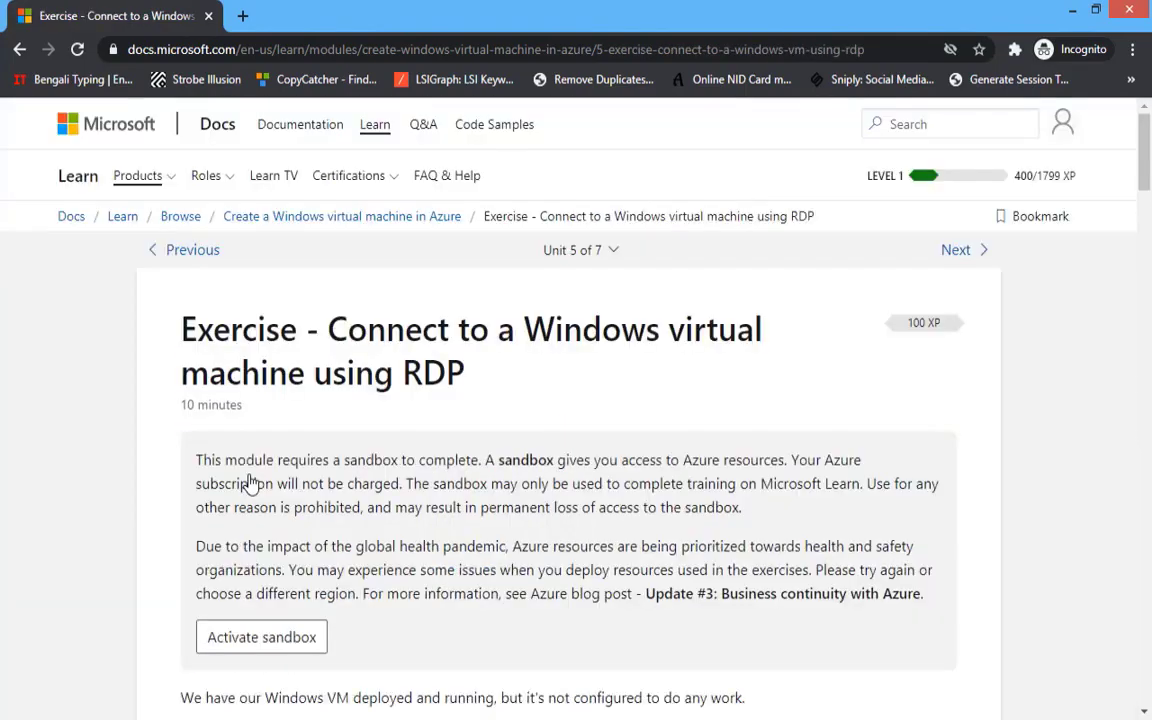
- Continue past the network settings unit to the module's Summary
scroll(250, 475, "down", 20)
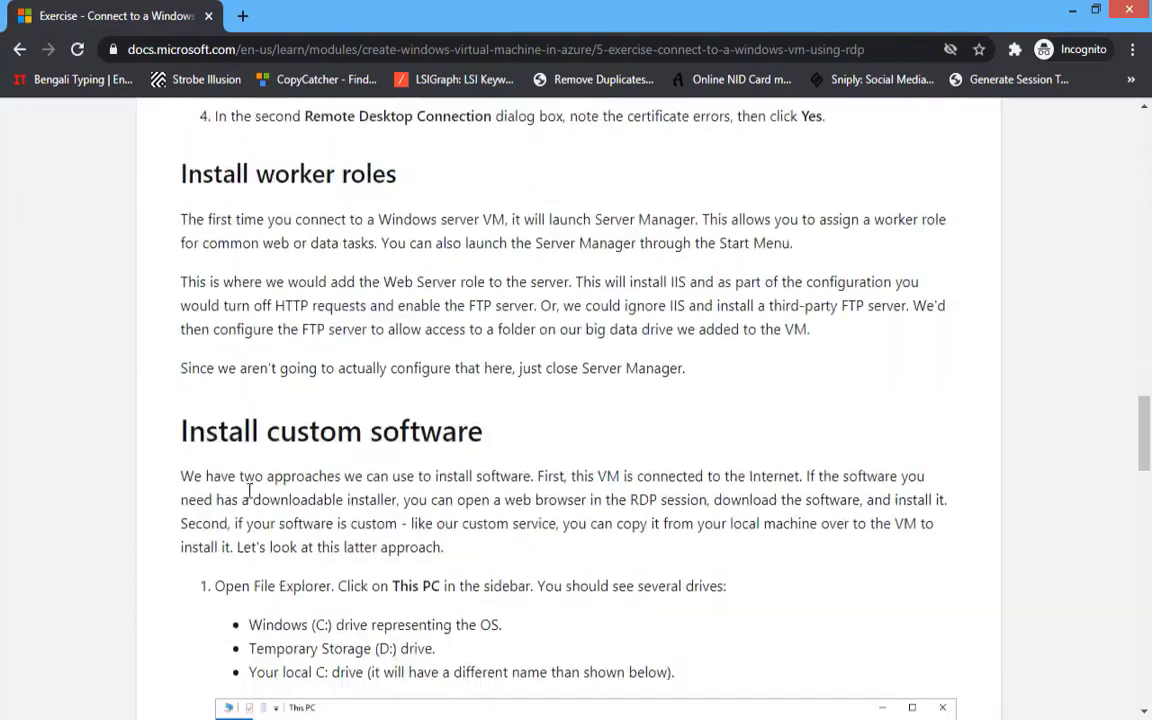
scroll(250, 525, "down", 15)
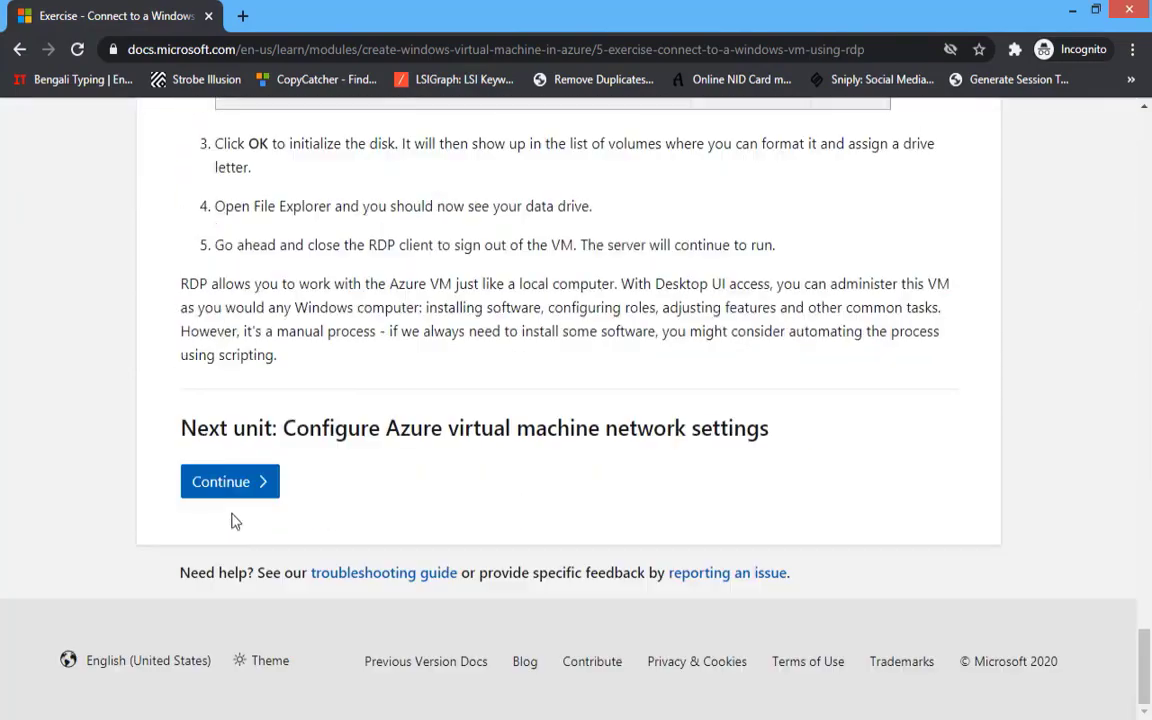
left_click(230, 485)
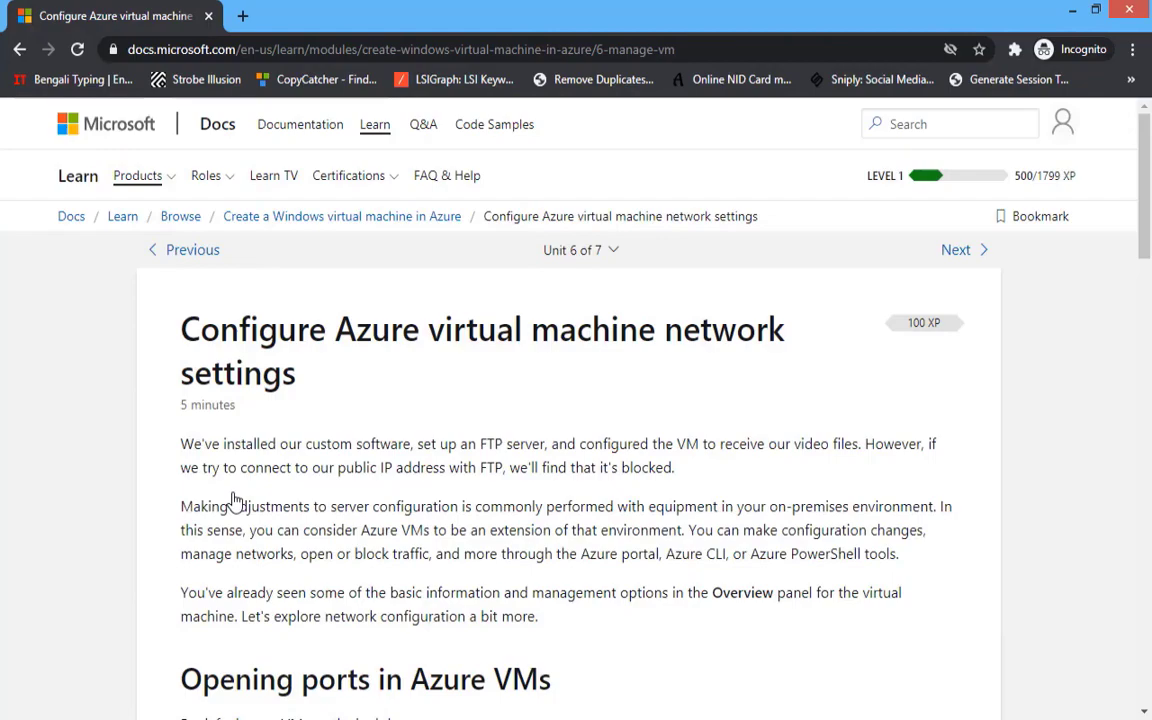
scroll(233, 500, "down", 20)
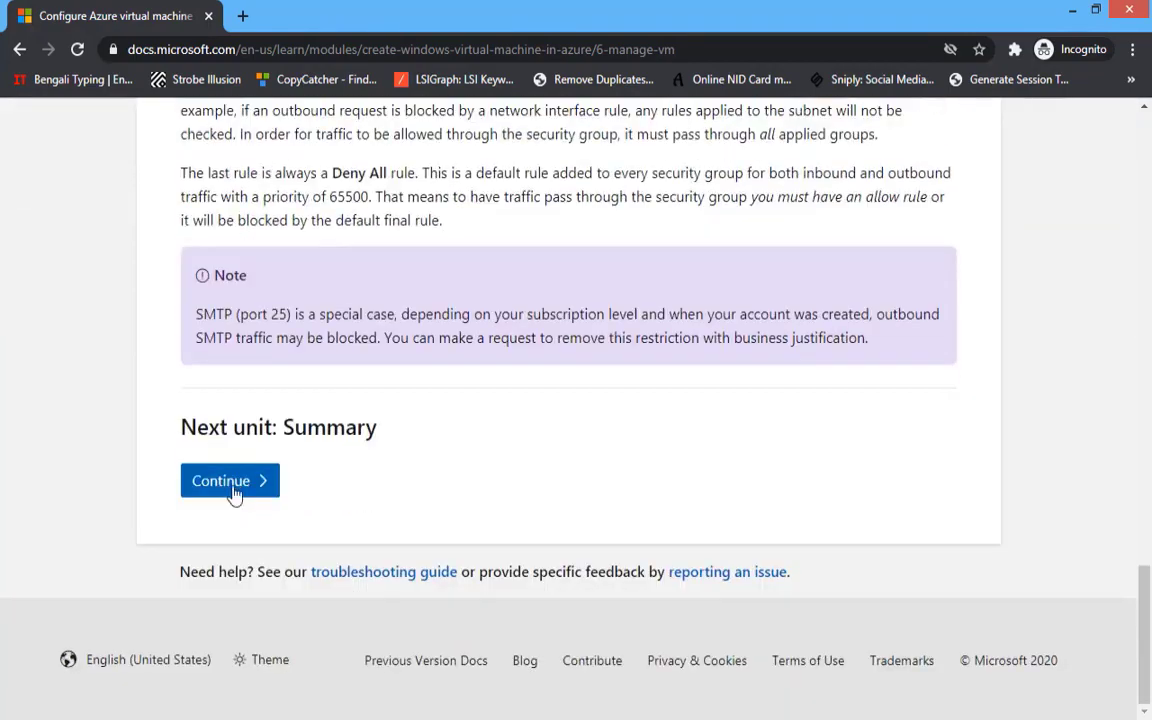
left_click(230, 483)
- Answer RDP (3389), An attached data disk and Deny All, then check the answers
scroll(233, 490, "down", 9)
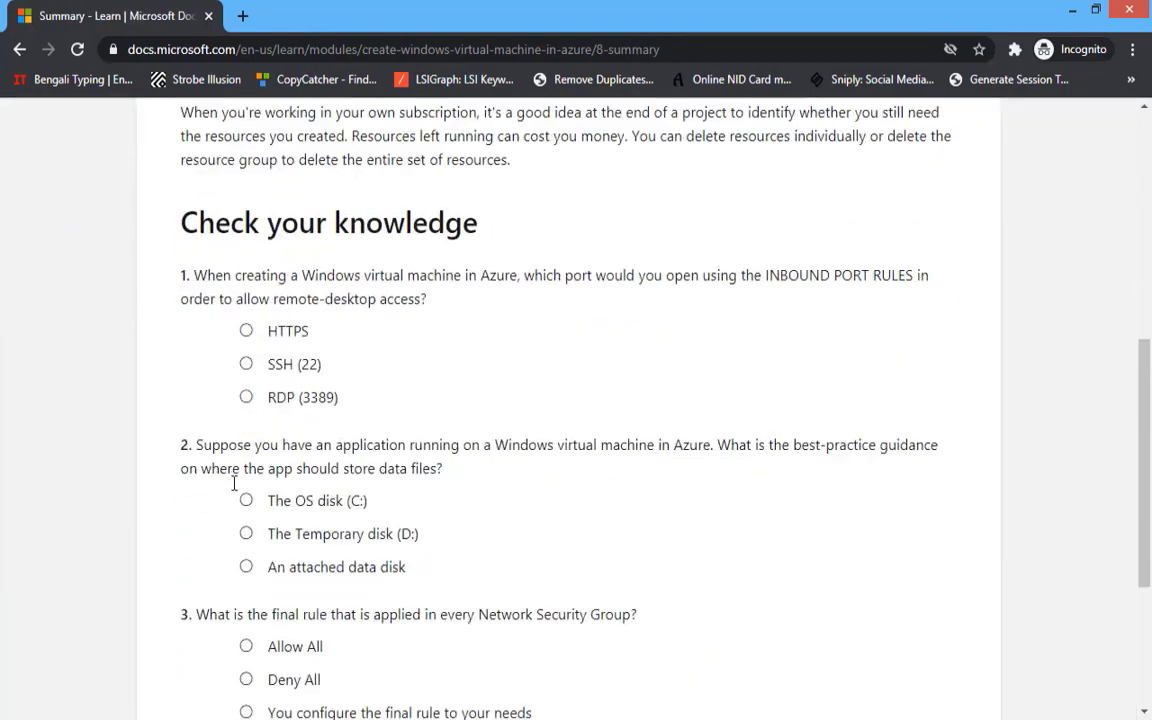
scroll(233, 490, "up", 2)
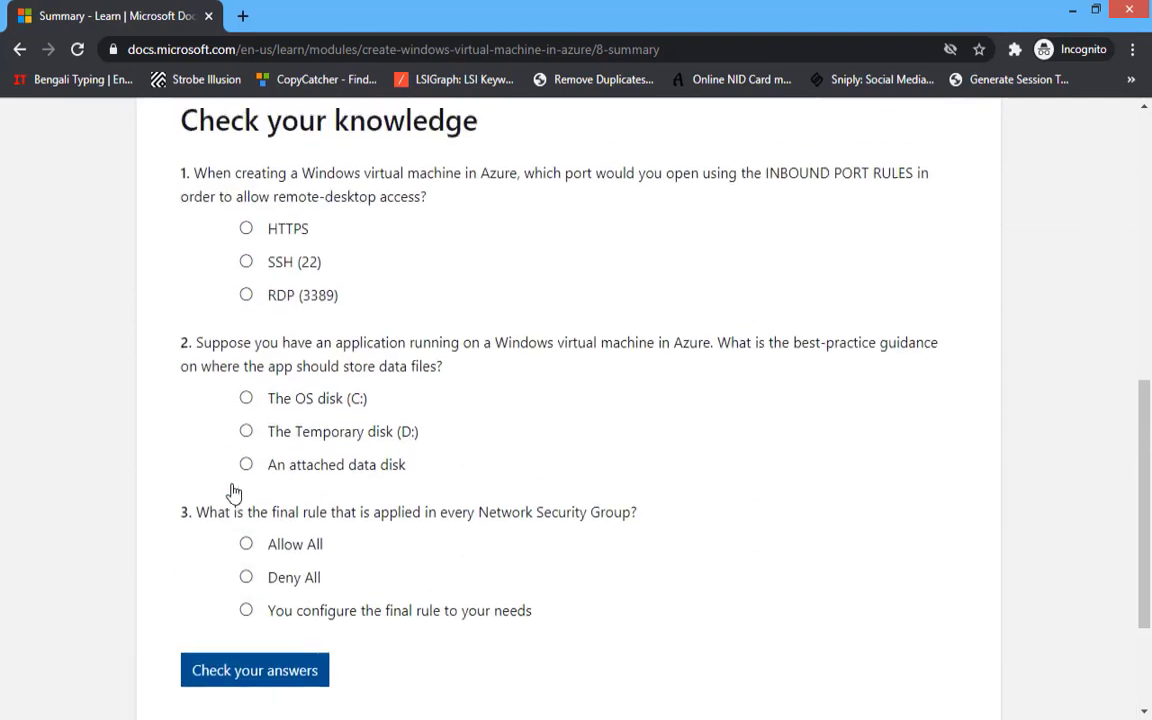
left_click(246, 296)
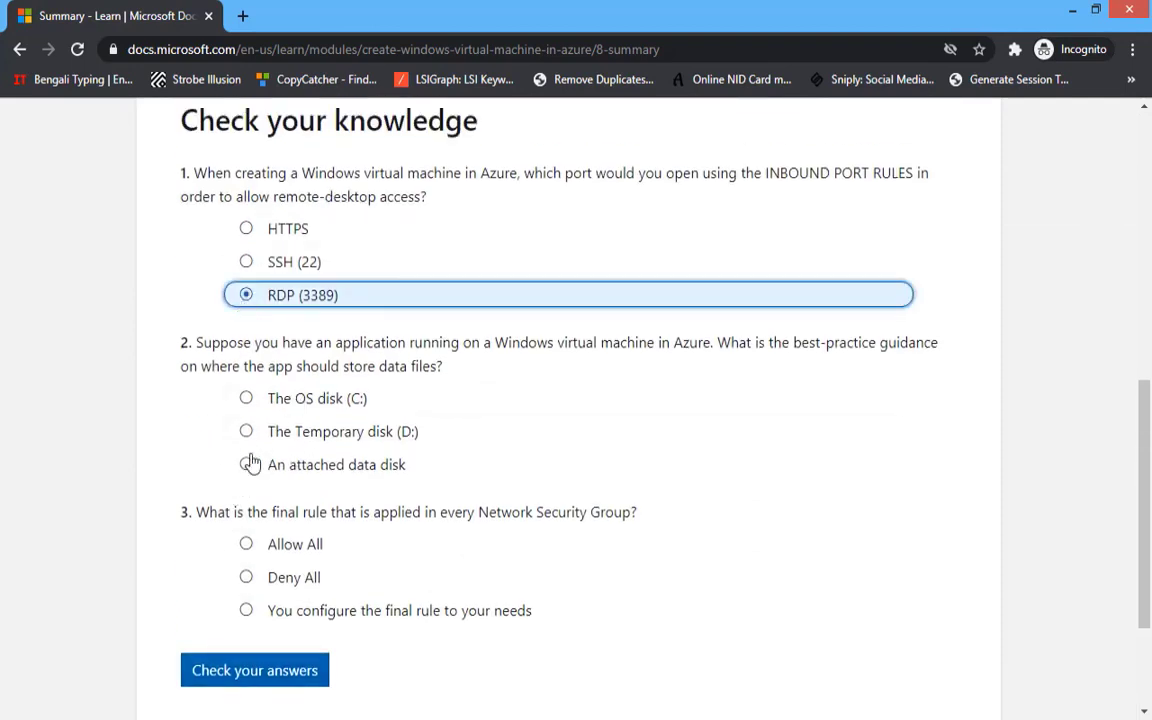
left_click(247, 465)
left_click(279, 592)
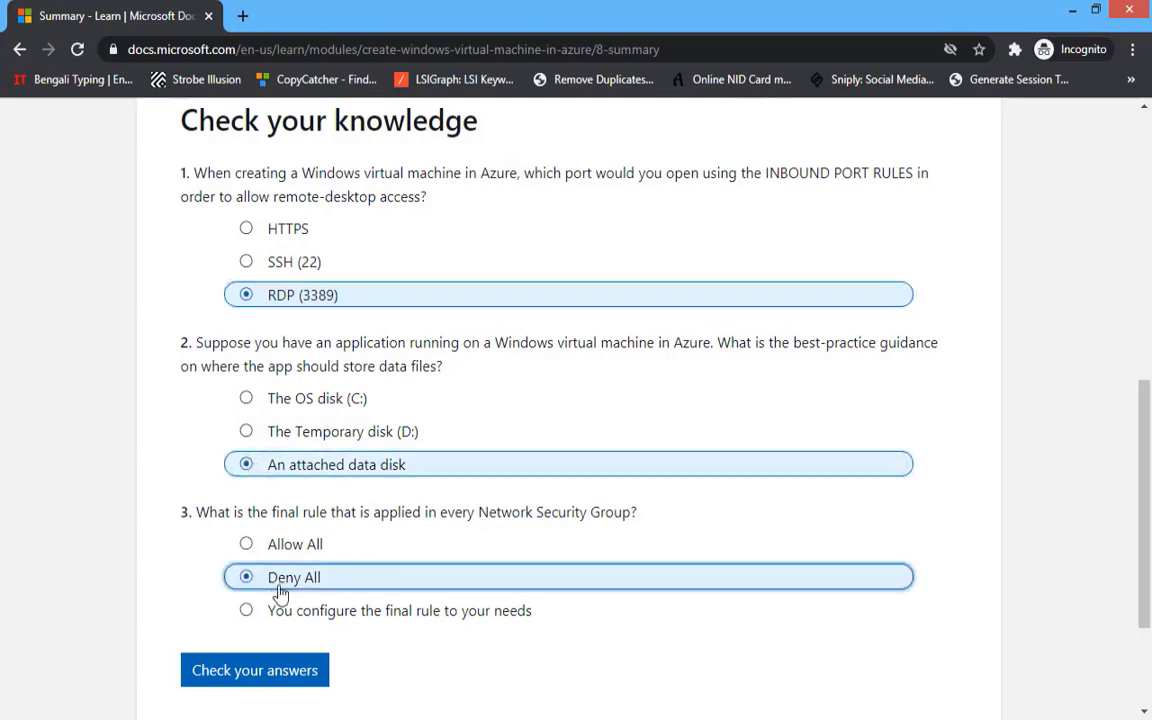
left_click(249, 678)
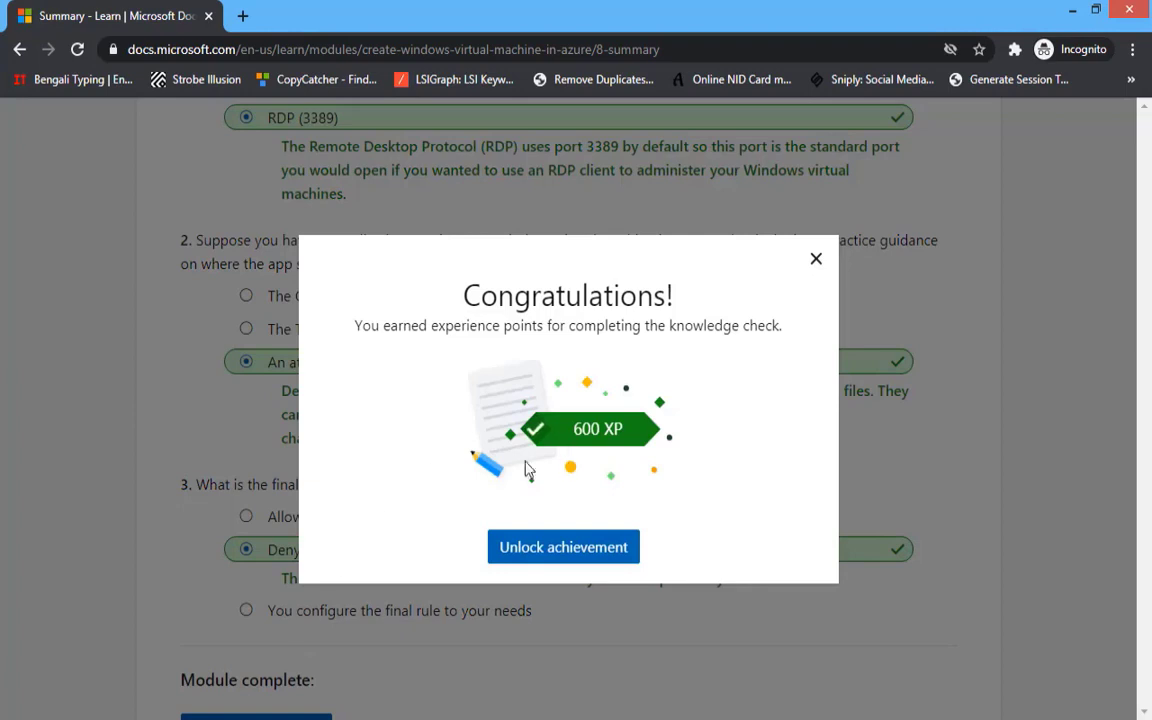
- Unlock the achievement and pick 'Deploy a website with Azure virtual machines' as the next path
left_click(512, 555)
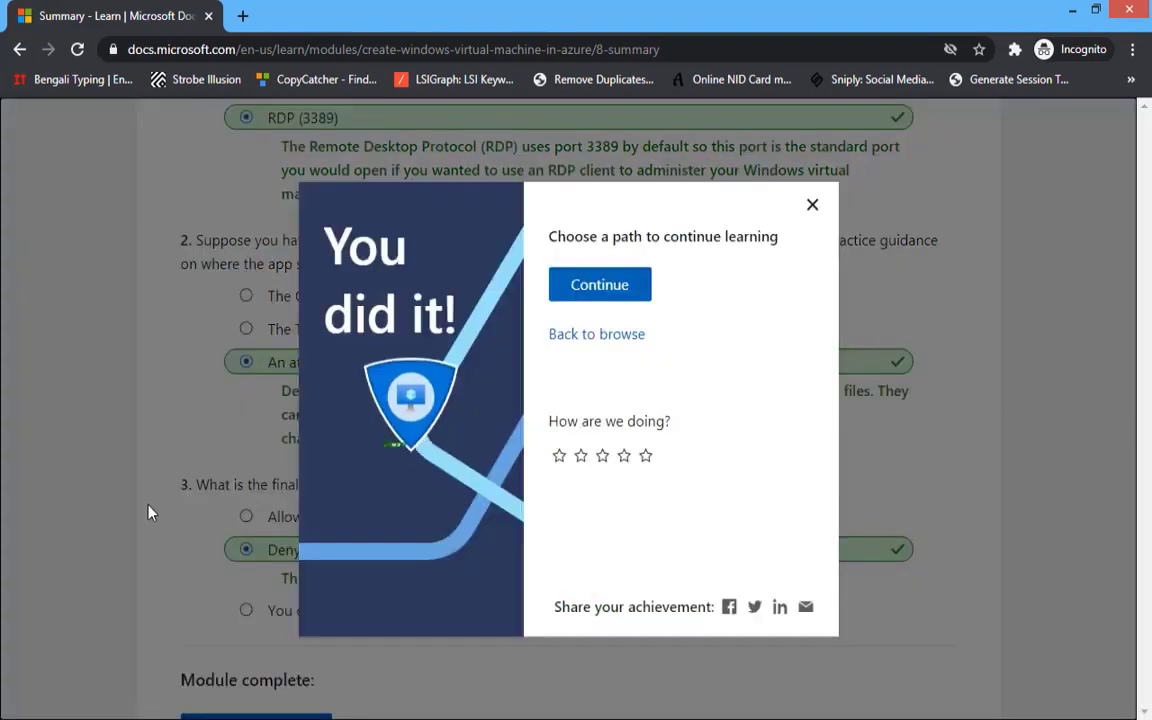
left_click(597, 293)
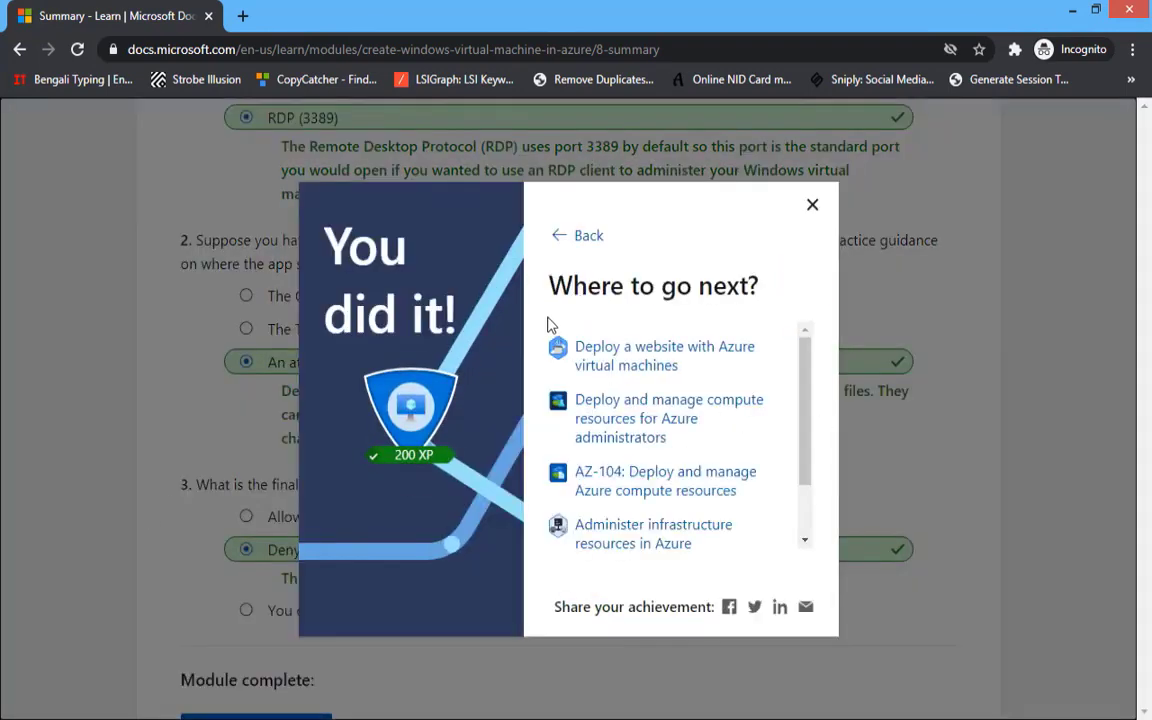
left_click(601, 355)
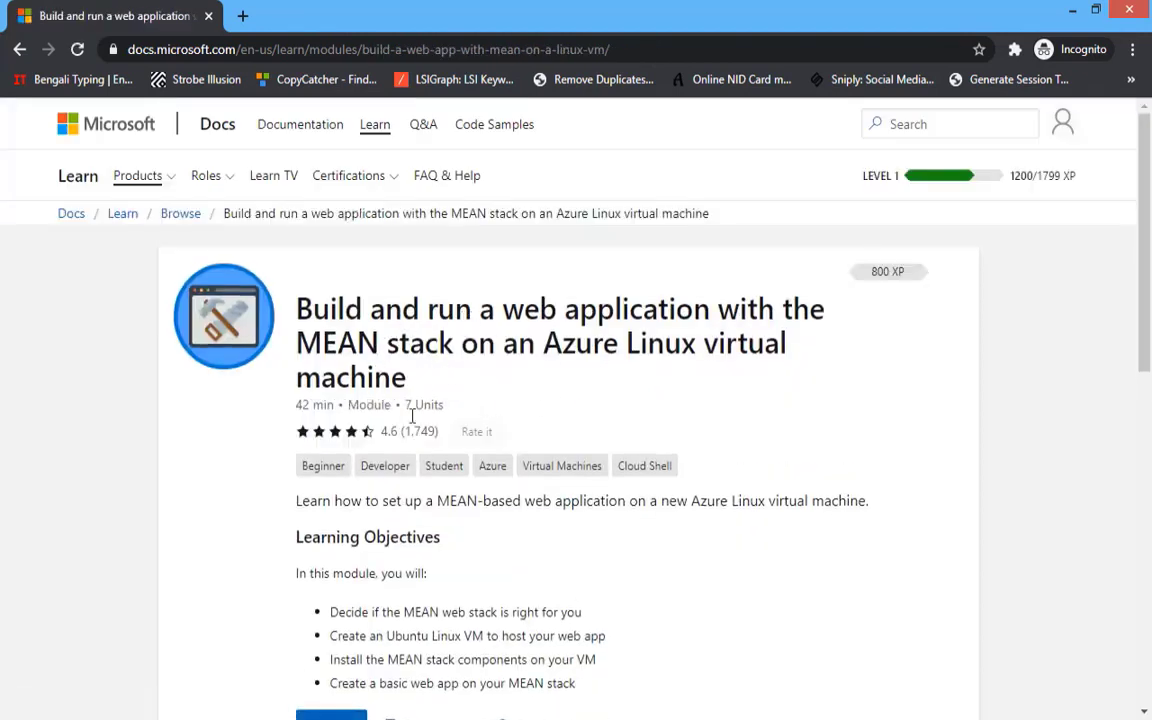
- Open the 'Deploy a website with Azure virtual machines' path from the learning paths list
scroll(420, 450, "down", 8)
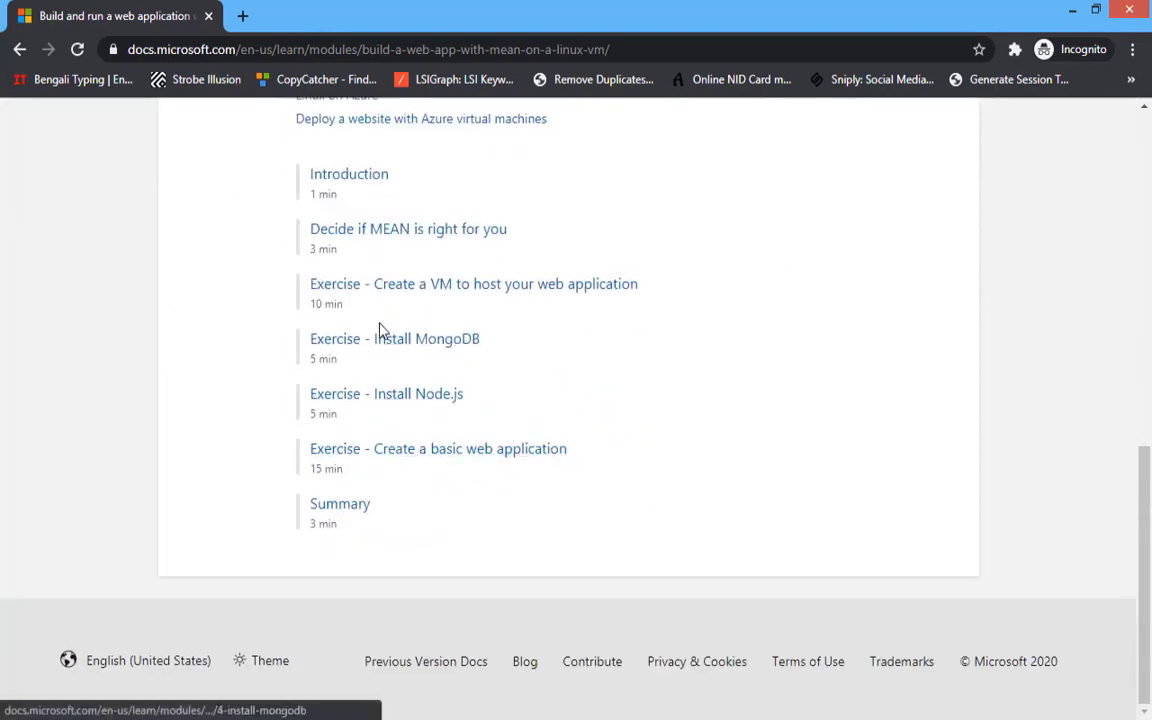
scroll(421, 326, "up", 3)
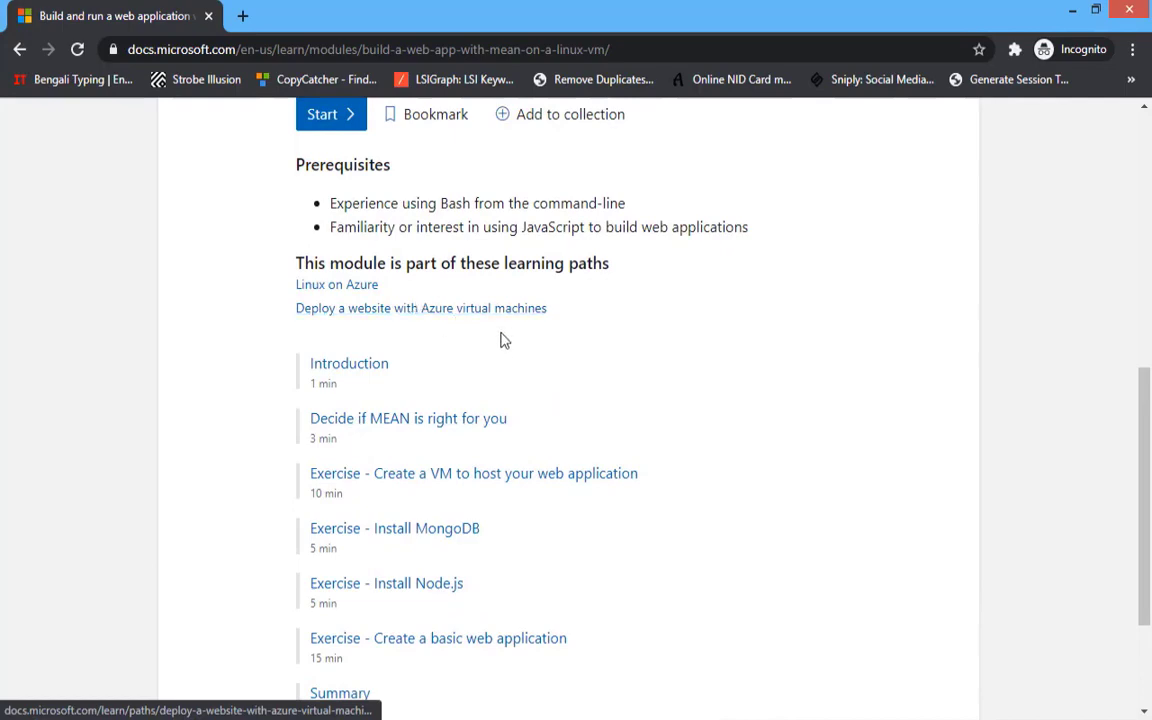
scroll(440, 370, "up", 1)
left_click(450, 403)
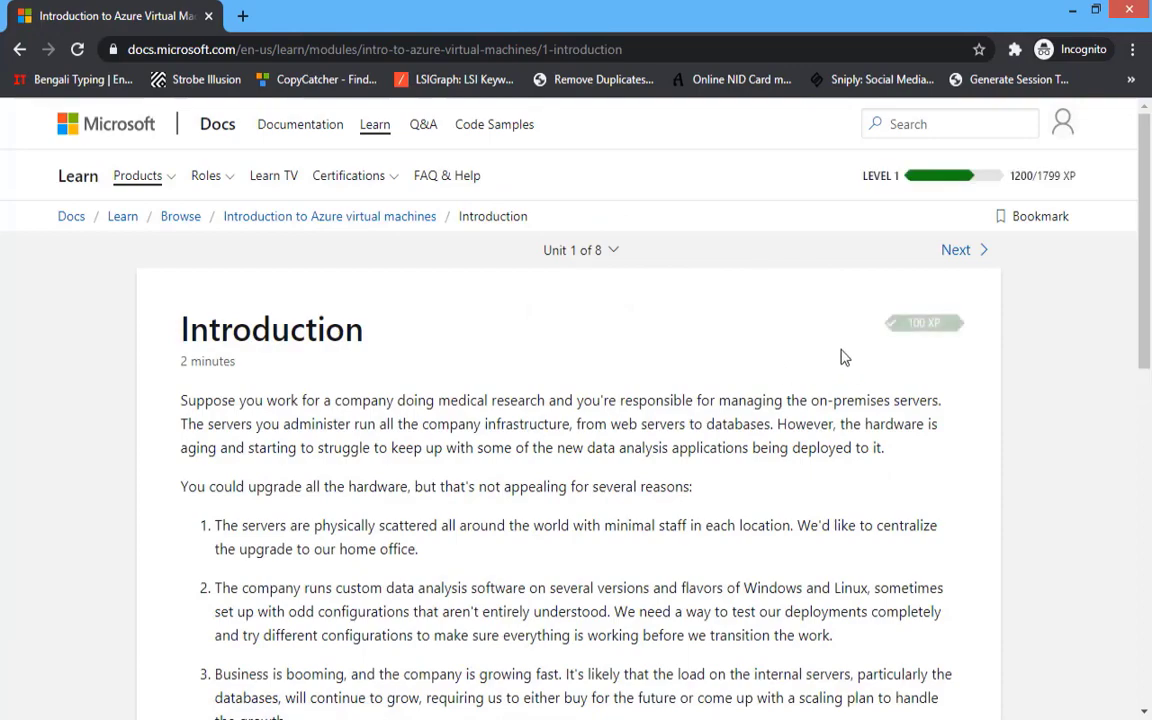
- Move from the Introduction to the Compile a checklist unit and read through it
scroll(231, 562, "down", 7)
left_click(234, 484)
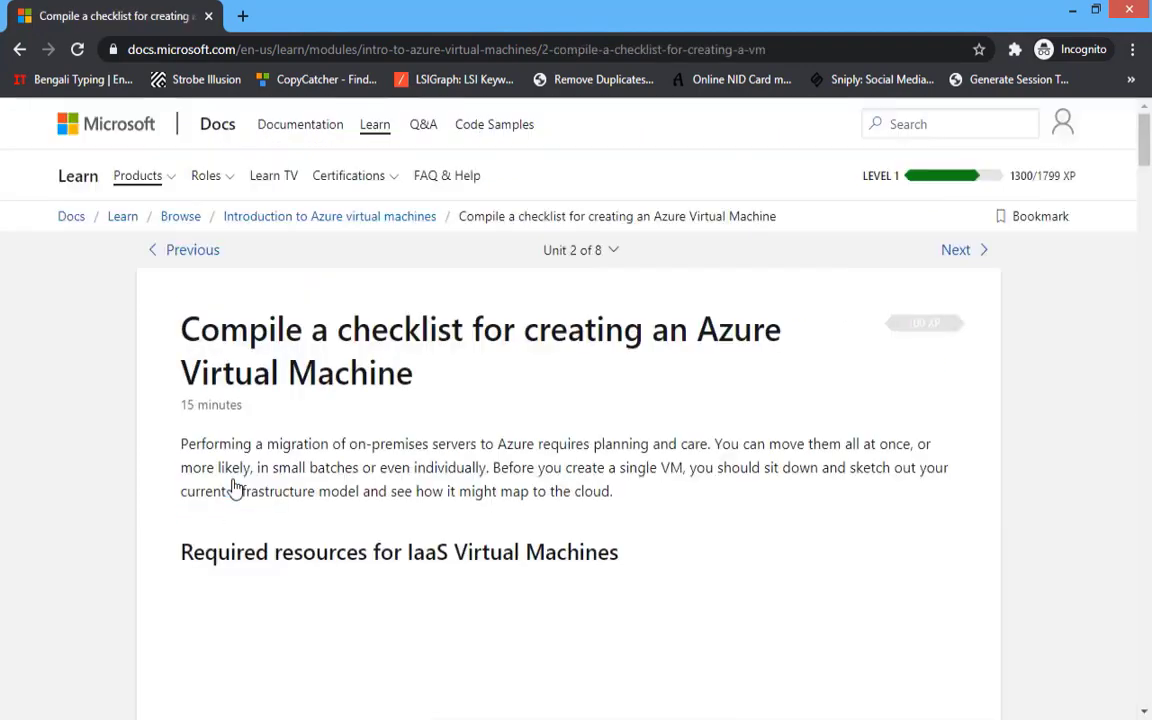
scroll(233, 487, "down", 10)
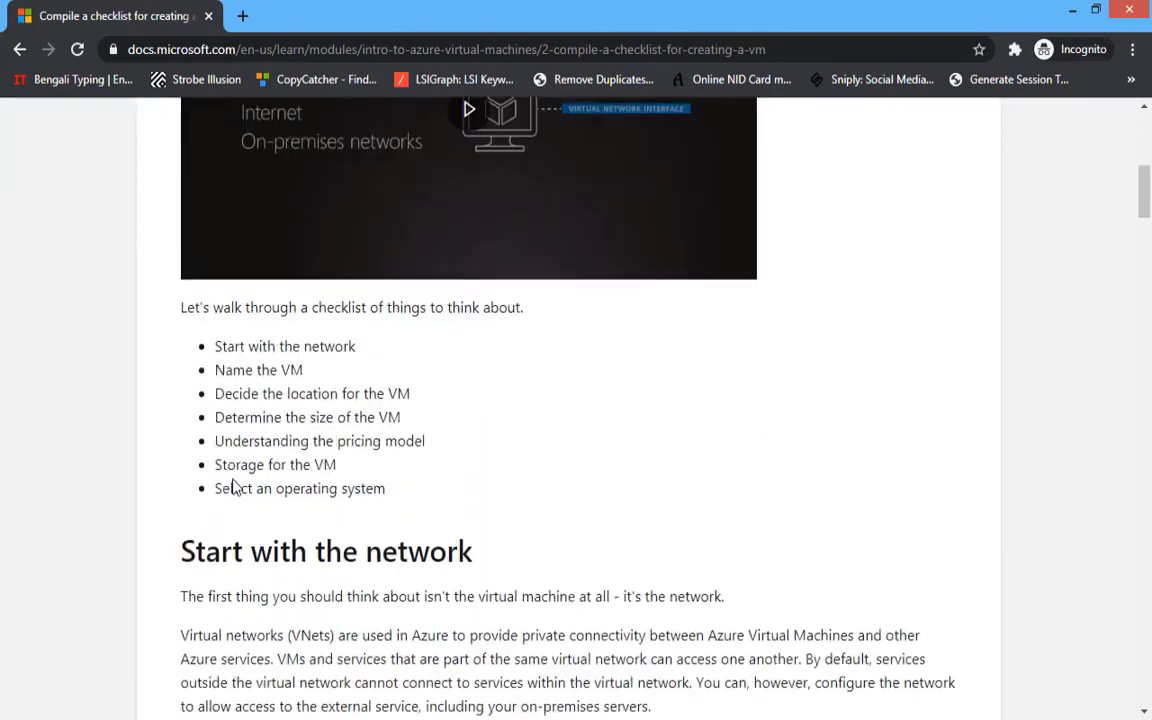
scroll(233, 487, "down", 15)
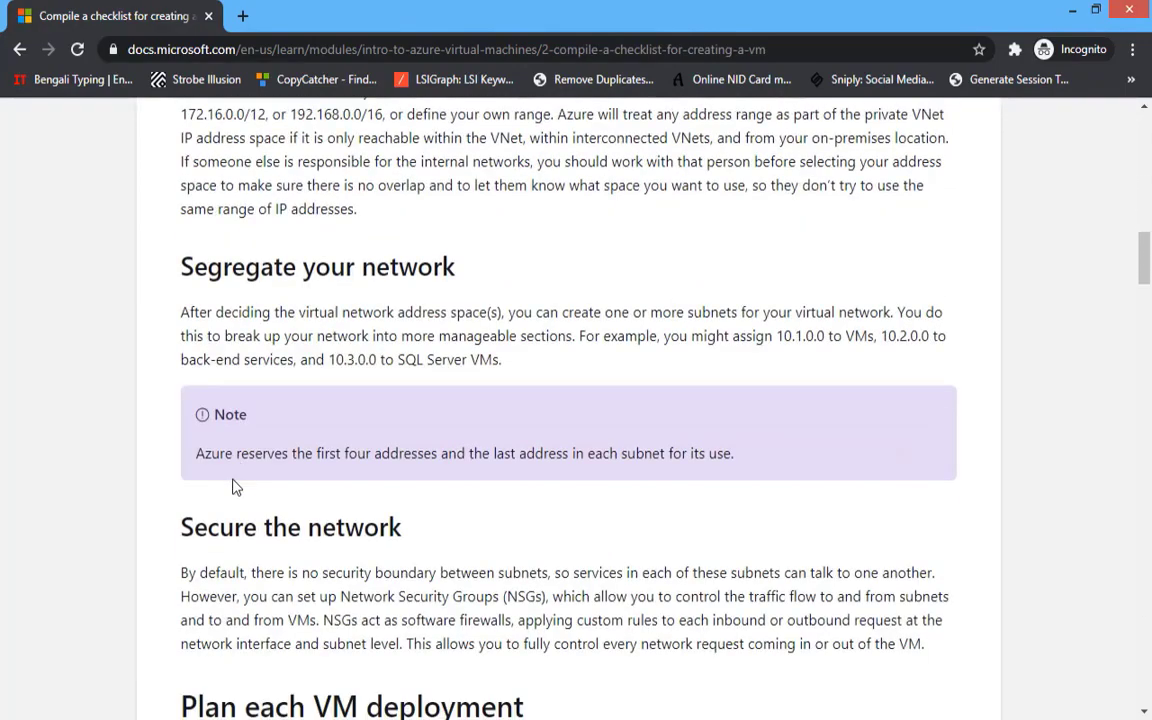
scroll(233, 487, "down", 5)
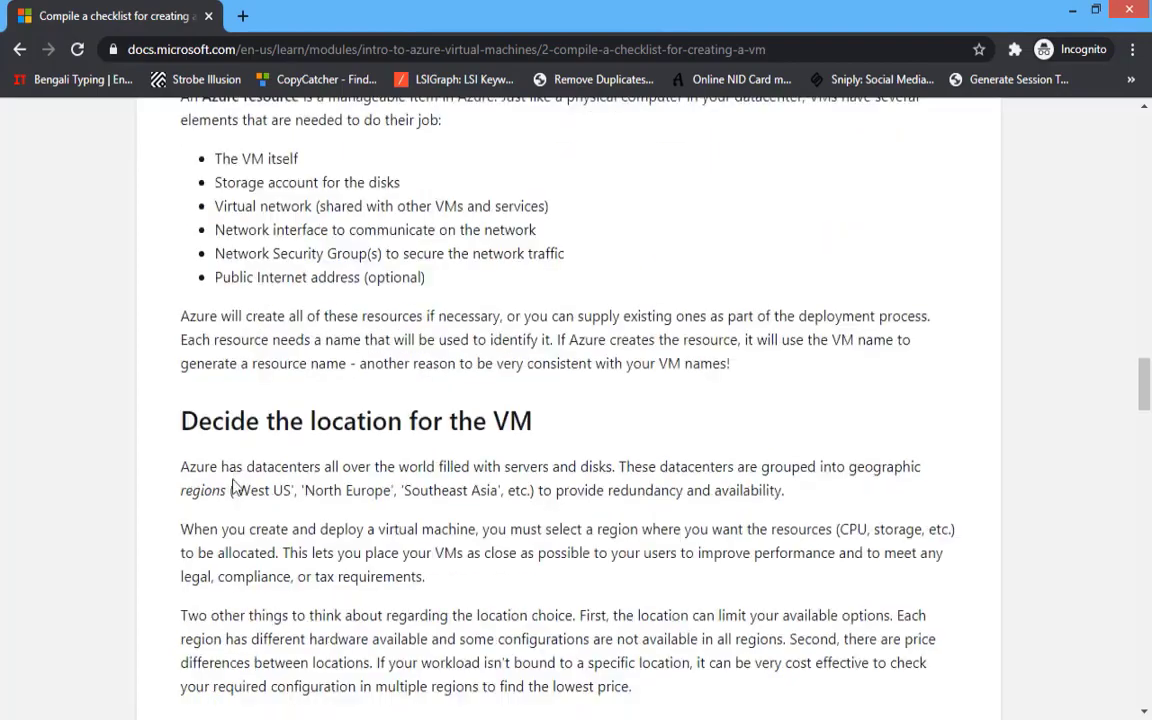
scroll(233, 487, "up", 3)
scroll(233, 487, "down", 12)
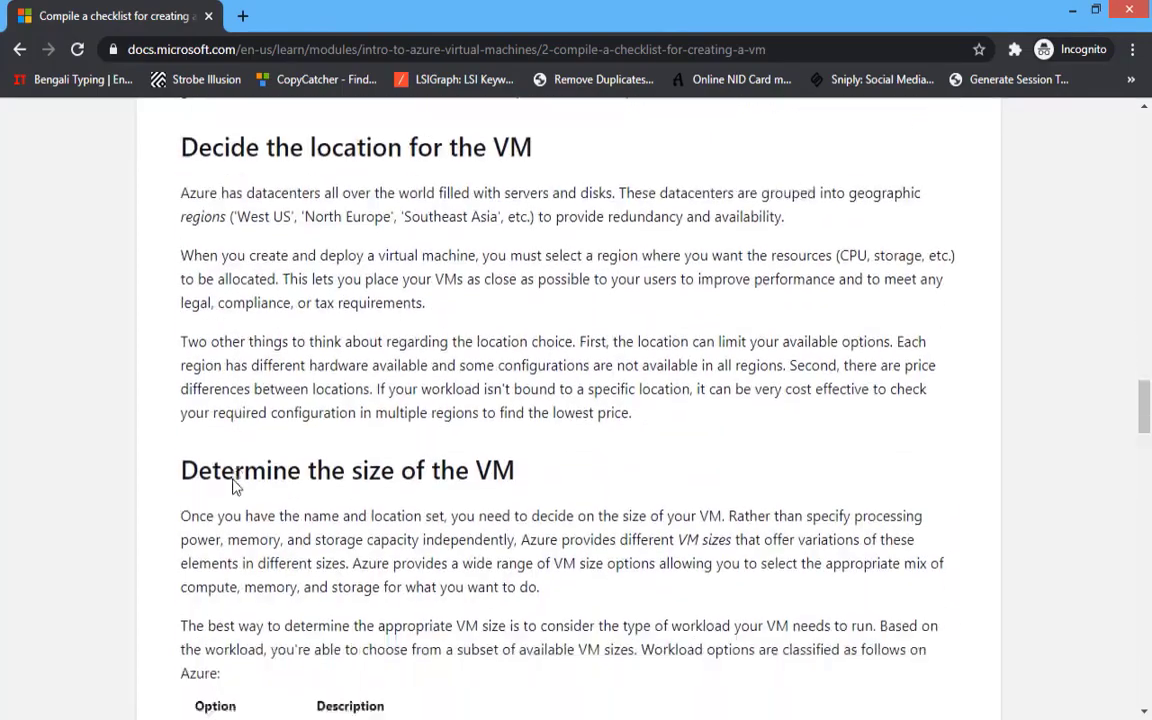
scroll(233, 487, "down", 20)
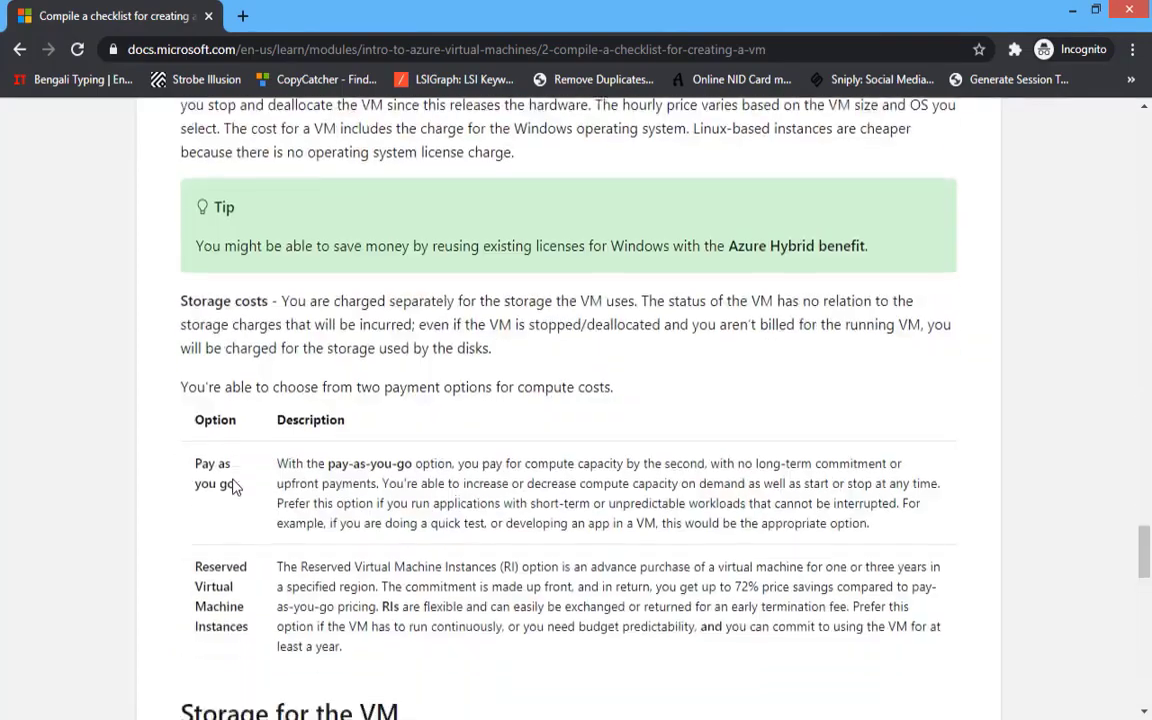
scroll(233, 487, "down", 5)
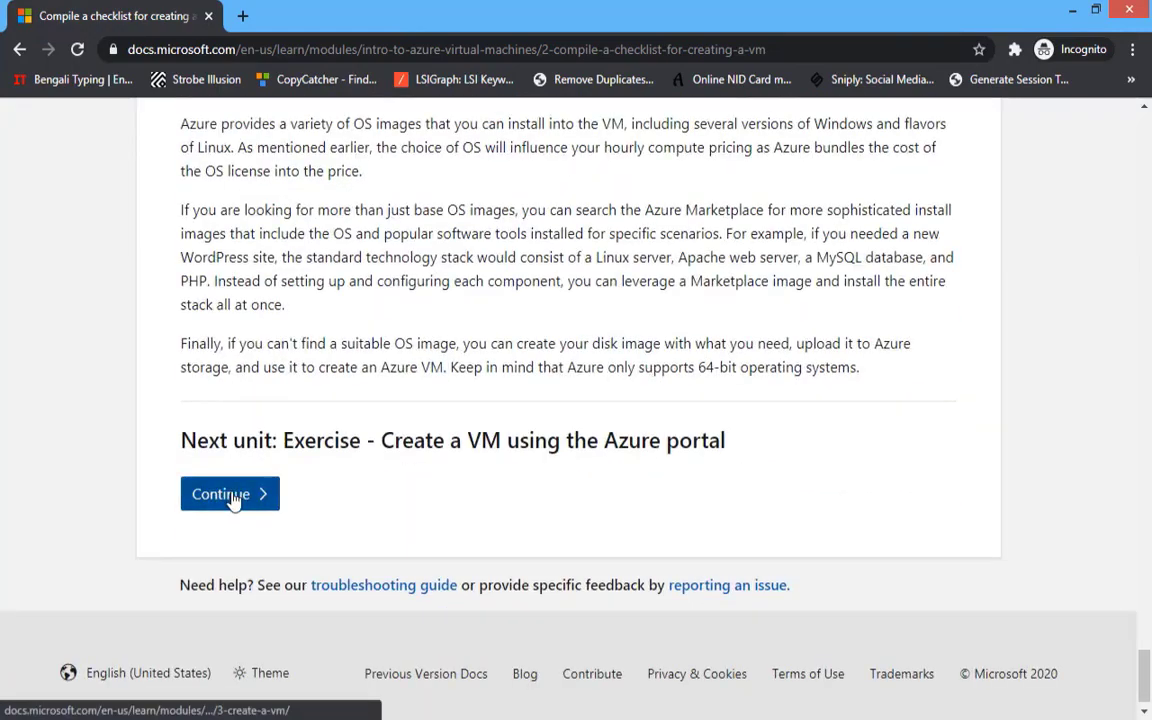
- Continue to Unit 3, 'Exercise - Create a VM using the Azure portal', and scroll to its instructions
left_click(234, 497)
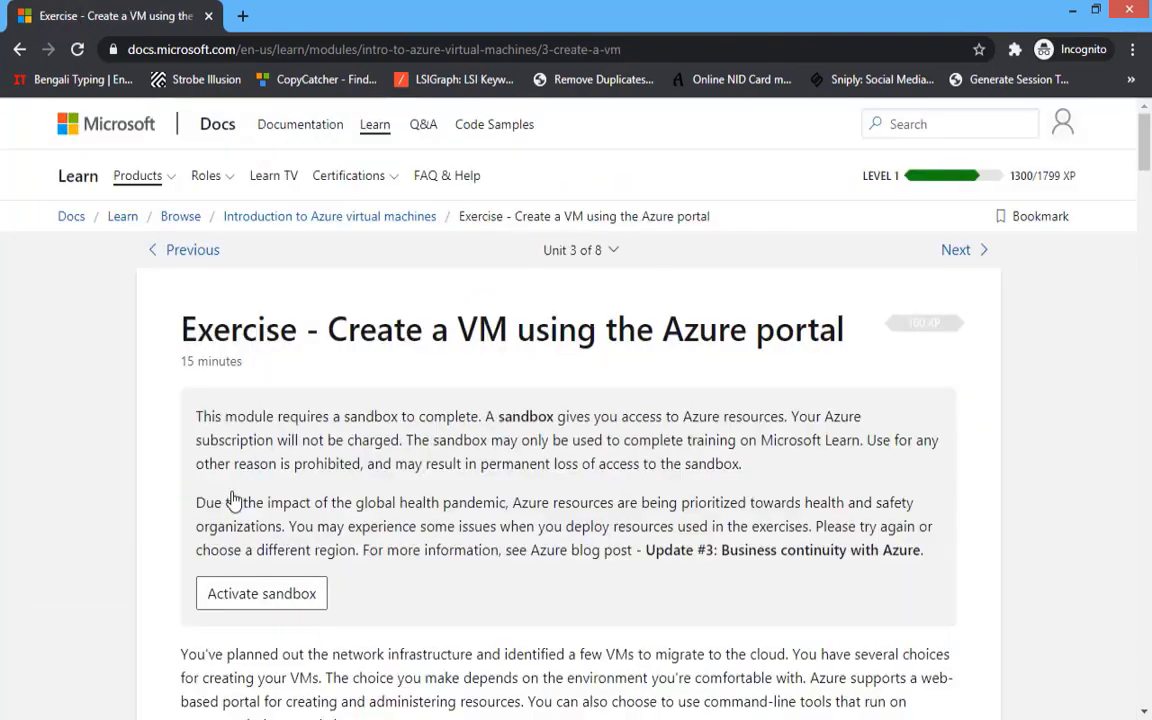
scroll(233, 495, "down", 1)
scroll(233, 492, "down", 10)
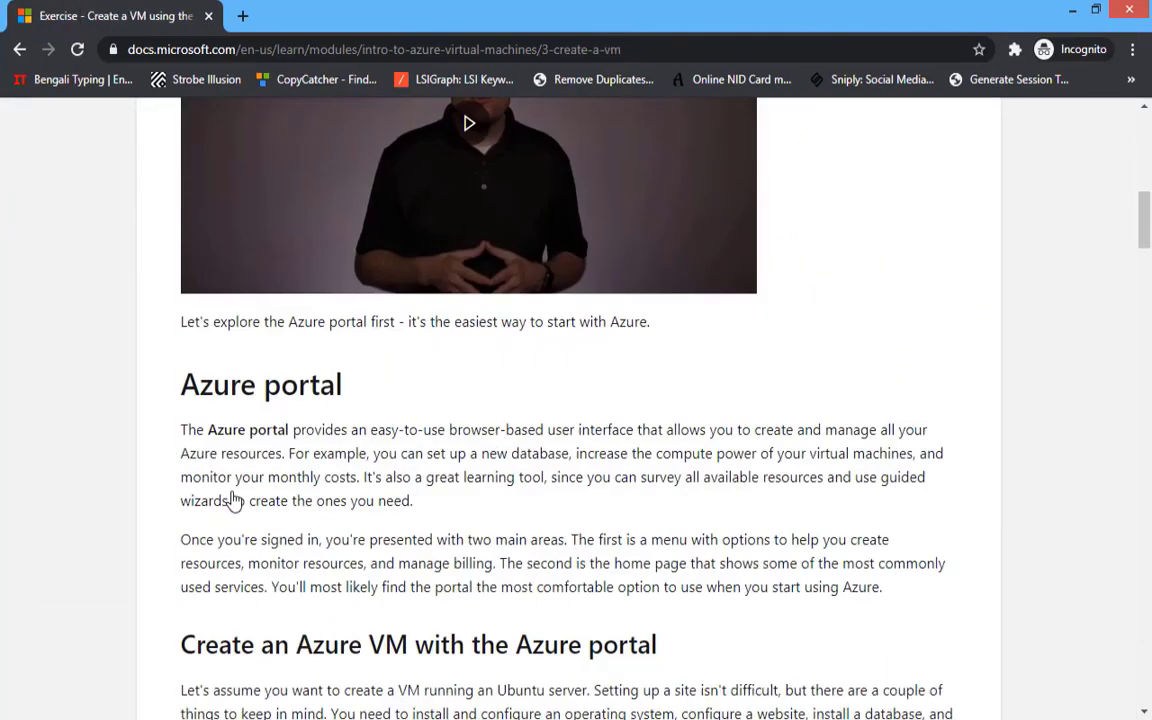
scroll(233, 495, "down", 6)
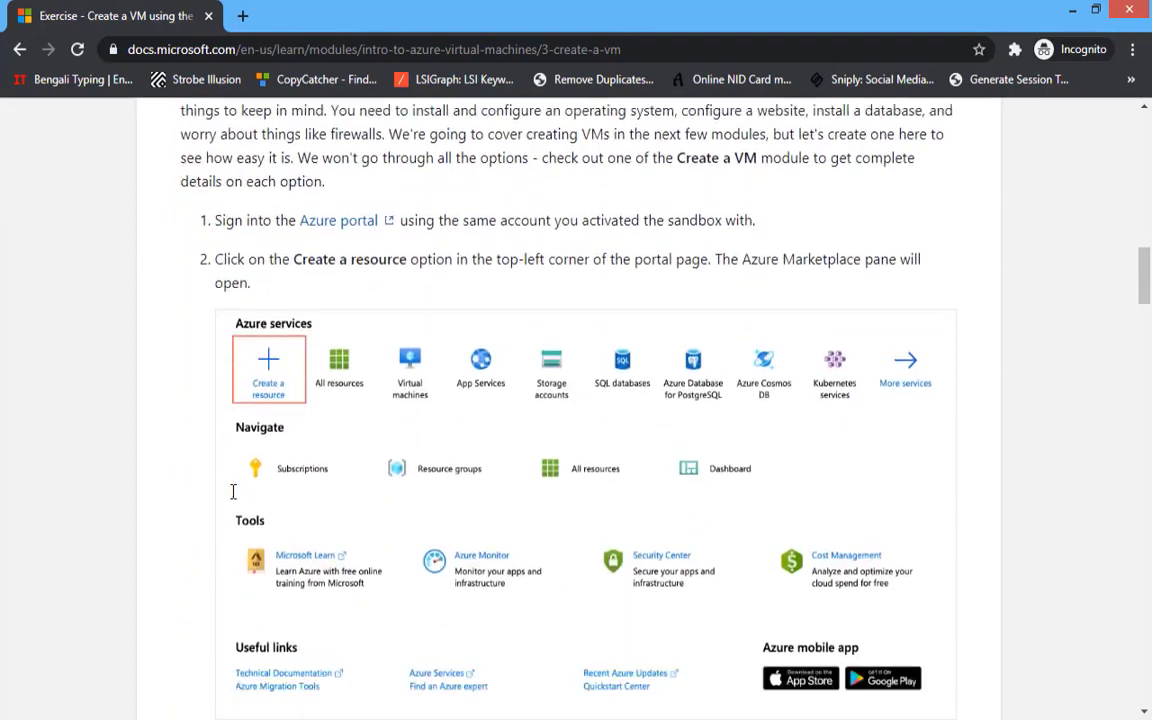
scroll(231, 495, "up", 4)
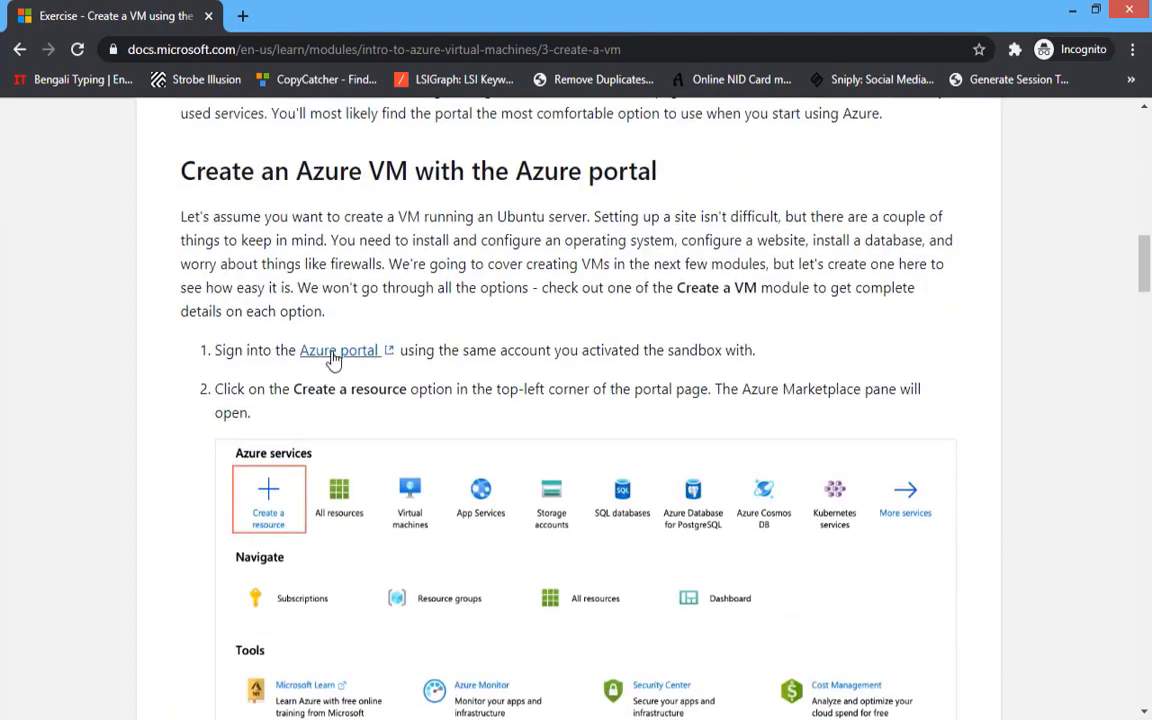
- Sign in to the Azure portal with the temporary sandbox email and accept the requested permissions
left_click(332, 343)
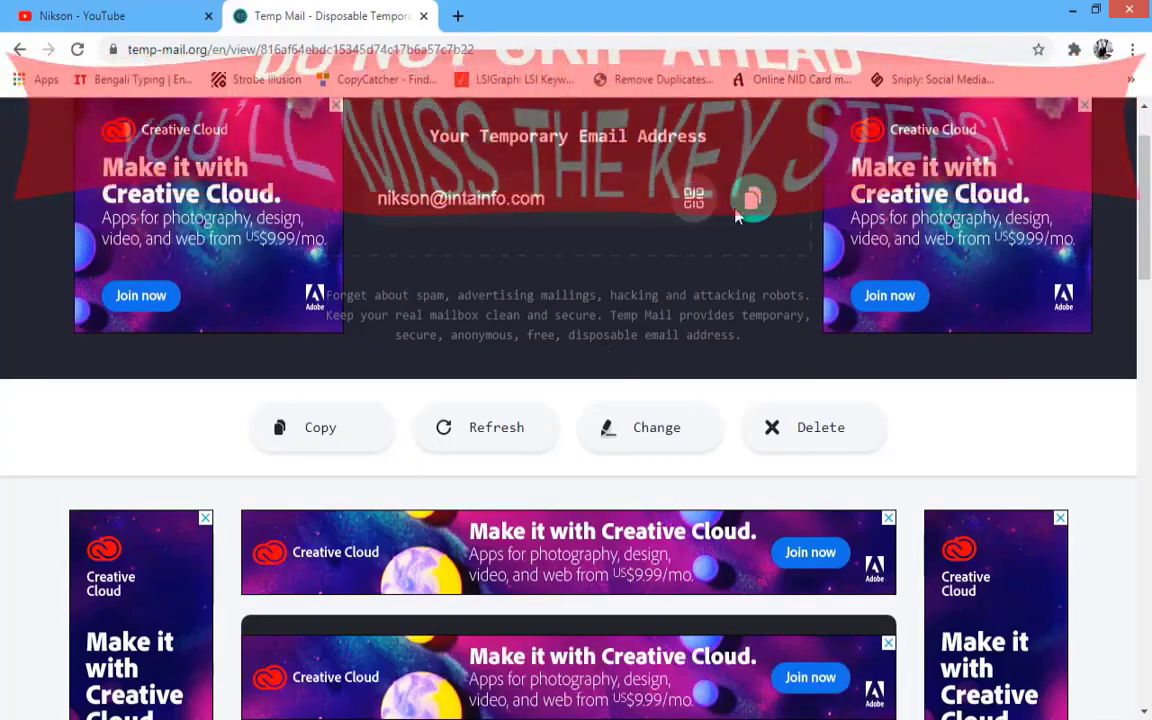
left_click(740, 212)
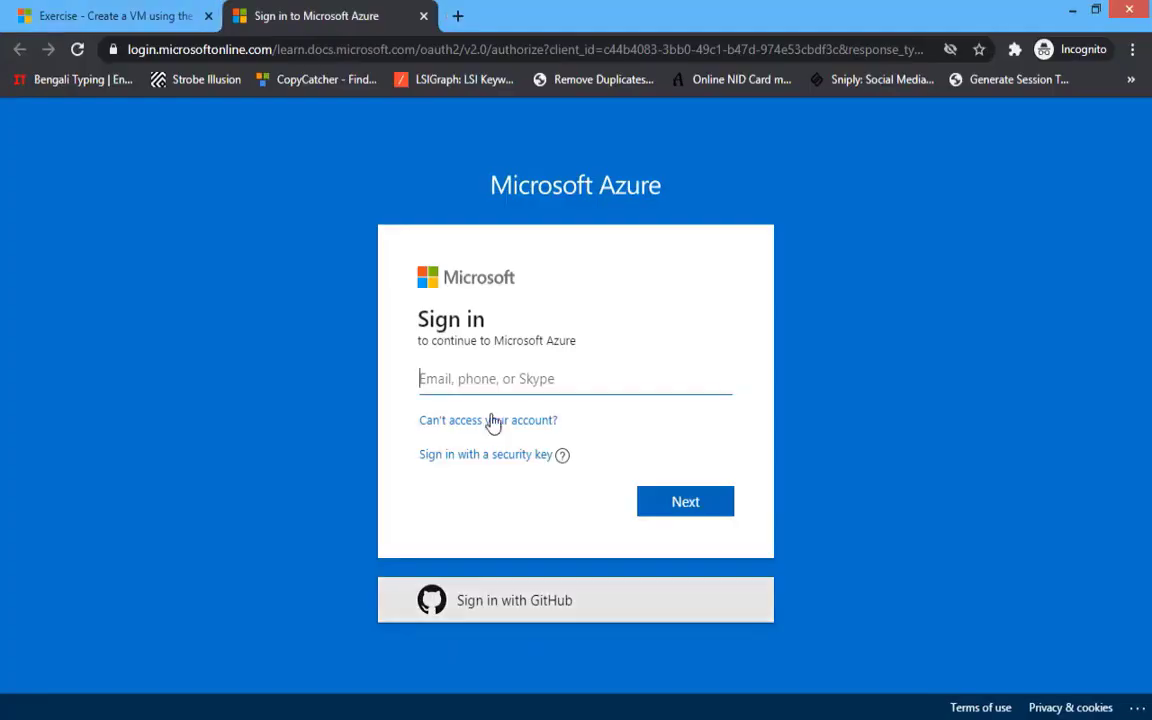
right_click(490, 380)
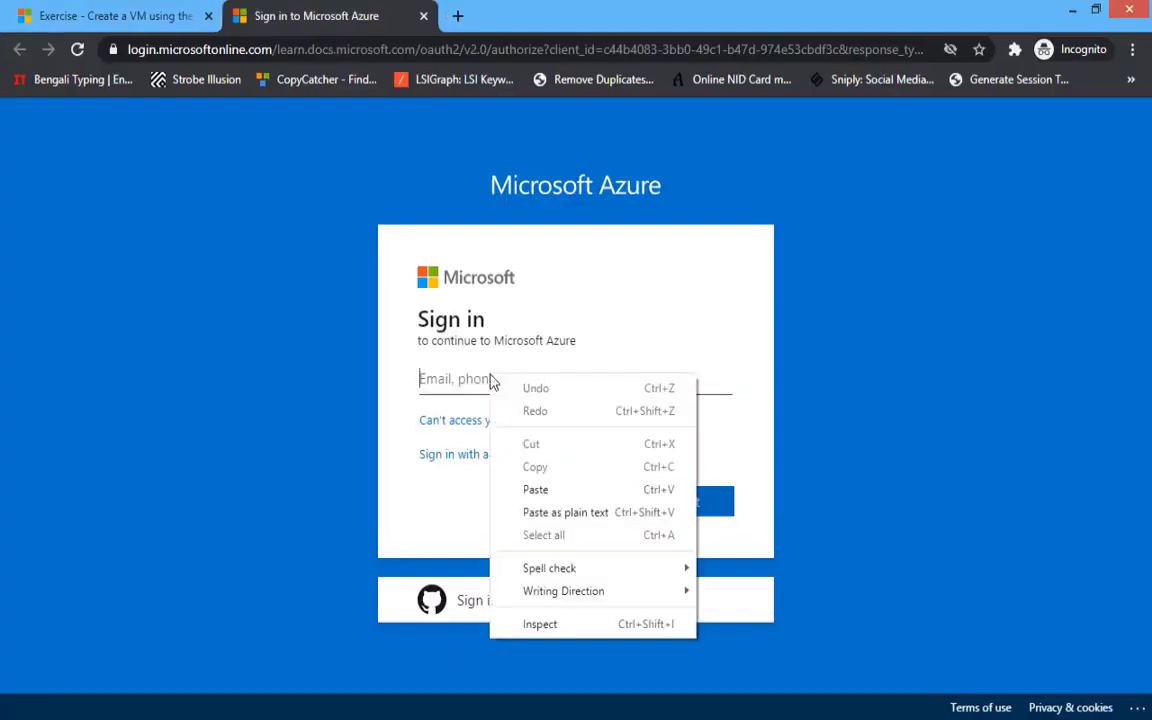
left_click(560, 489)
left_click(668, 508)
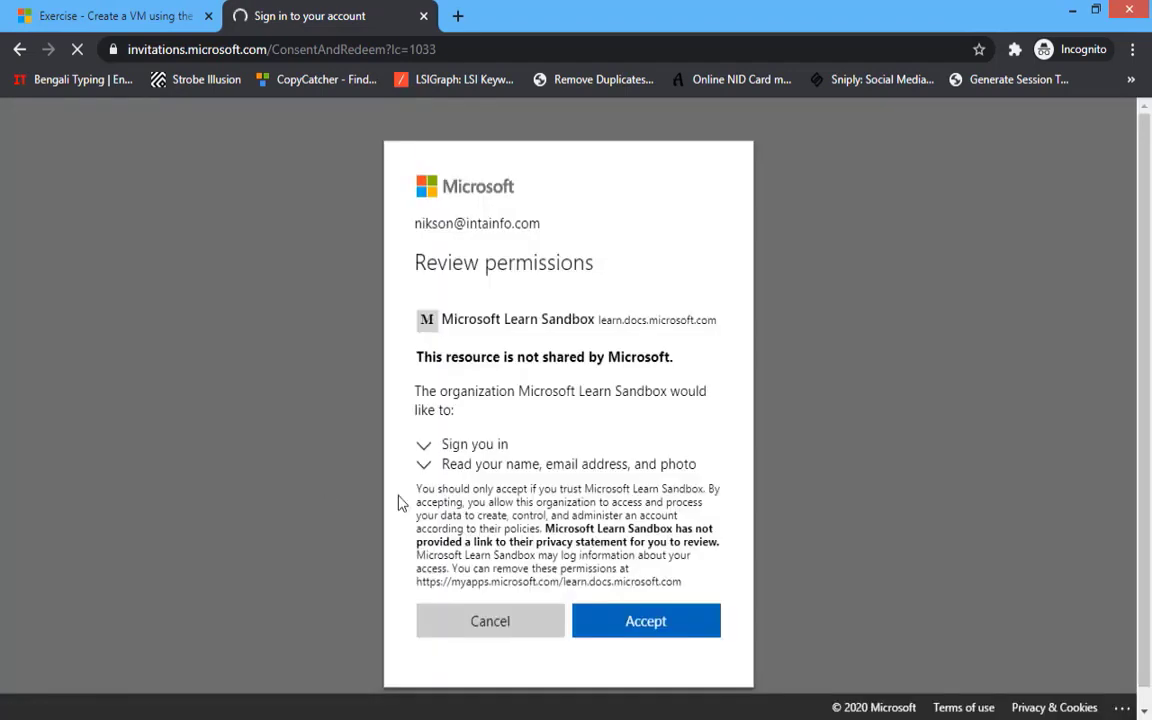
left_click(656, 638)
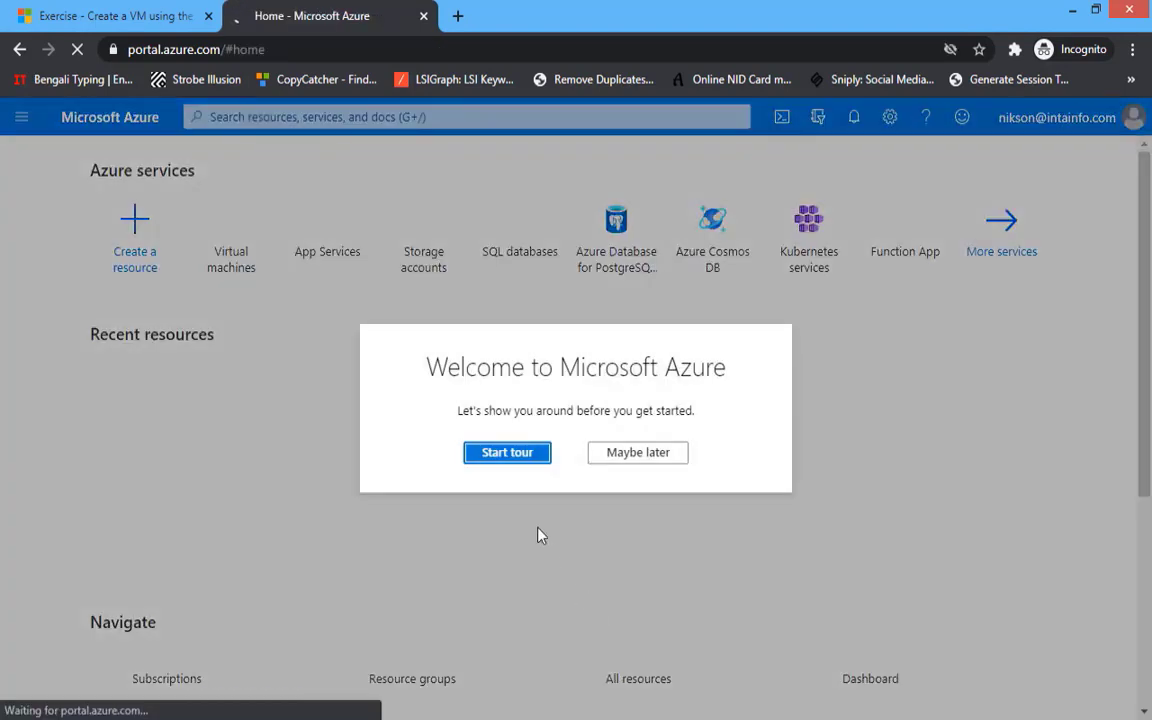
- Skip the welcome tour, view the empty Subscriptions list, and return to the exercise instructions
left_click(605, 452)
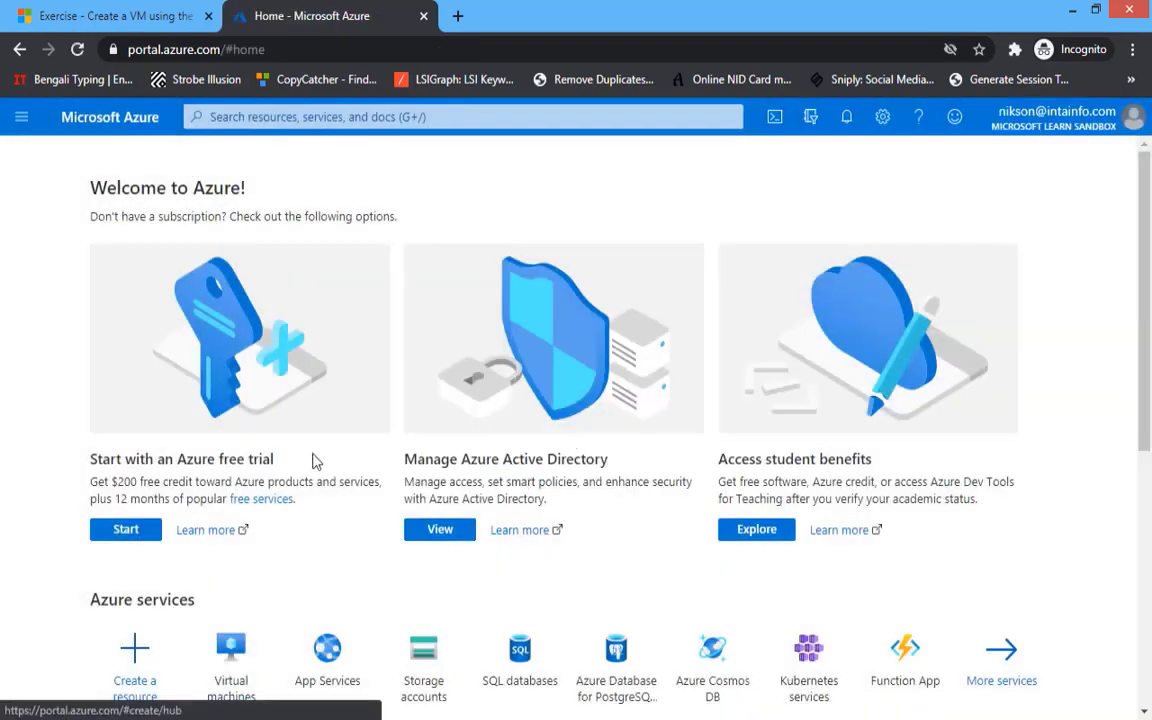
scroll(312, 460, "down", 3)
left_click(140, 540)
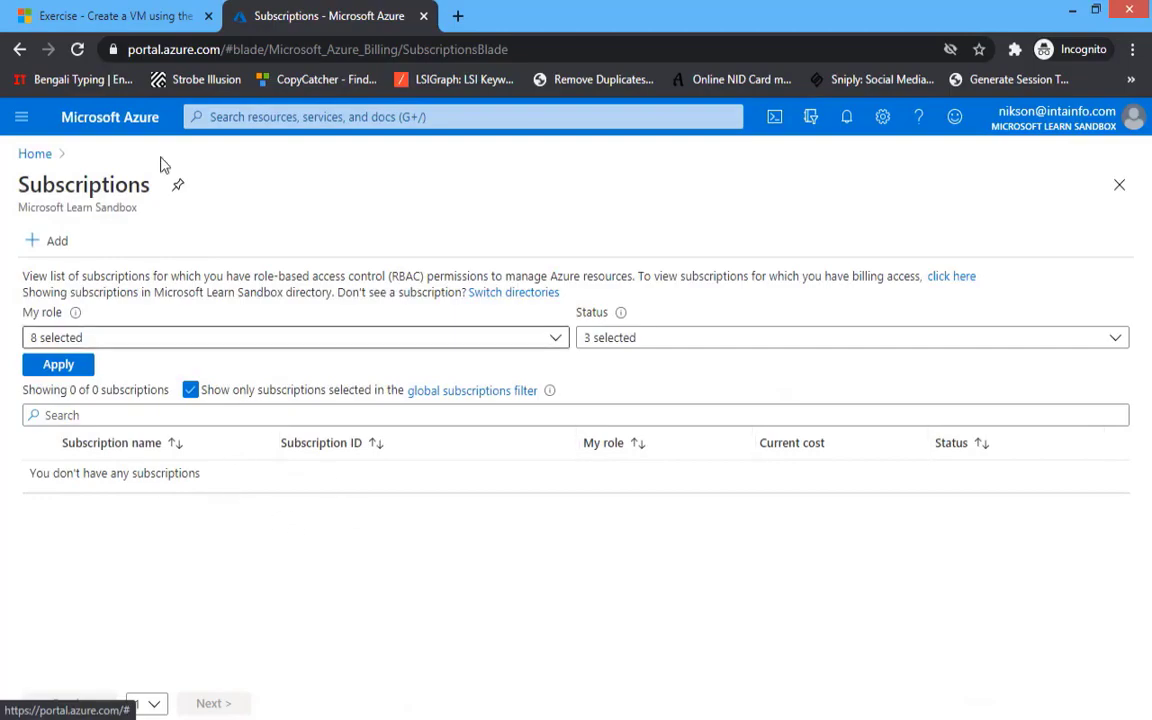
left_click(62, 12)
- Activate the exercise sandbox so it shows 1 hr of time remaining
scroll(299, 358, "down", 15)
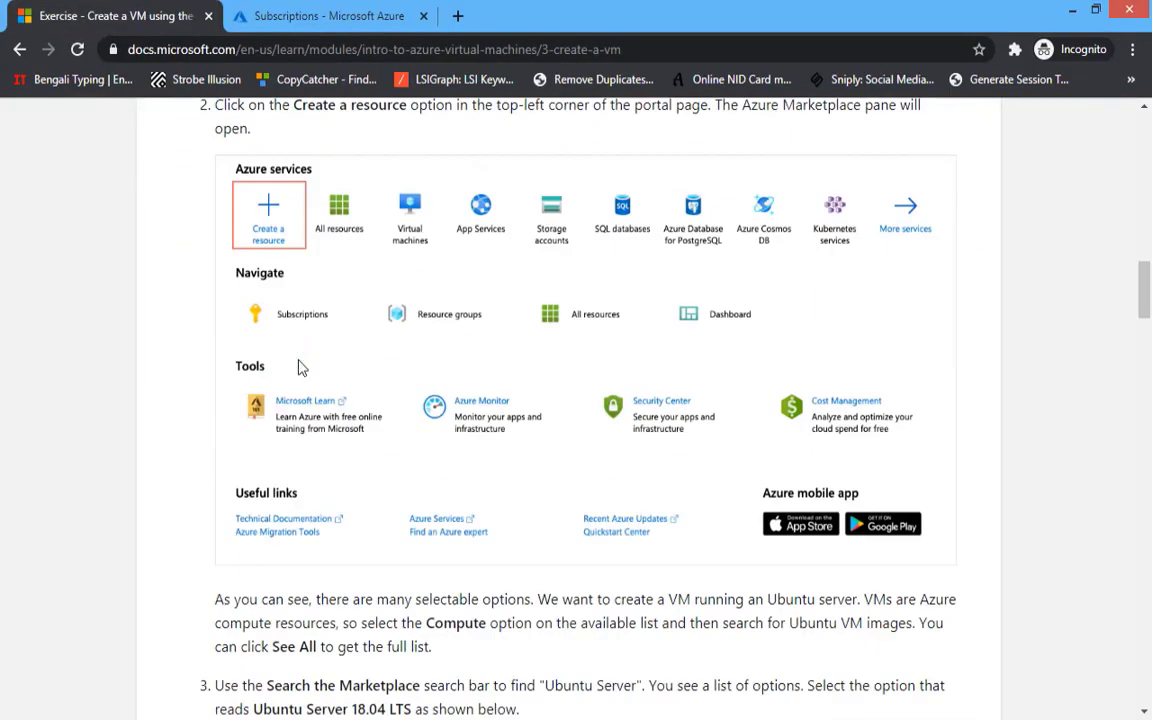
scroll(262, 460, "down", 20)
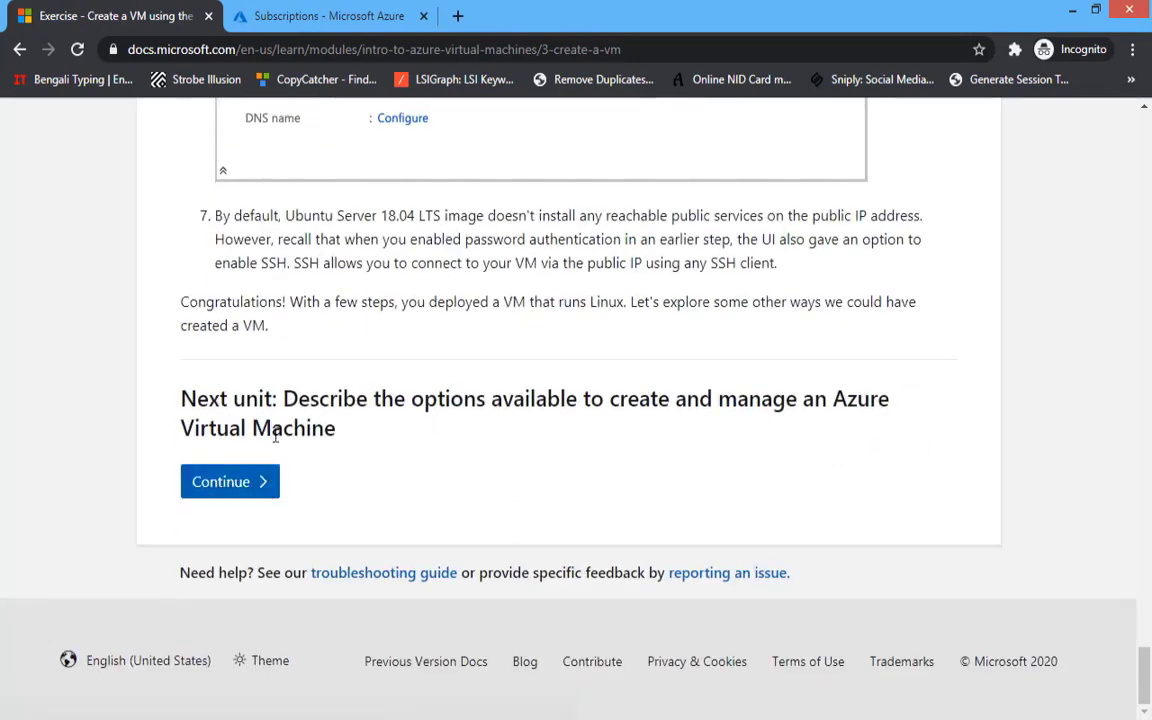
left_click_drag(1143, 672, 1148, 130)
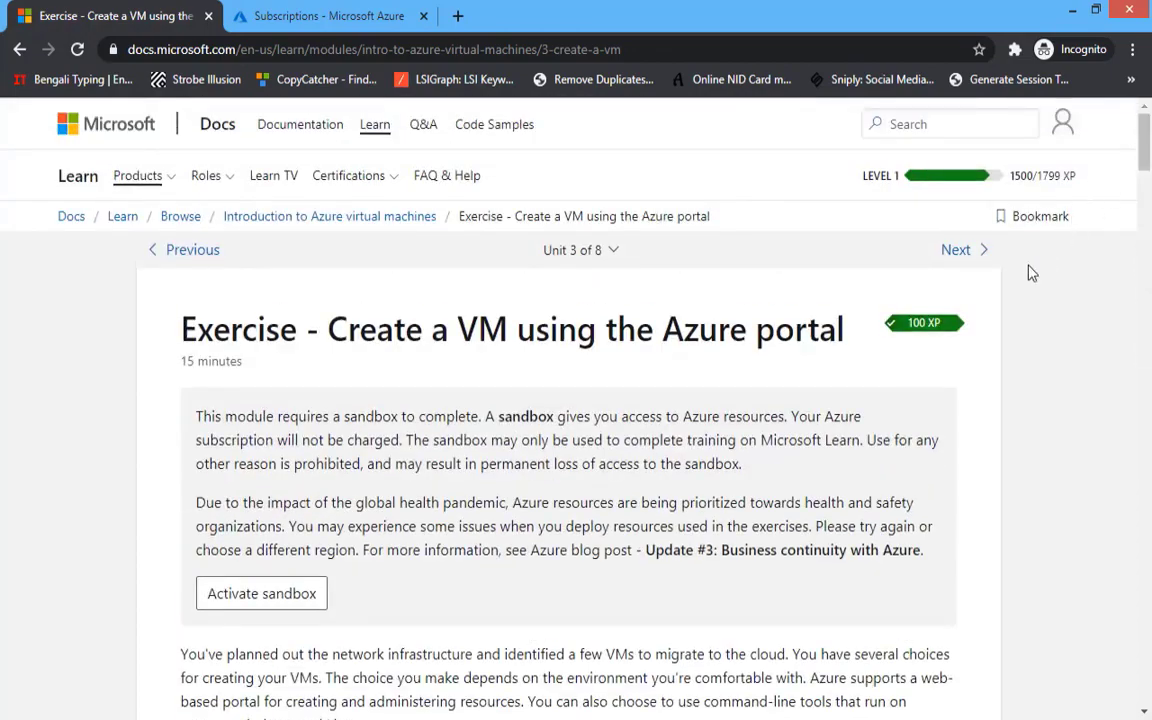
scroll(437, 249, "down", 2)
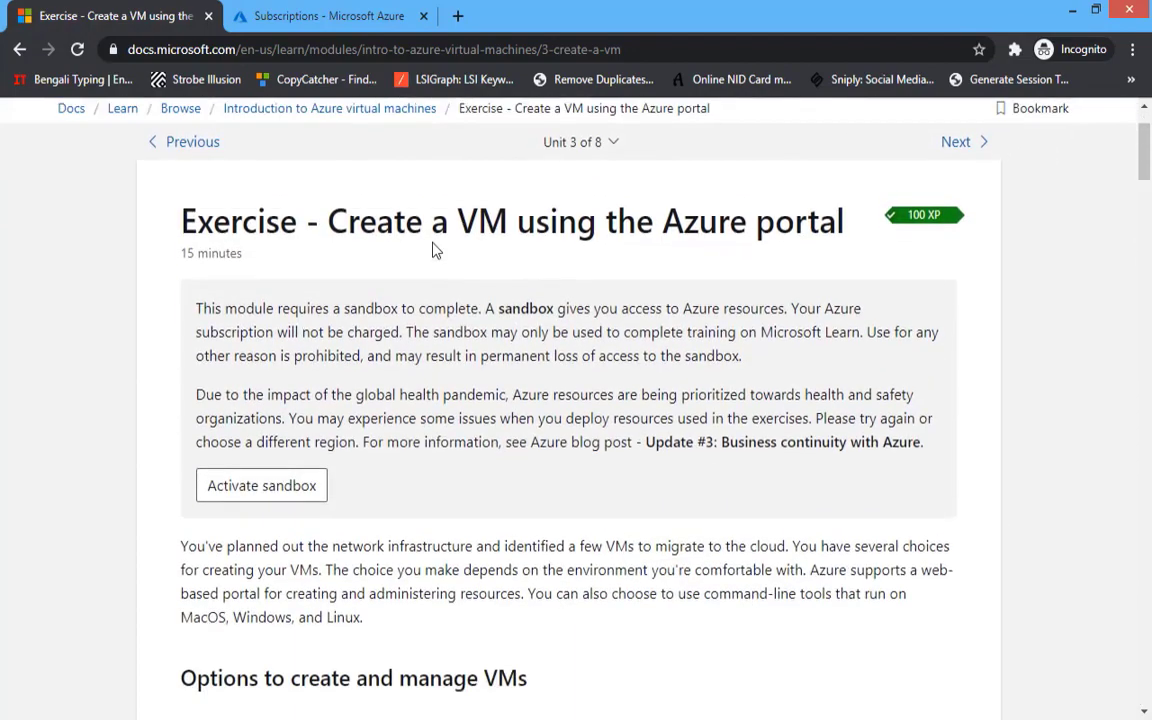
left_click(245, 408)
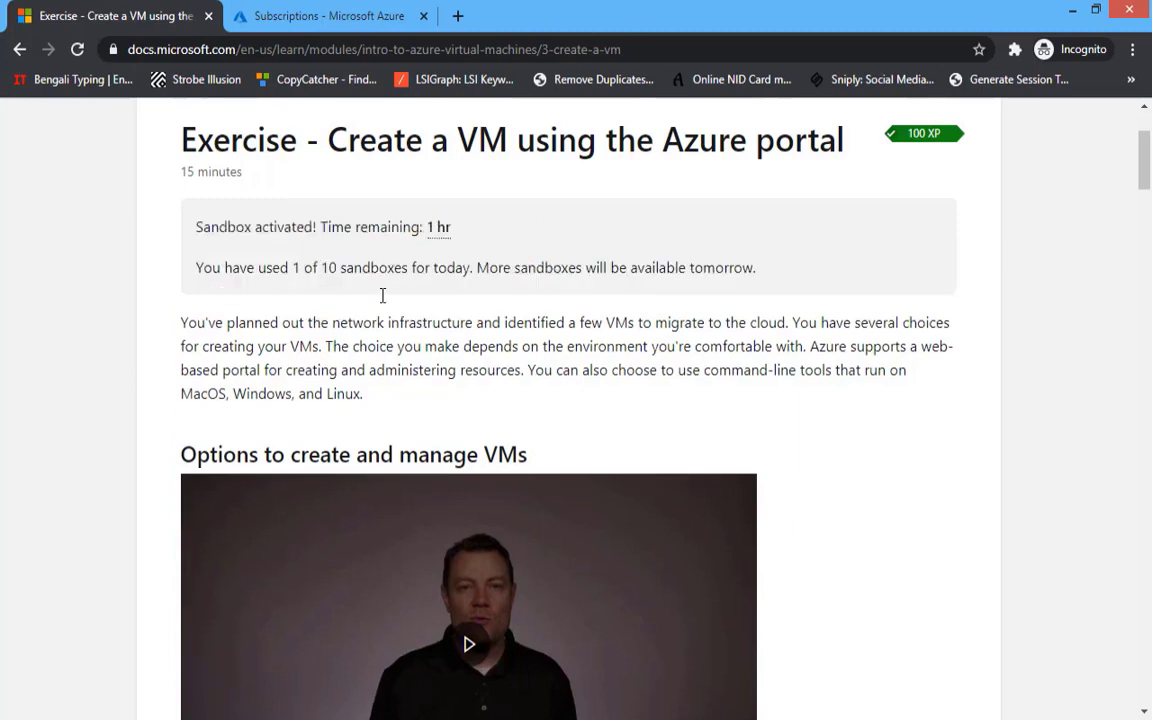
left_click_drag(285, 229, 419, 226)
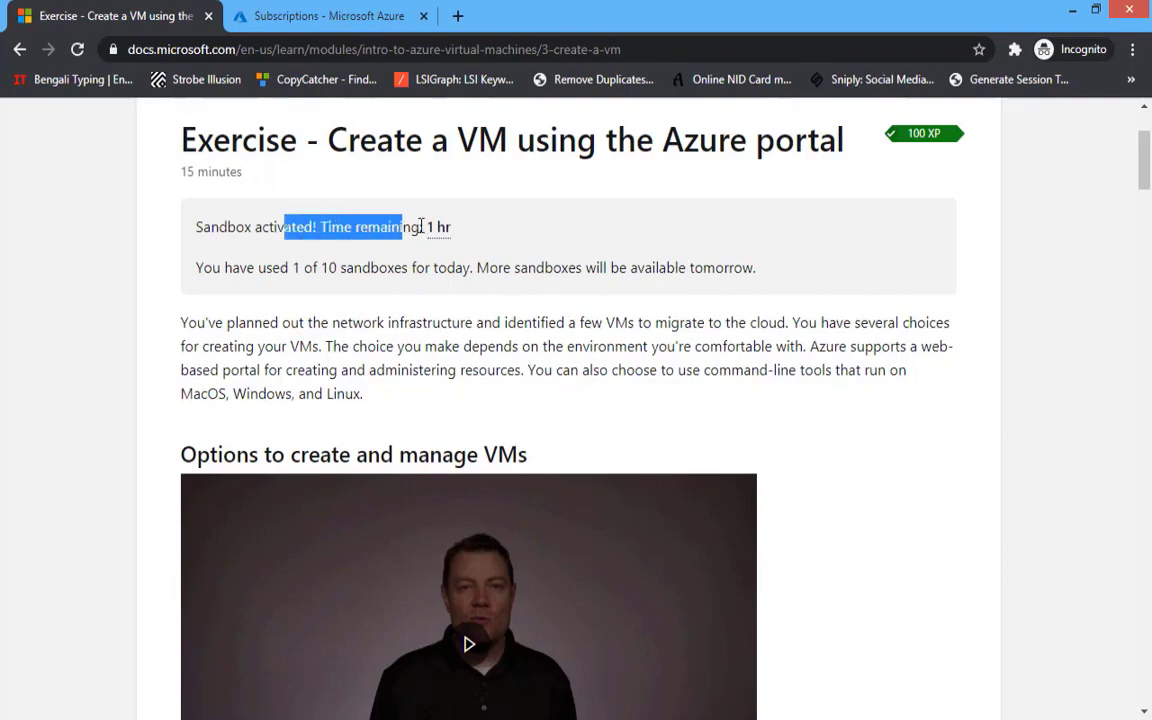
- Move past the exercise to the VM creation options unit and read through it
left_click(399, 257)
scroll(400, 265, "down", 2)
scroll(400, 267, "down", 20)
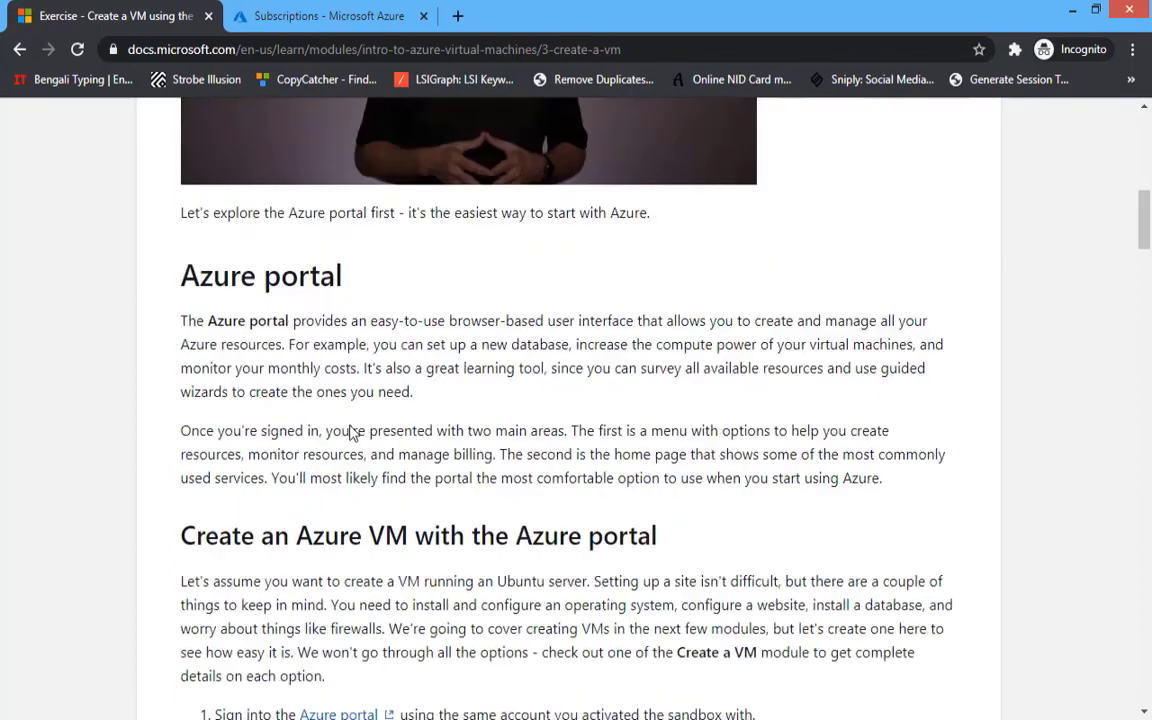
scroll(538, 491, "down", 20)
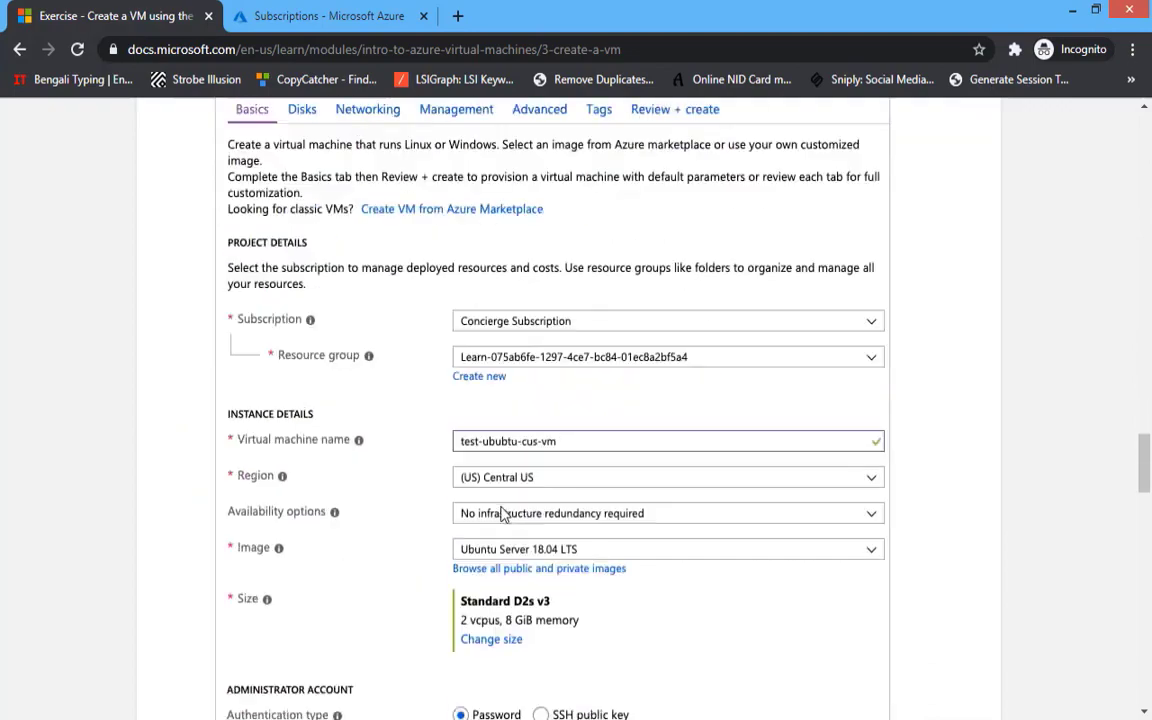
scroll(365, 567, "down", 3)
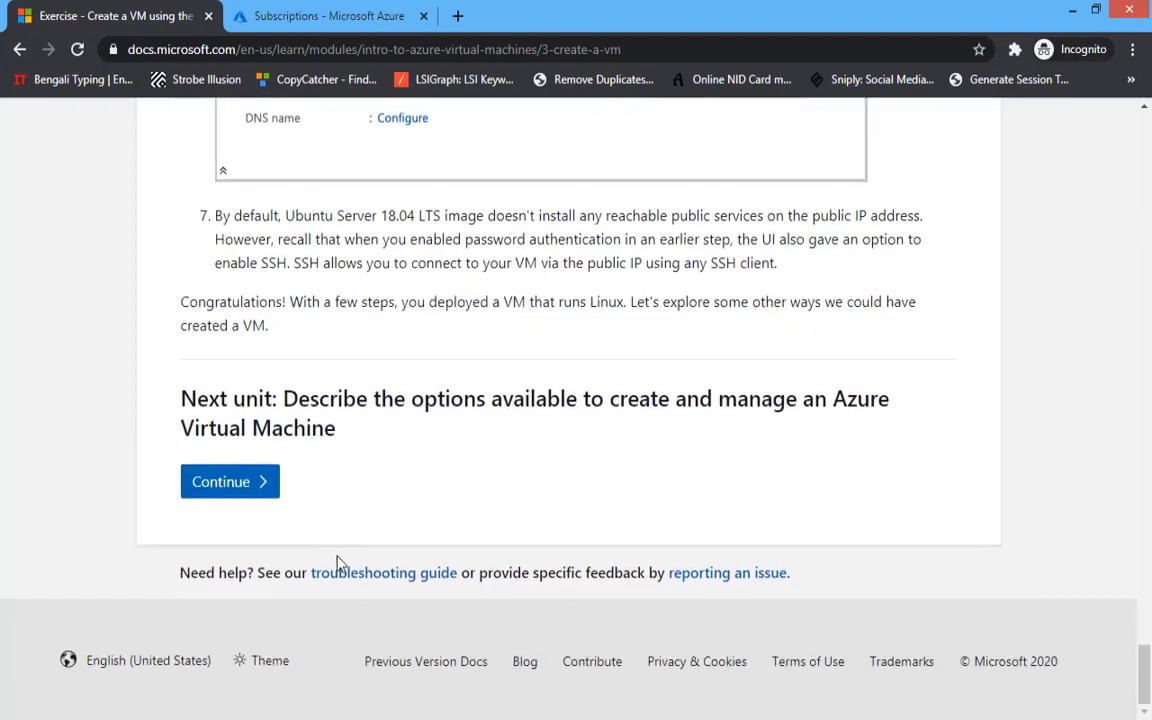
left_click(226, 486)
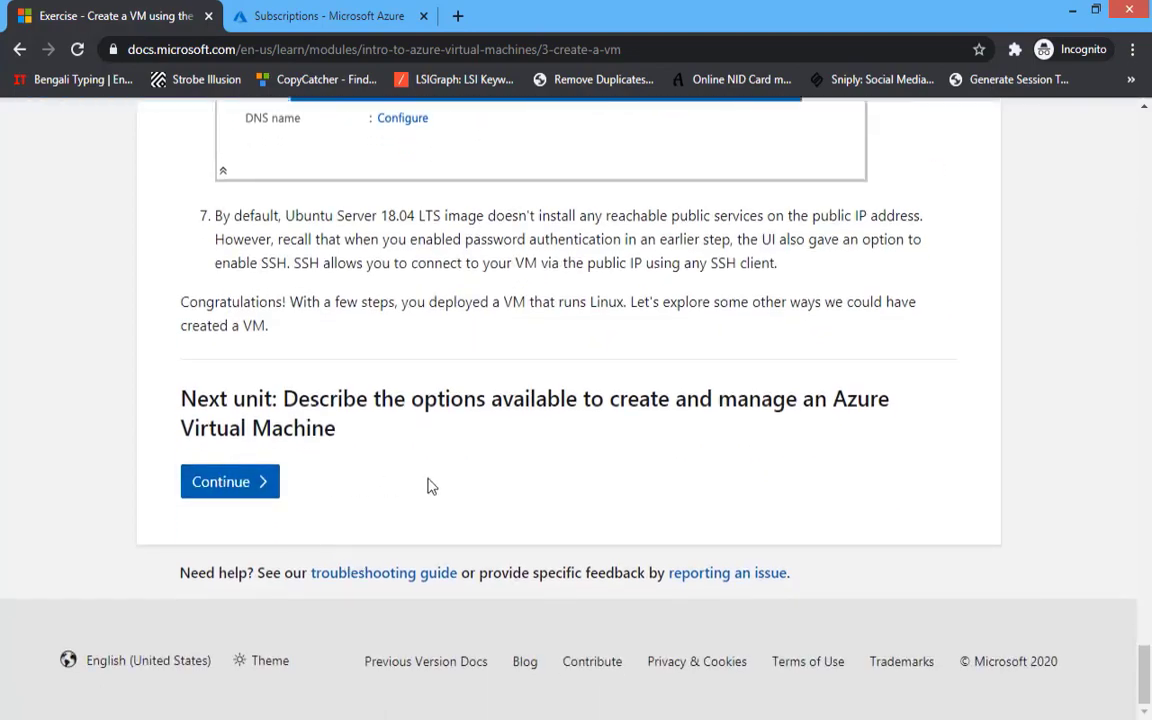
scroll(429, 486, "down", 10)
scroll(316, 482, "down", 20)
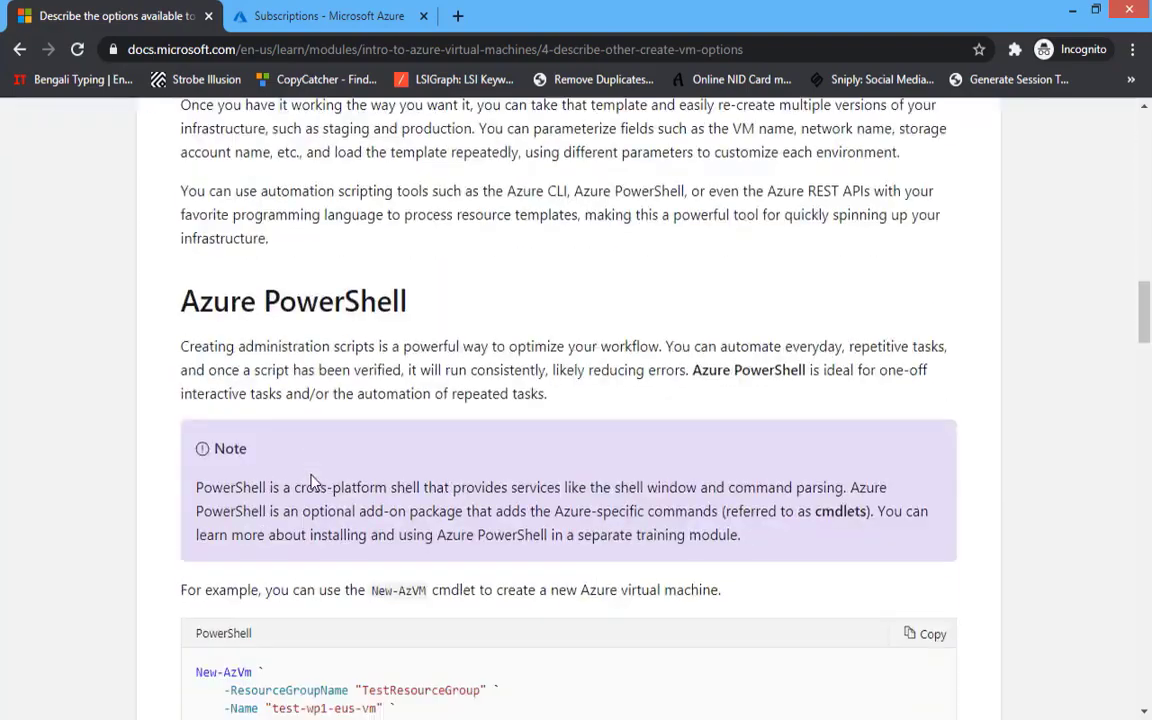
scroll(312, 488, "down", 15)
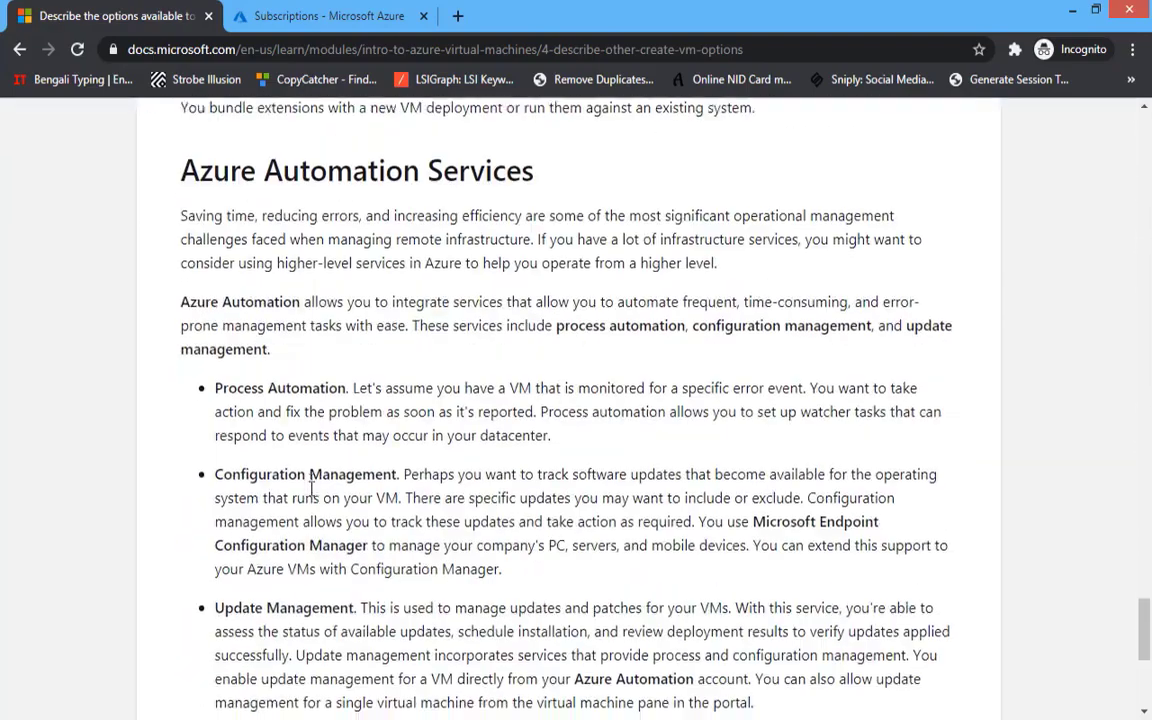
- Continue through the availability and backup units to the Knowledge check, Unit 7 of 8
left_click(252, 484)
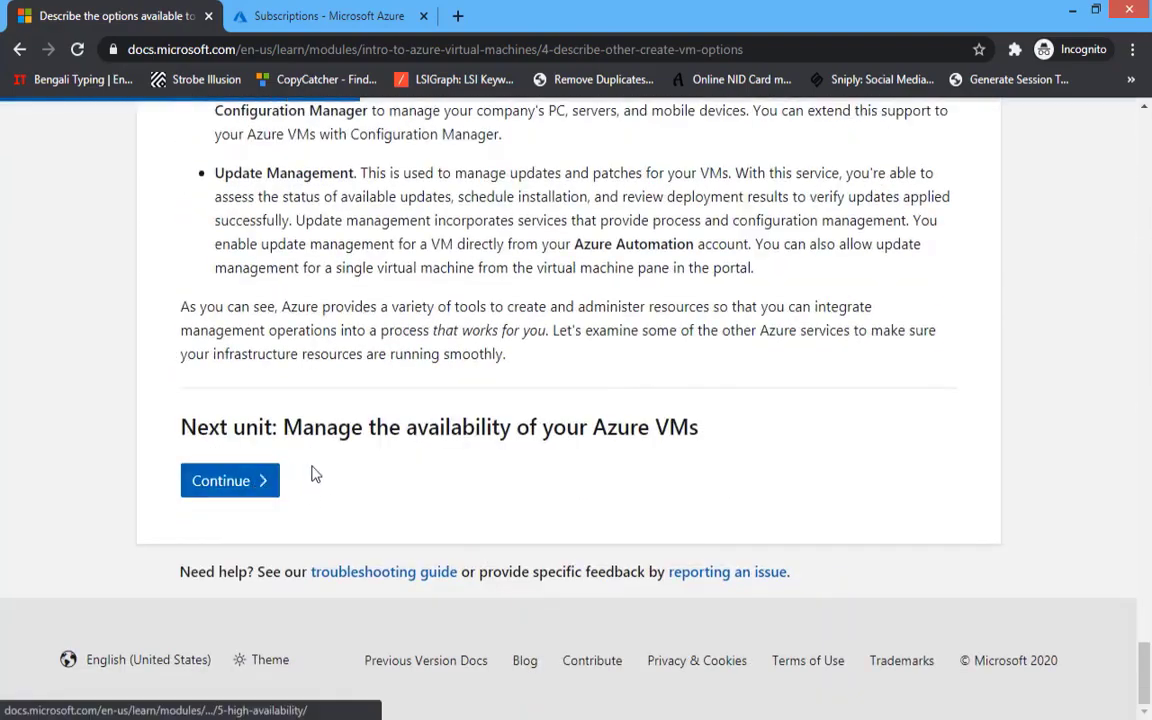
scroll(326, 470, "down", 7)
scroll(324, 472, "down", 20)
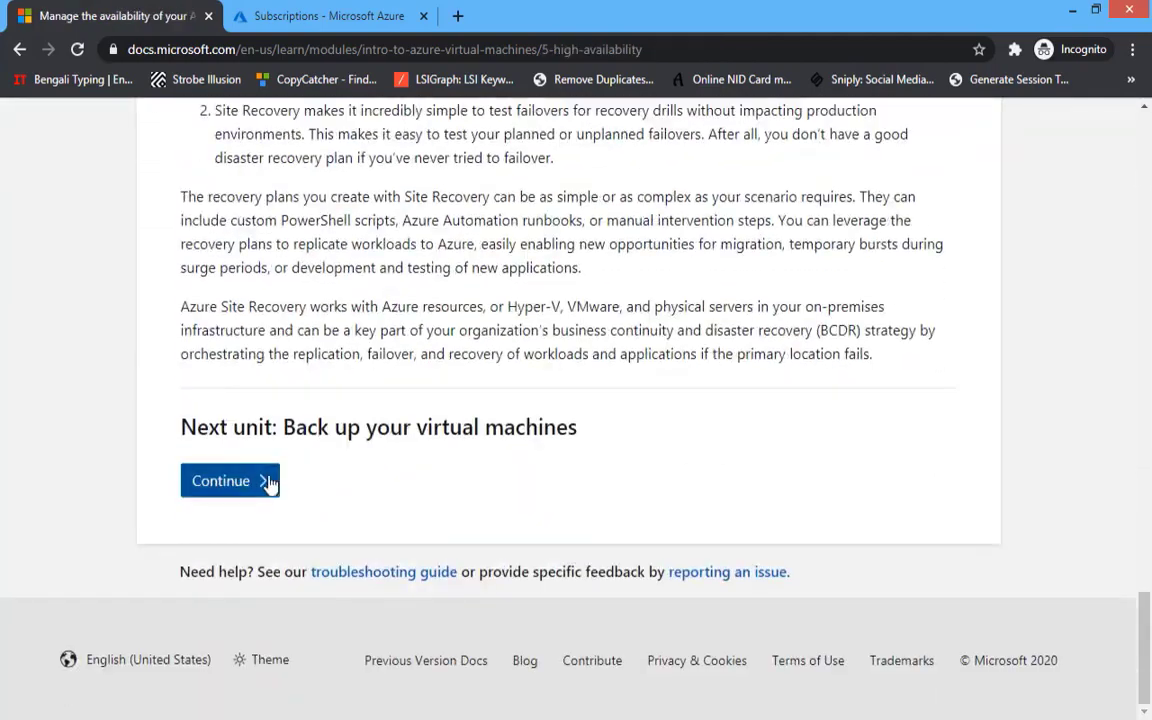
left_click(270, 483)
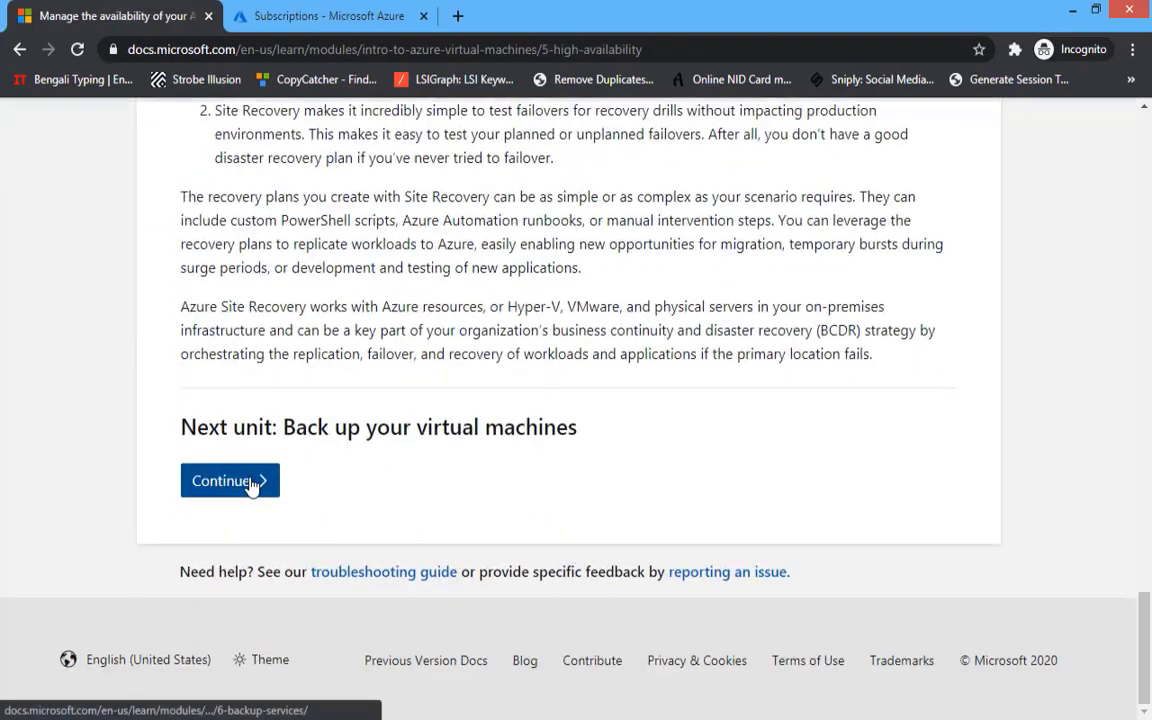
scroll(370, 484, "down", 6)
scroll(370, 484, "down", 10)
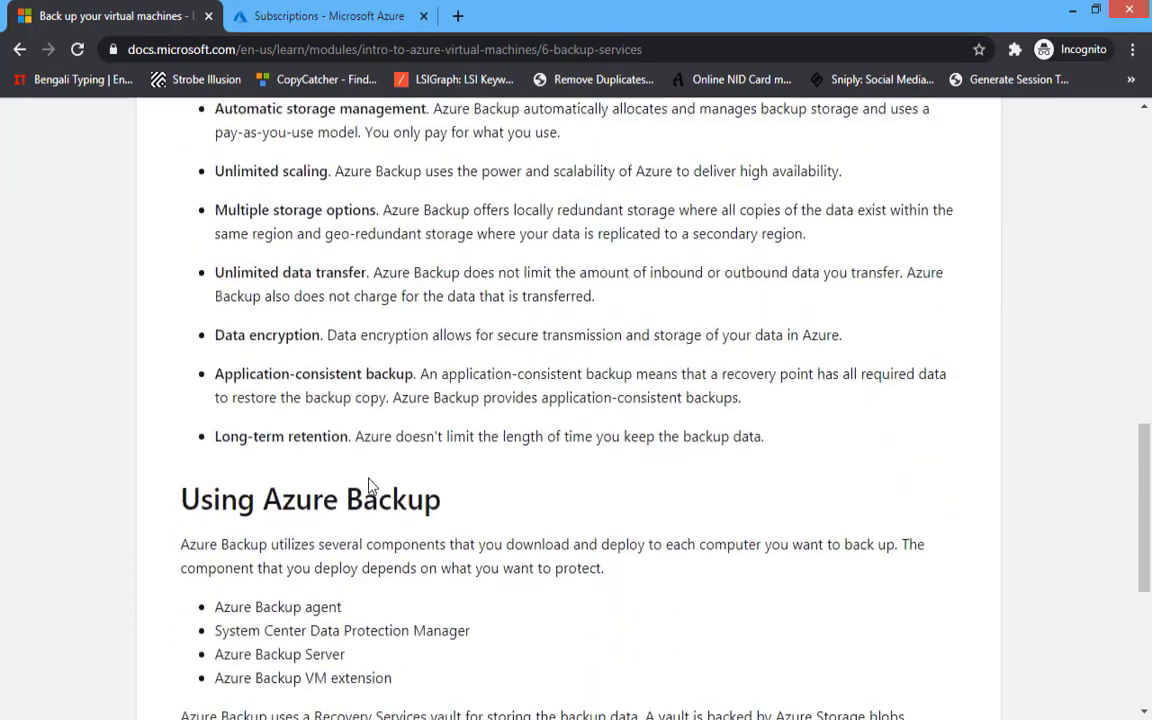
left_click(399, 483)
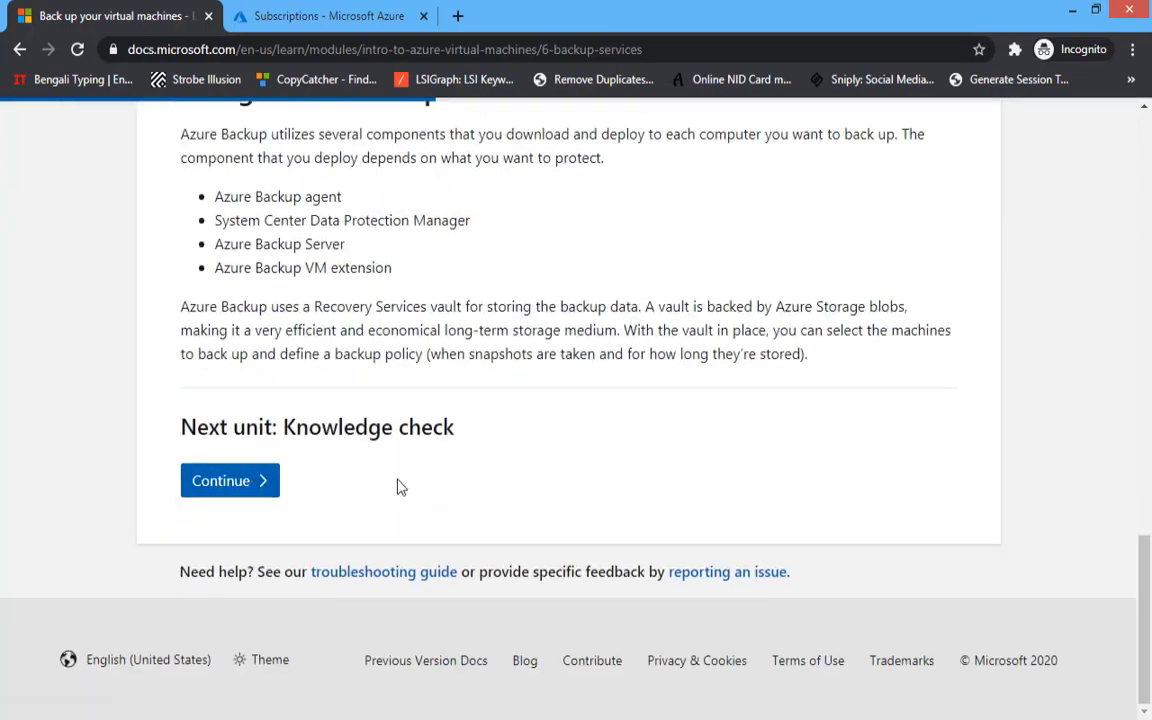
scroll(394, 482, "down", 1)
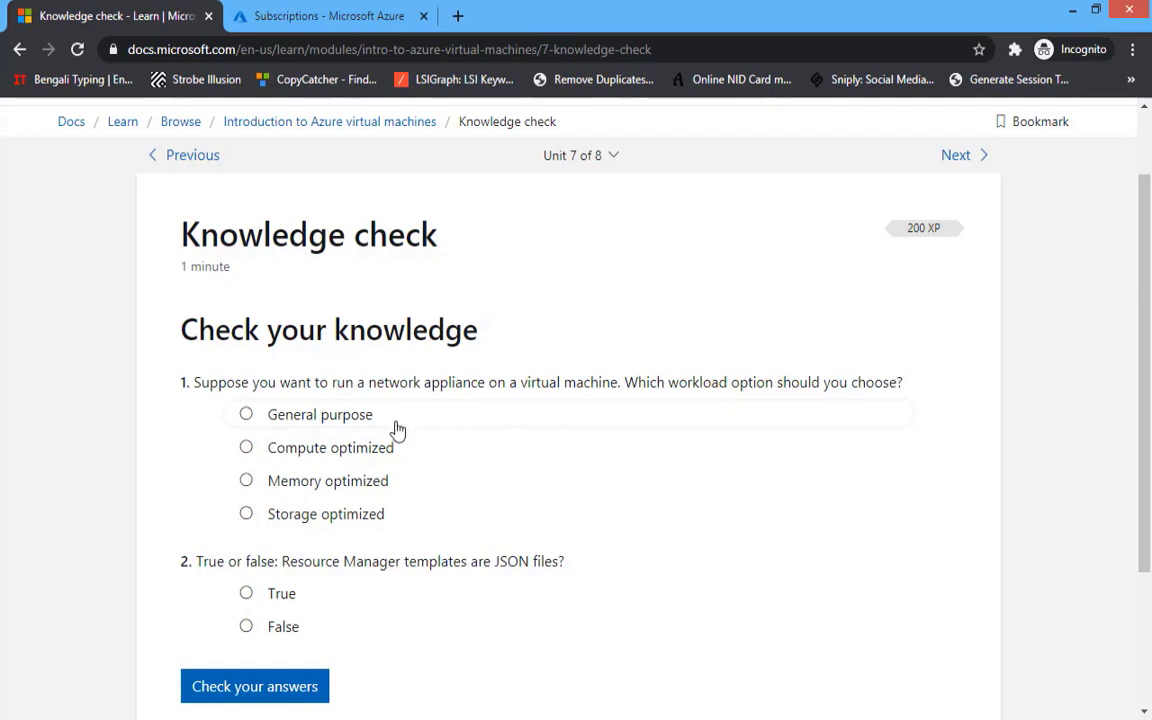
- Answer the knowledge check with Compute optimized and True, and submit the answers
left_click(246, 450)
scroll(305, 492, "down", 1)
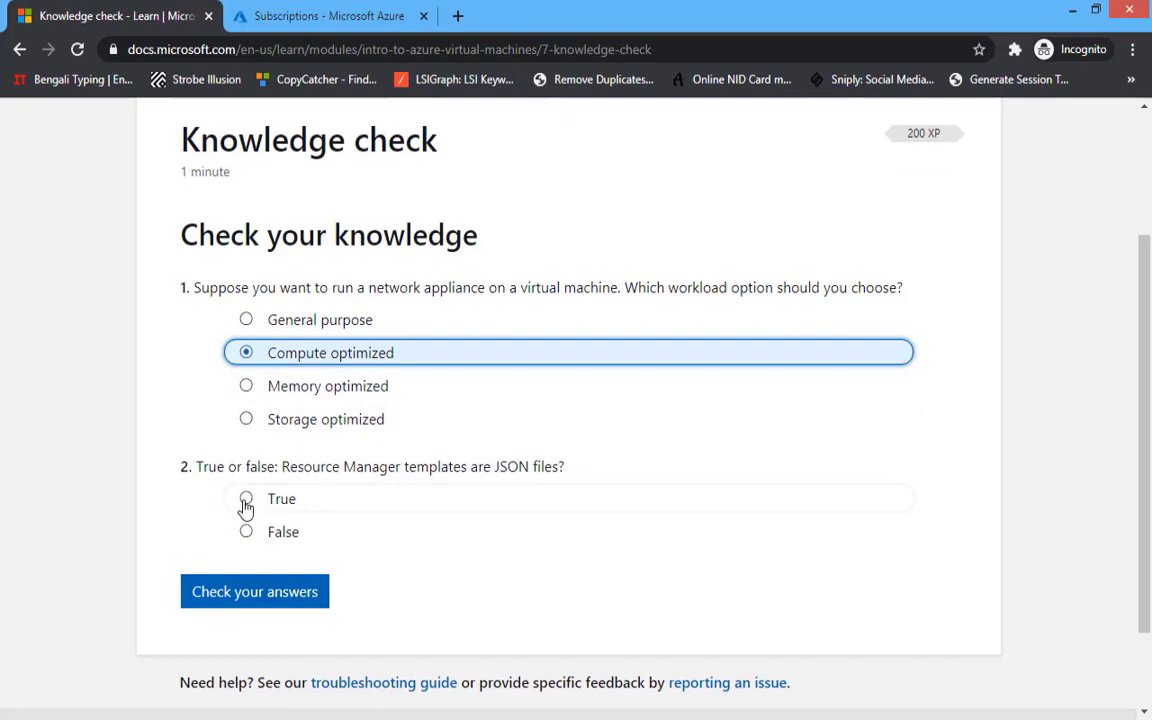
left_click(246, 501)
left_click(249, 592)
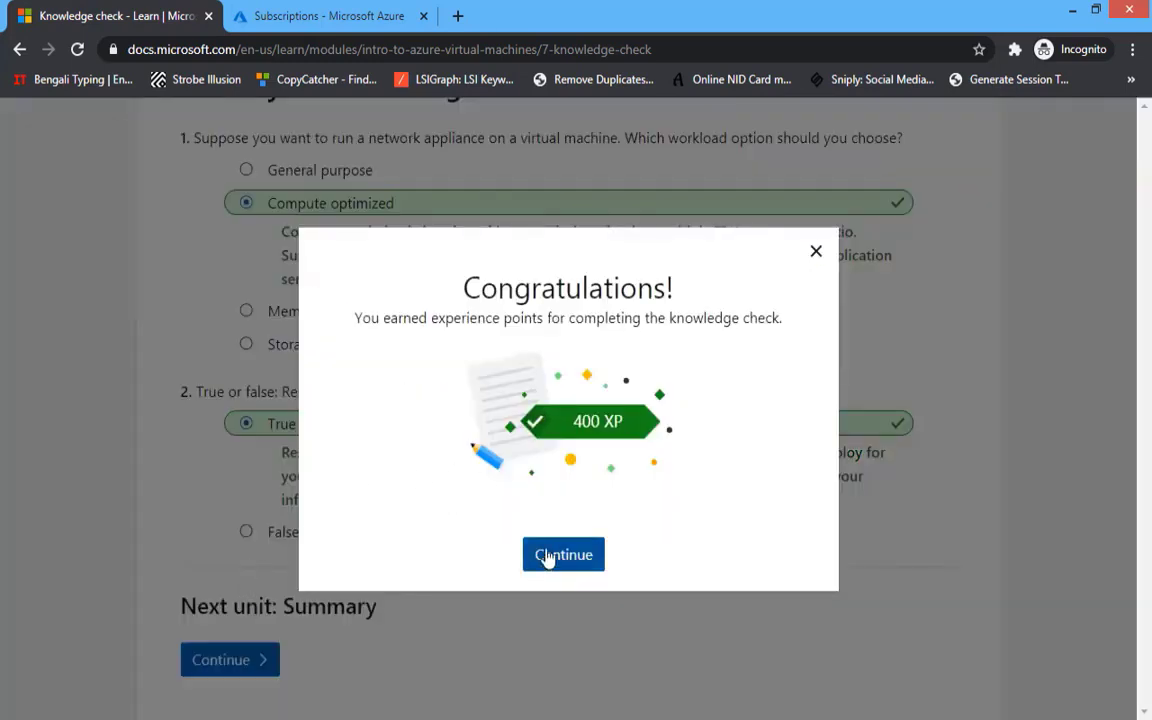
- Finish the module through the Summary unit and return to the portal's Subscriptions tab
left_click(548, 553)
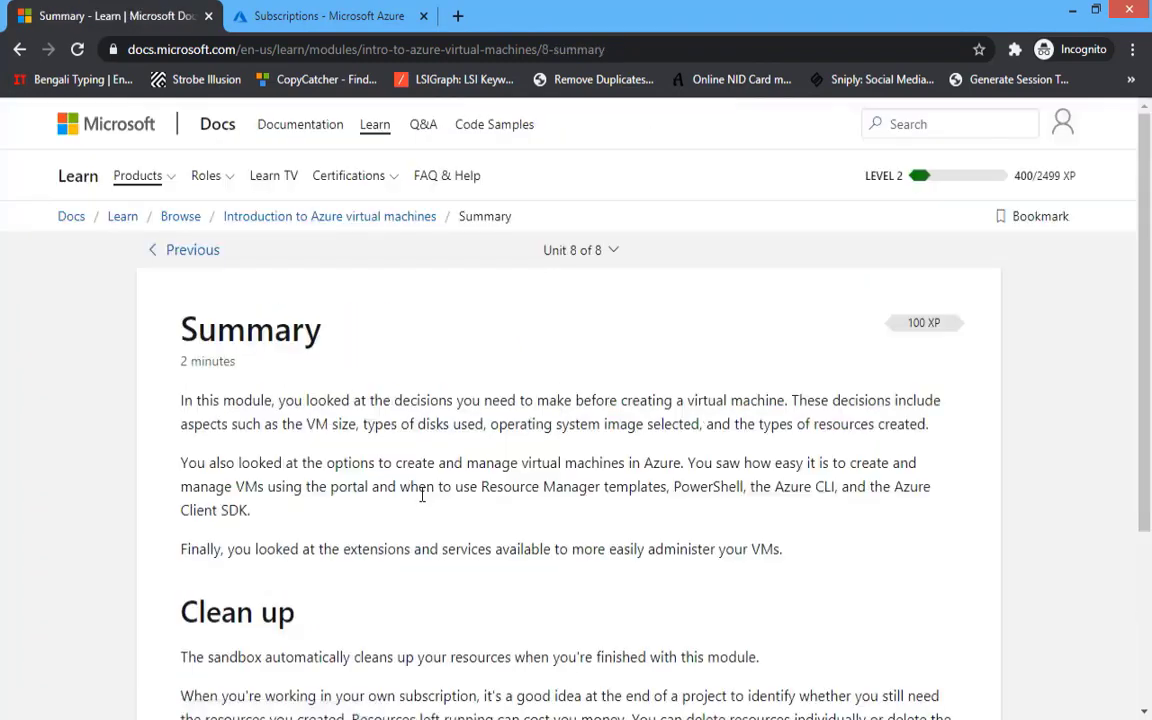
scroll(422, 498, "down", 4)
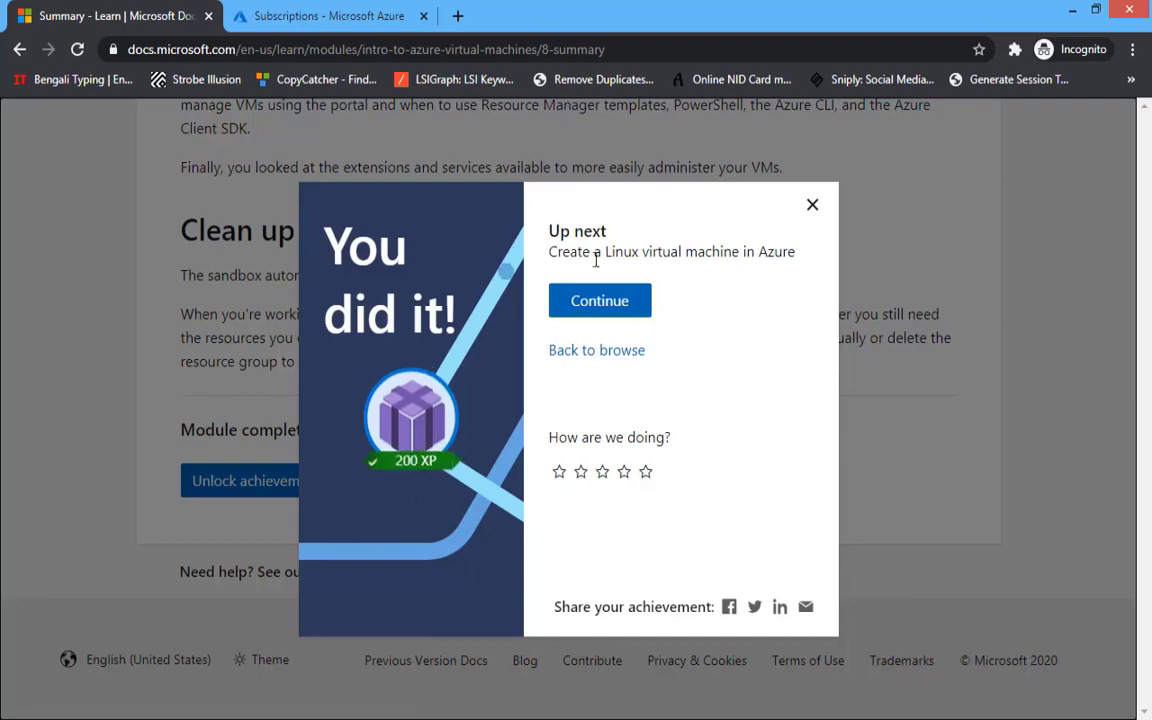
left_click(600, 301)
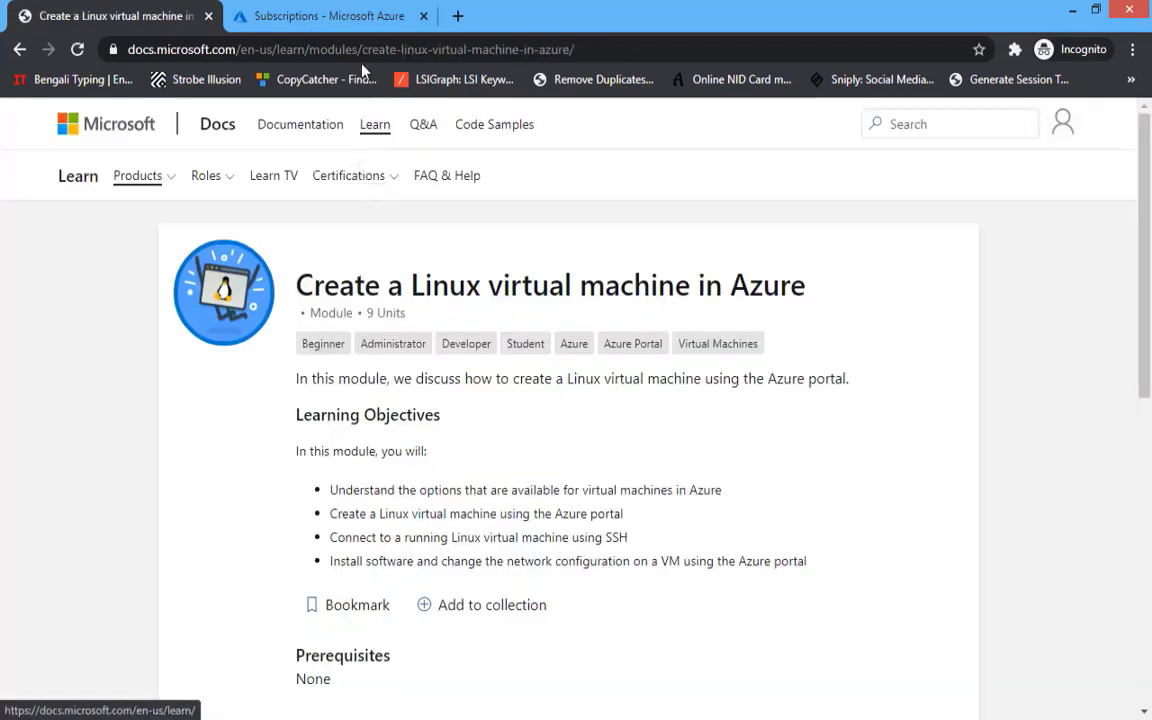
scroll(470, 447, "down", 4)
scroll(470, 447, "down", 3)
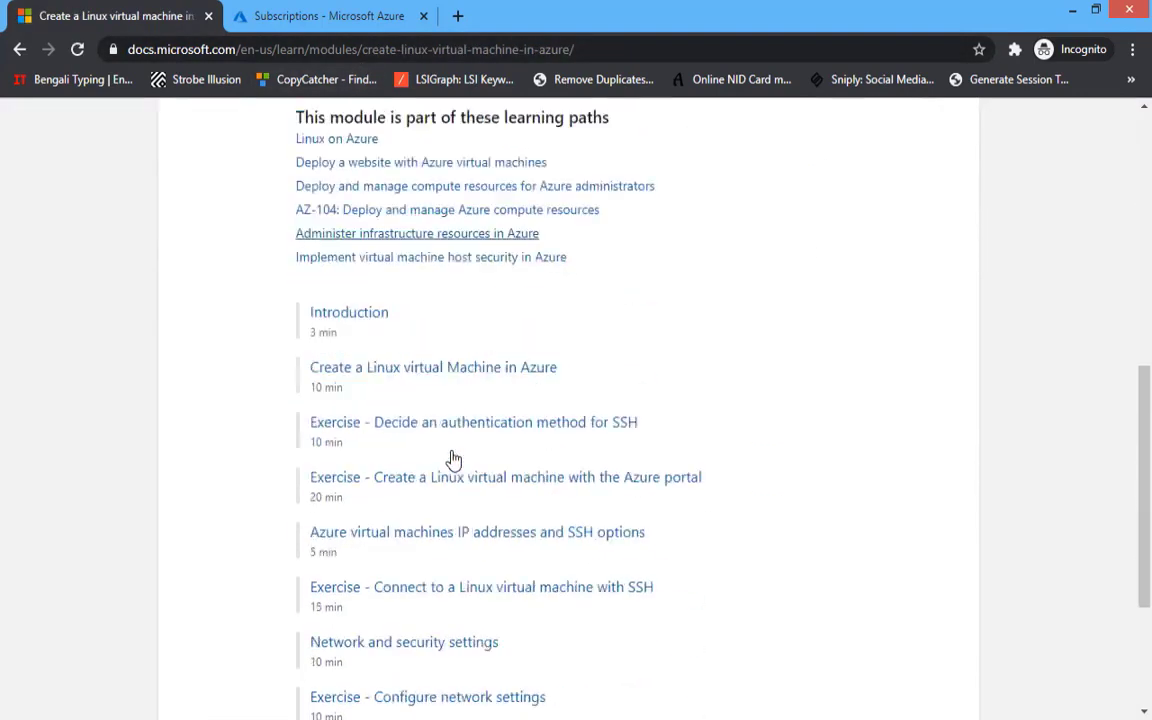
scroll(522, 417, "down", 3)
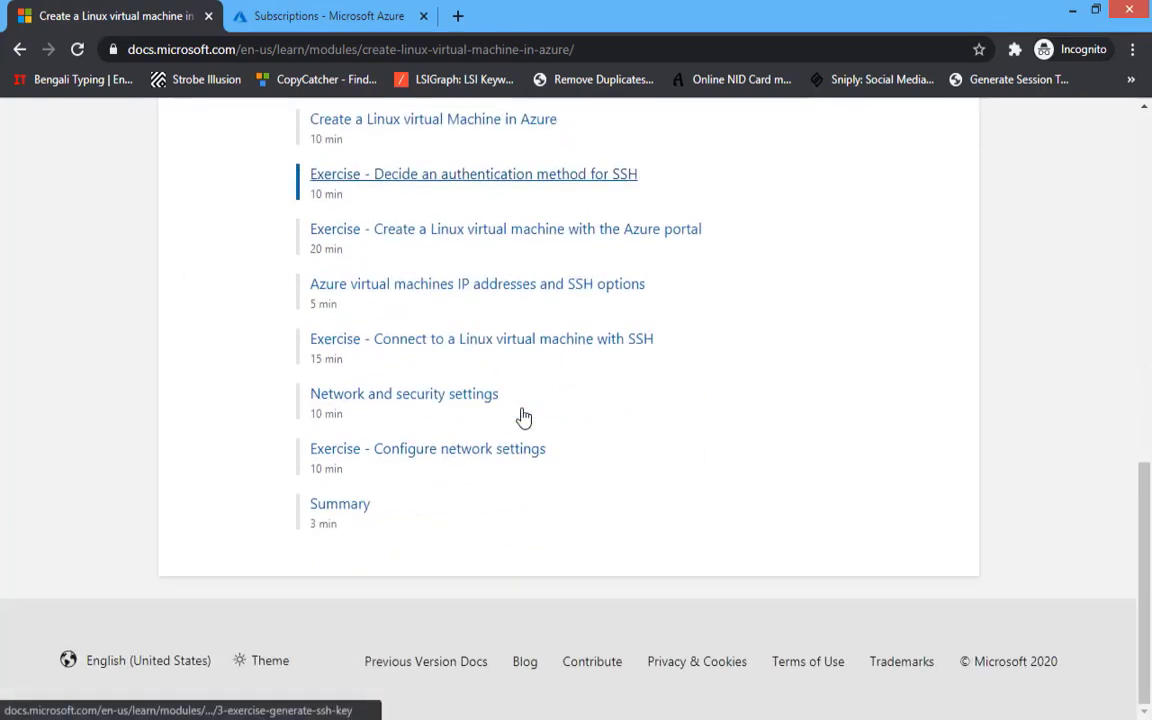
left_click(325, 12)
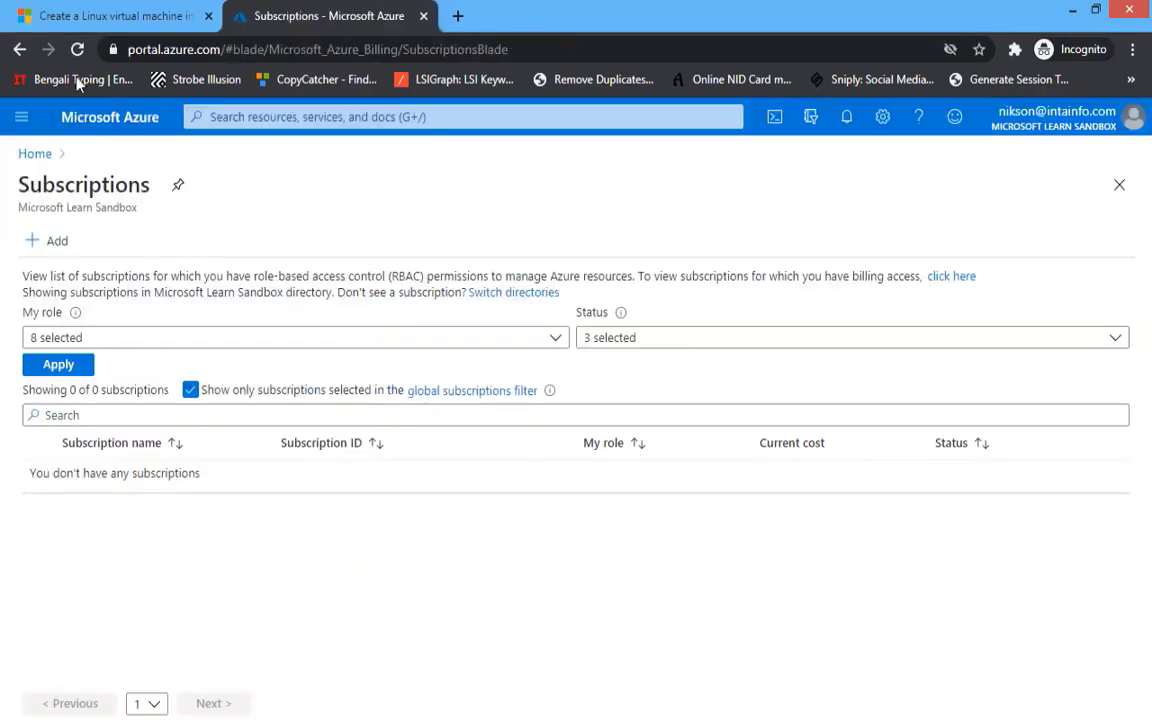
- From the portal Home, use Create a resource to start a Windows Server 2016 Datacenter VM
left_click(77, 49)
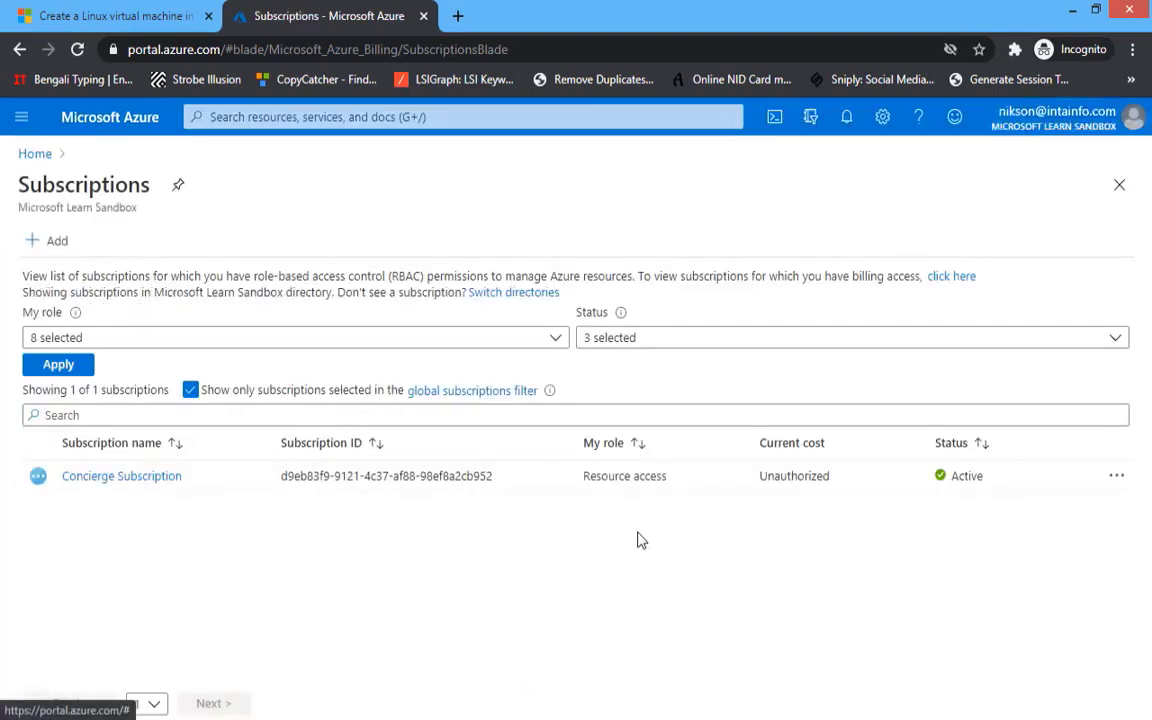
left_click(35, 156)
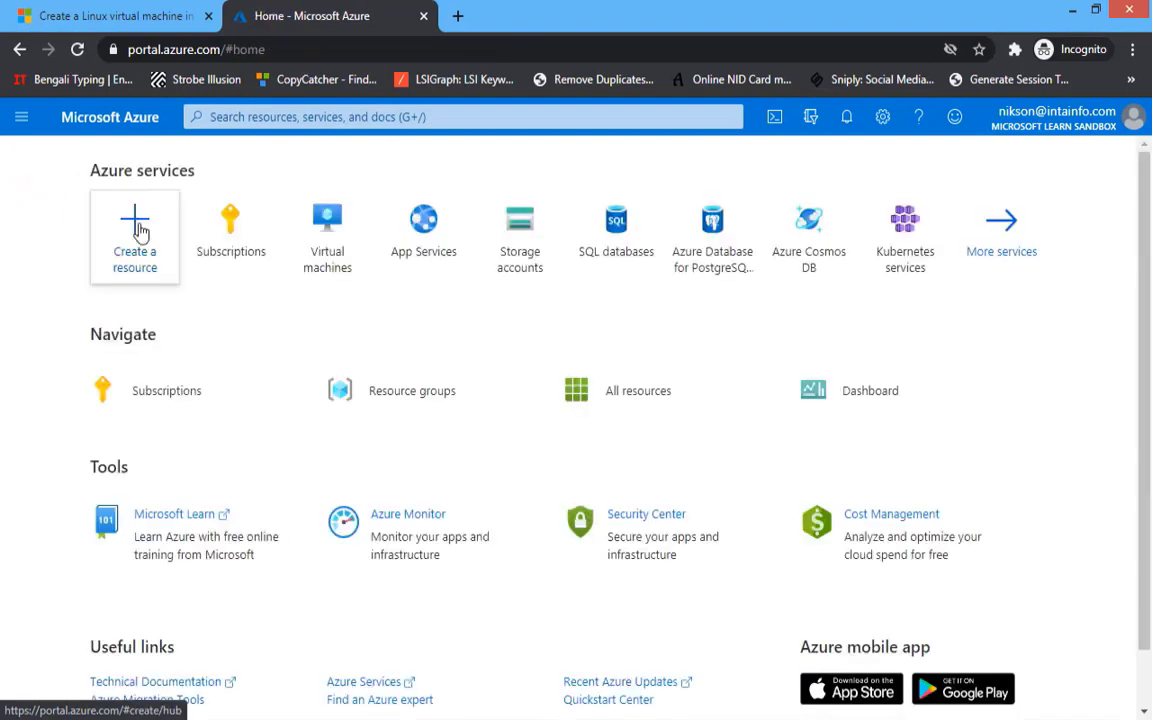
left_click(140, 229)
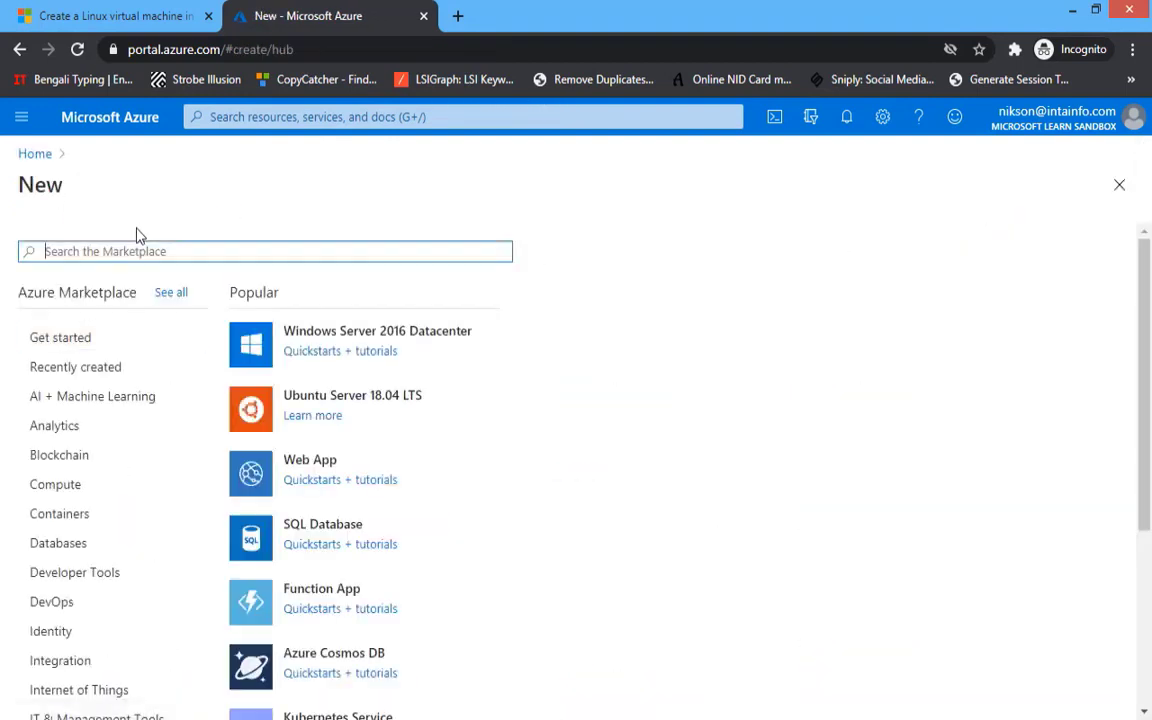
left_click(305, 338)
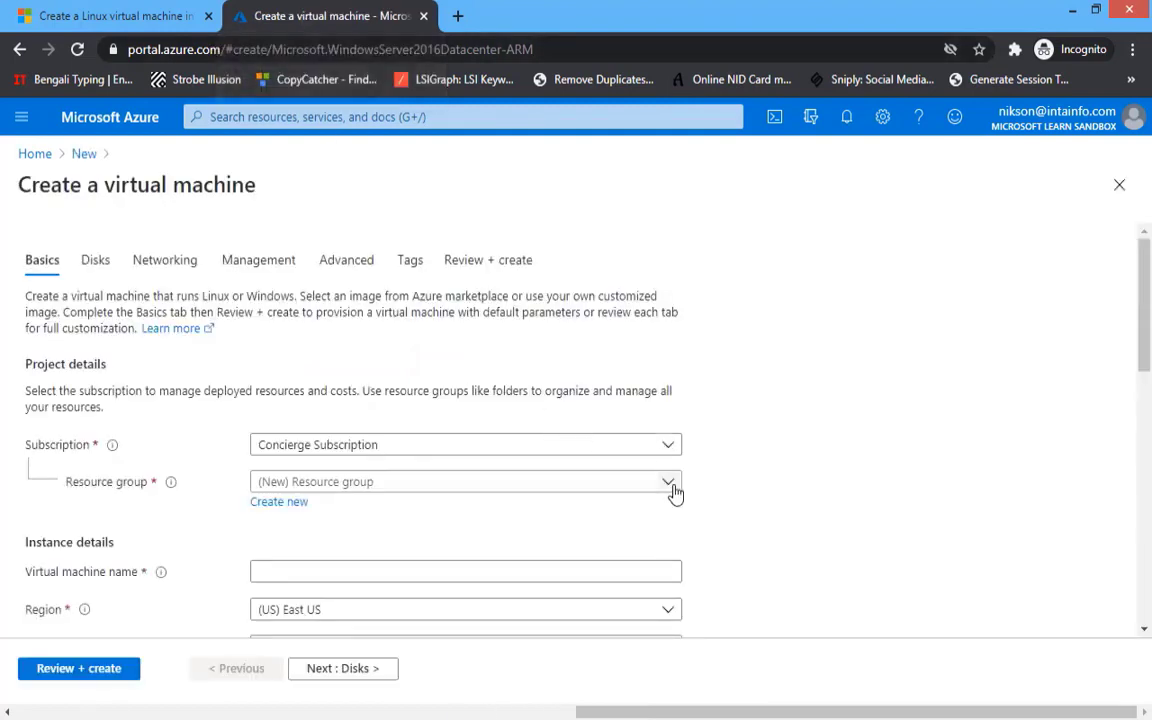
- Choose the sandbox's learn resource group and enter the virtual machine name
left_click(675, 492)
left_click(458, 550)
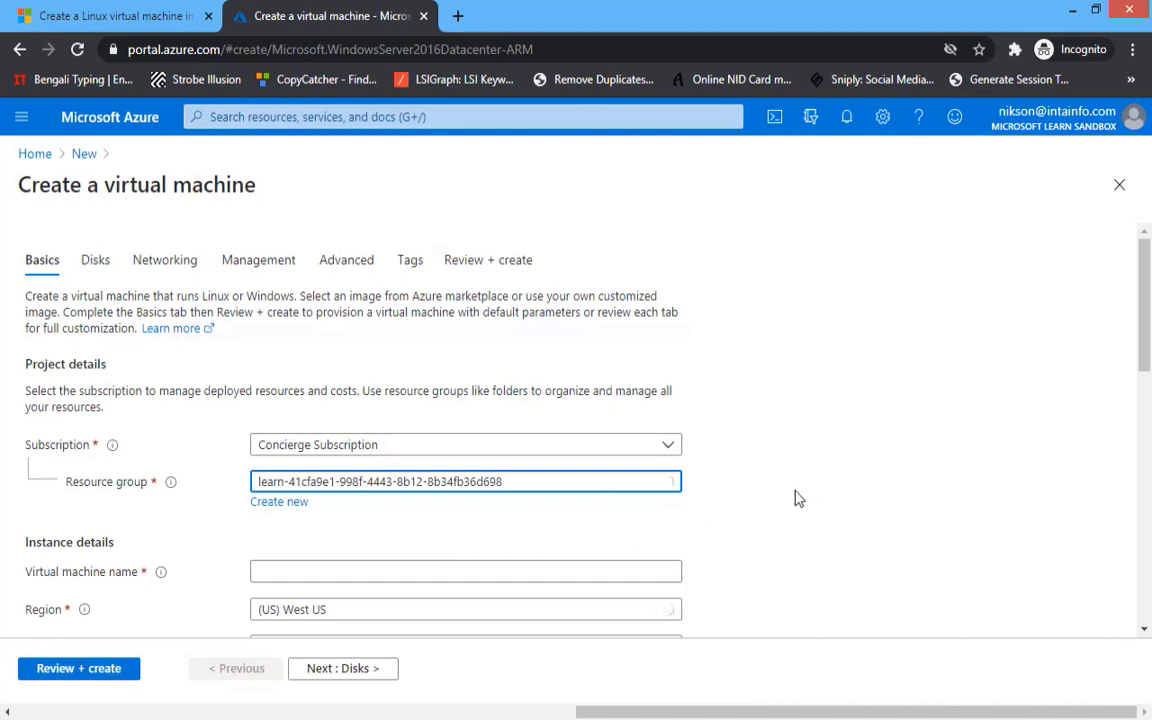
scroll(799, 498, "down", 2)
left_click(328, 376)
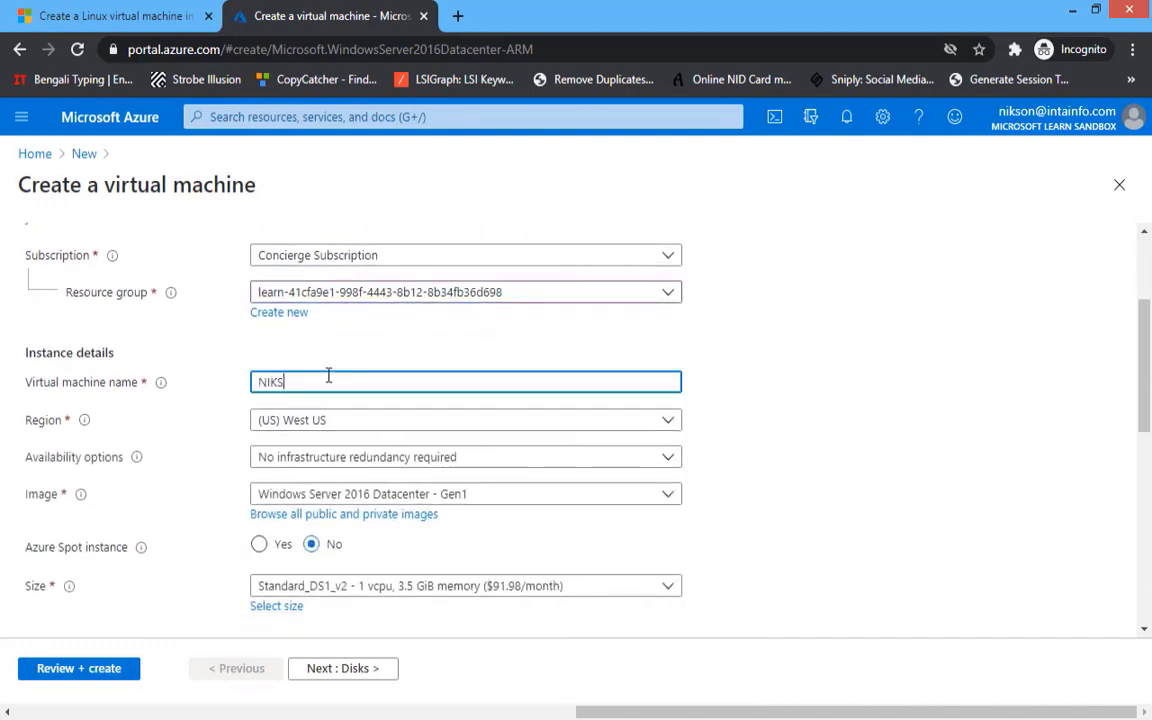
type("NIKSOV")
- Keep Windows Server 2016 Datacenter as the image and Standard_DS1_v2 as the size
scroll(292, 428, "down", 1)
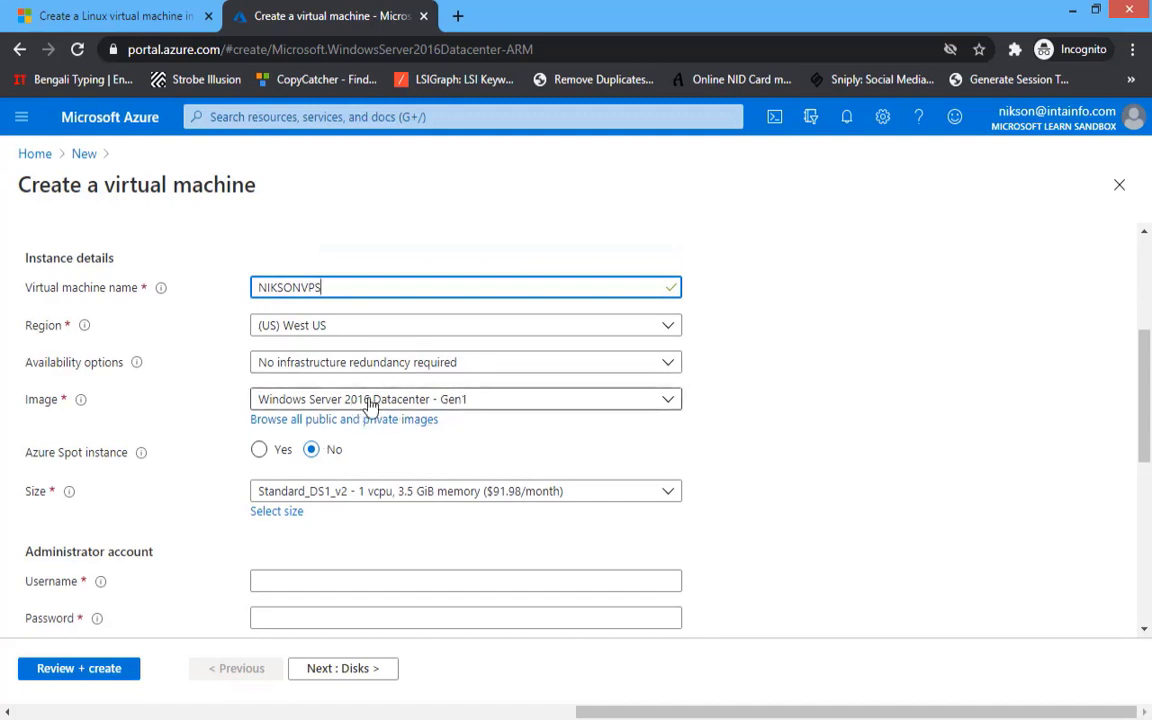
left_click(366, 400)
scroll(510, 488, "down", 2)
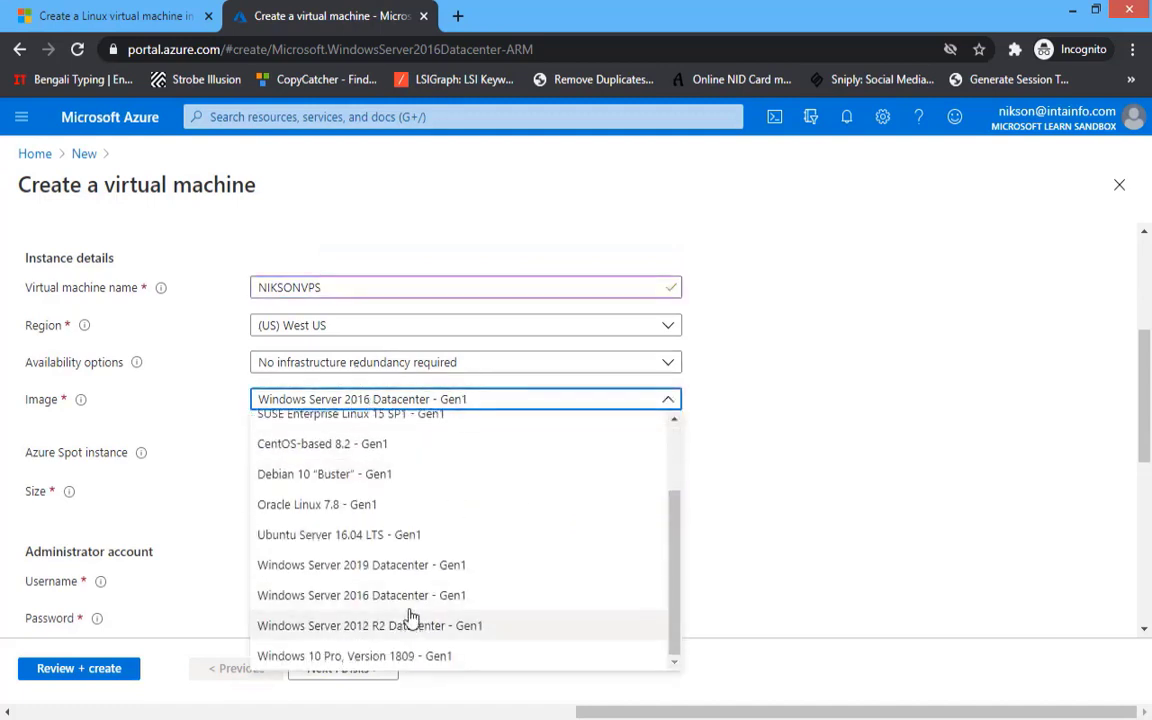
left_click(782, 476)
scroll(648, 470, "down", 1)
scroll(648, 470, "down", 2)
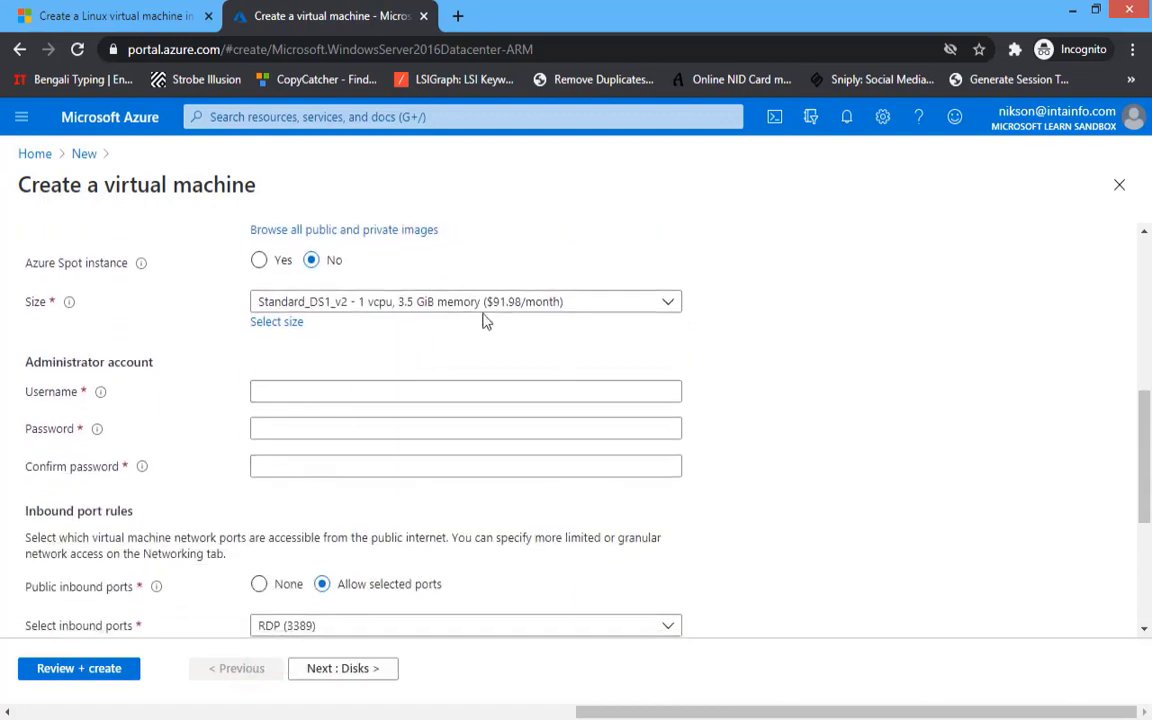
left_click(530, 305)
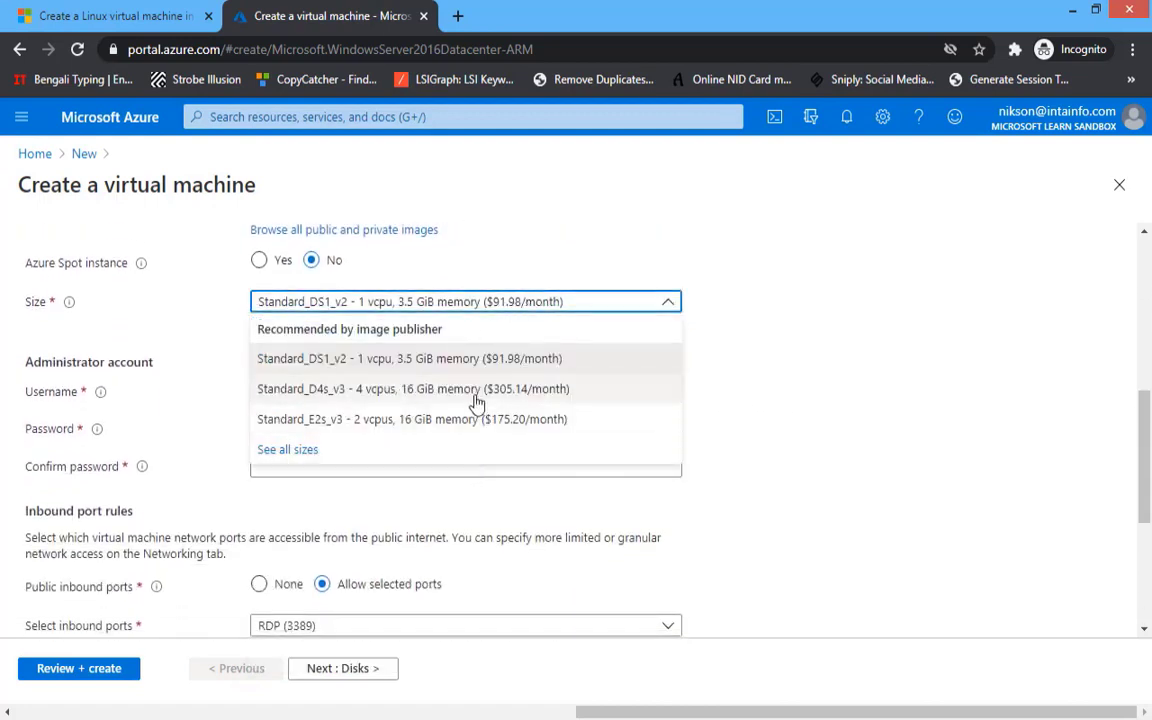
left_click(712, 352)
scroll(583, 420, "down", 2)
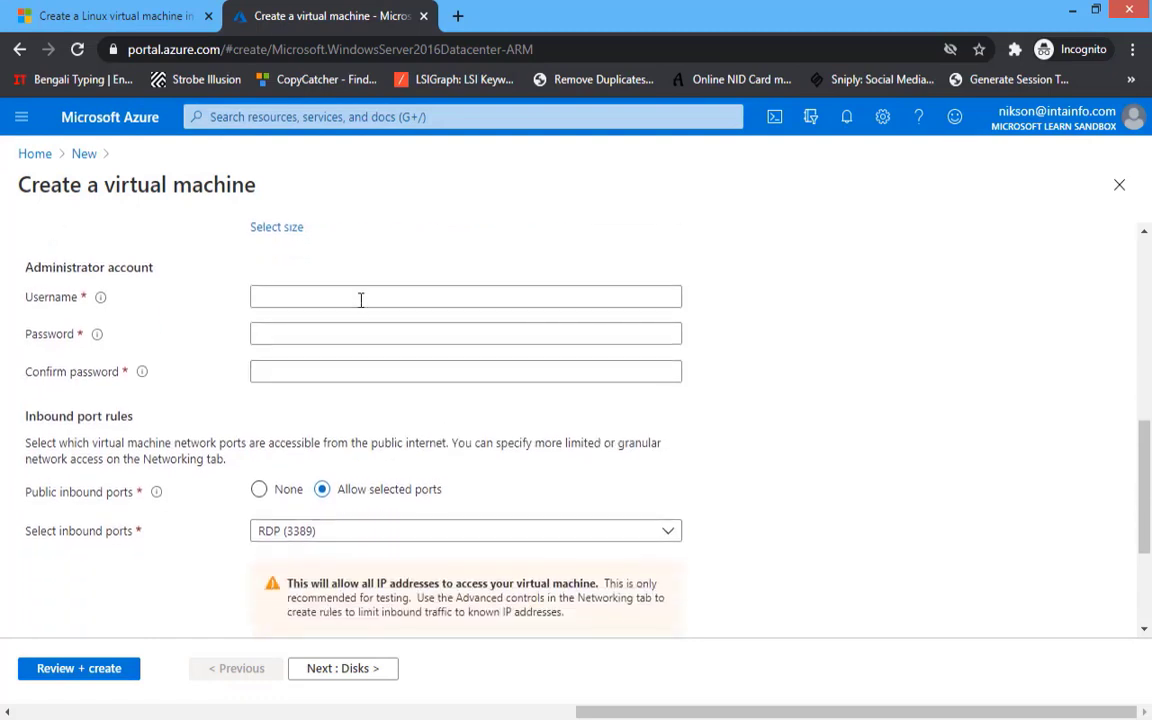
- Enter the administrator username, then type a password and a matching confirmation
left_click(361, 298)
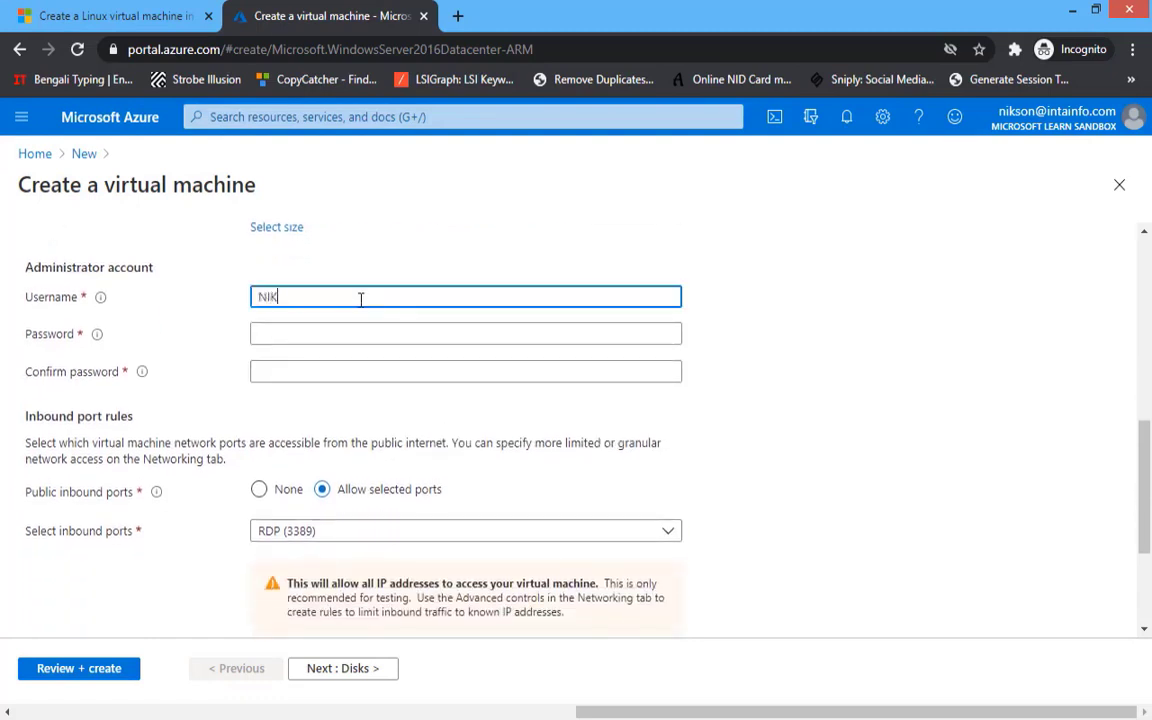
type("NIKSON")
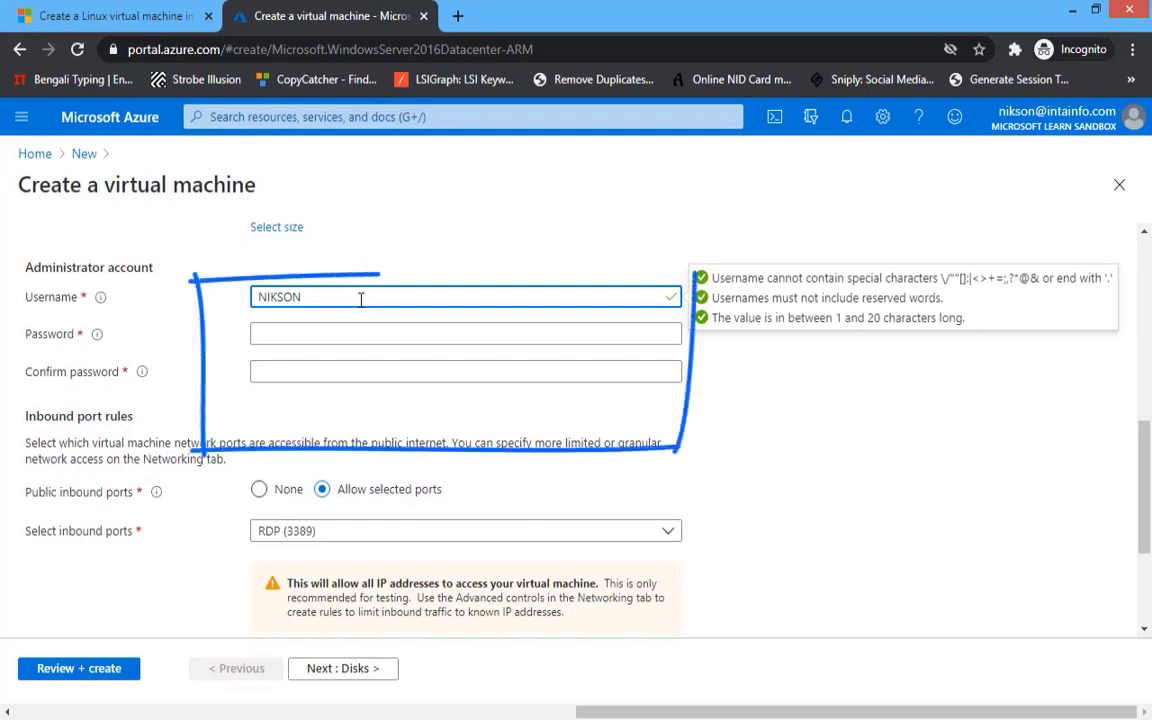
left_click(349, 326)
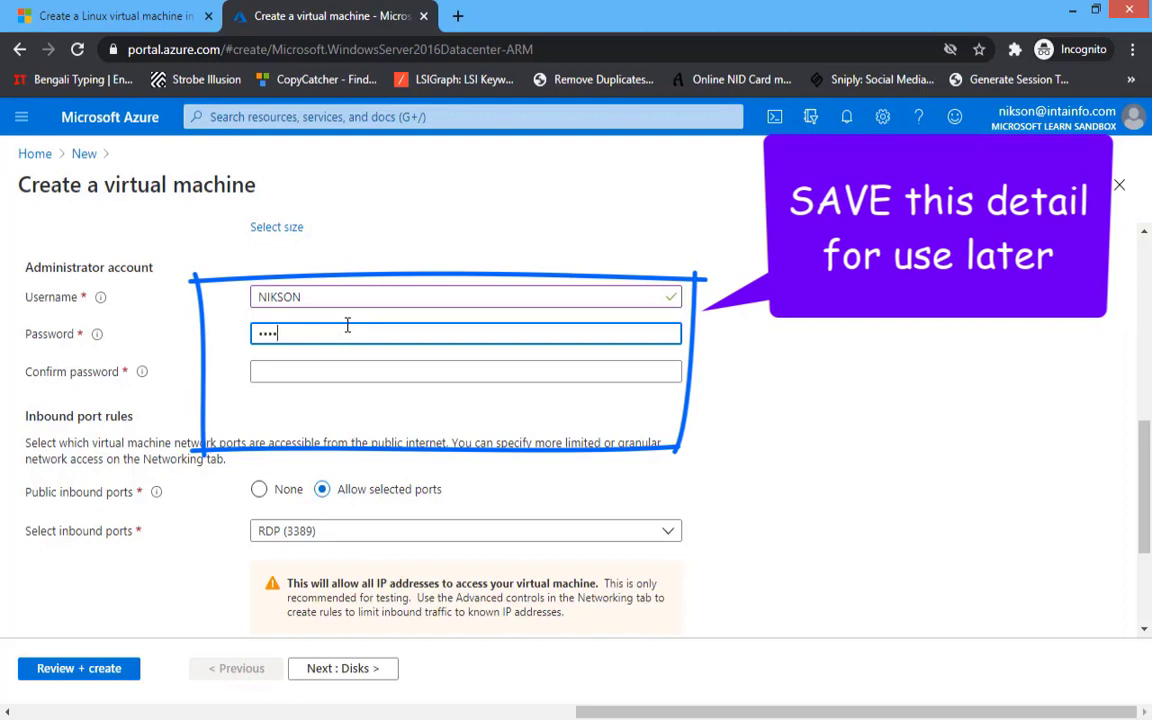
type("a")
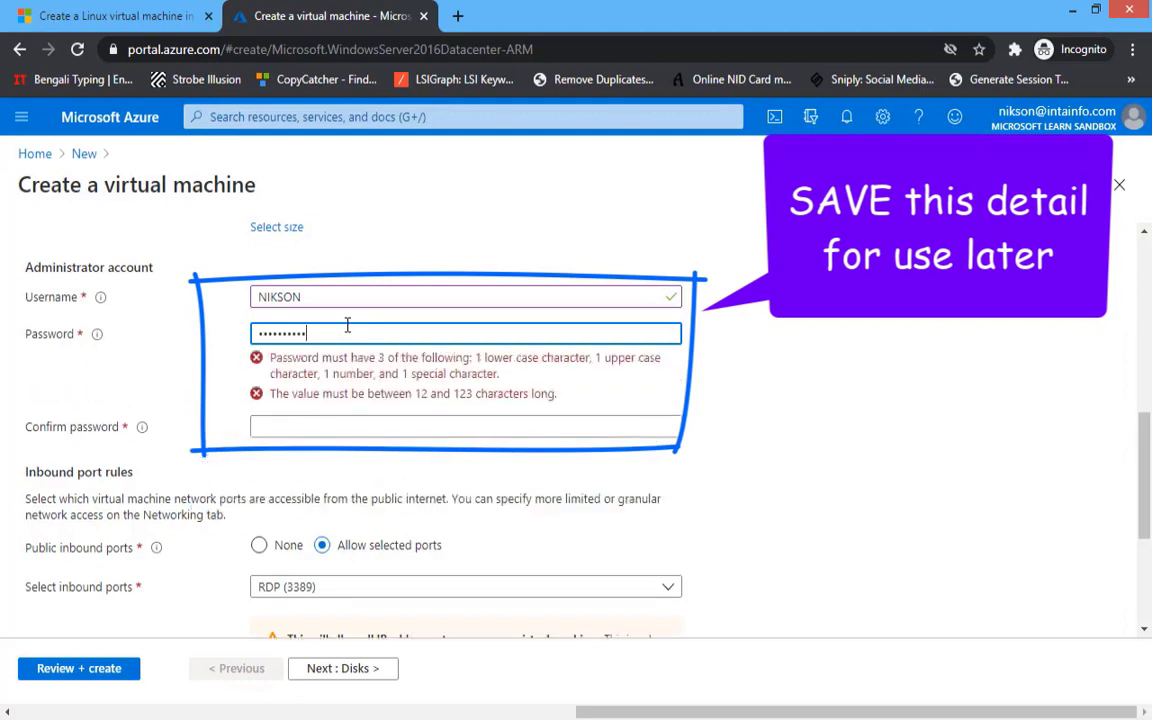
type("123")
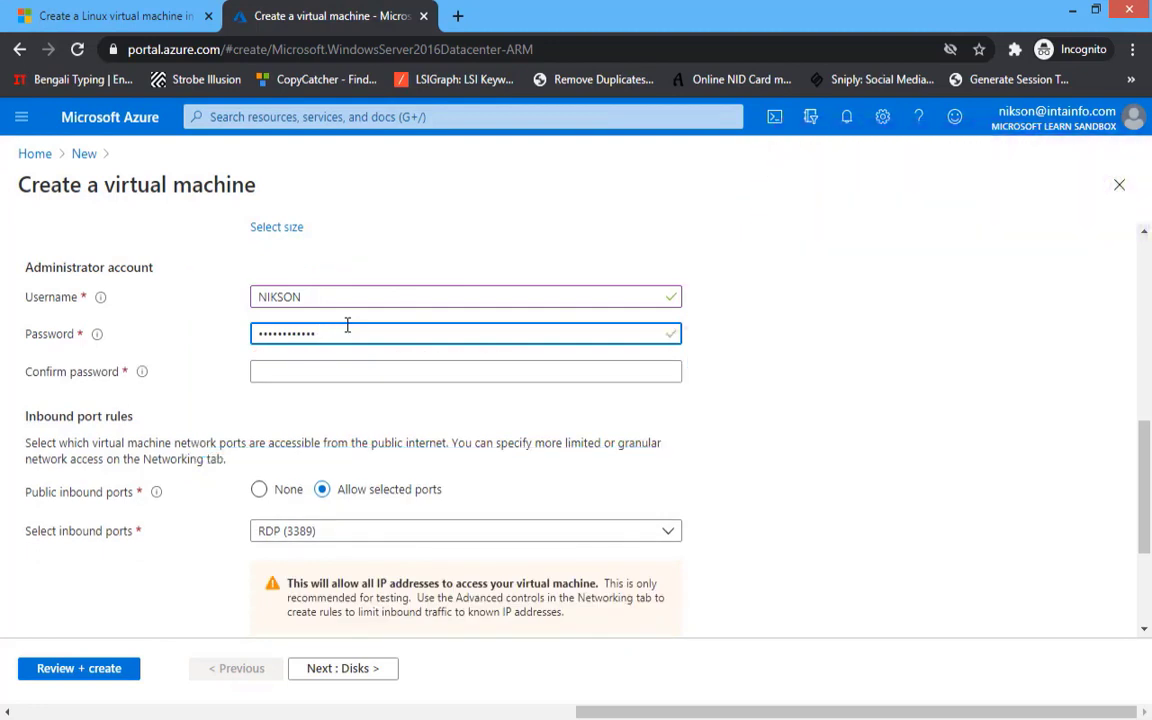
key("ctrl+a")
key("BackSpace")
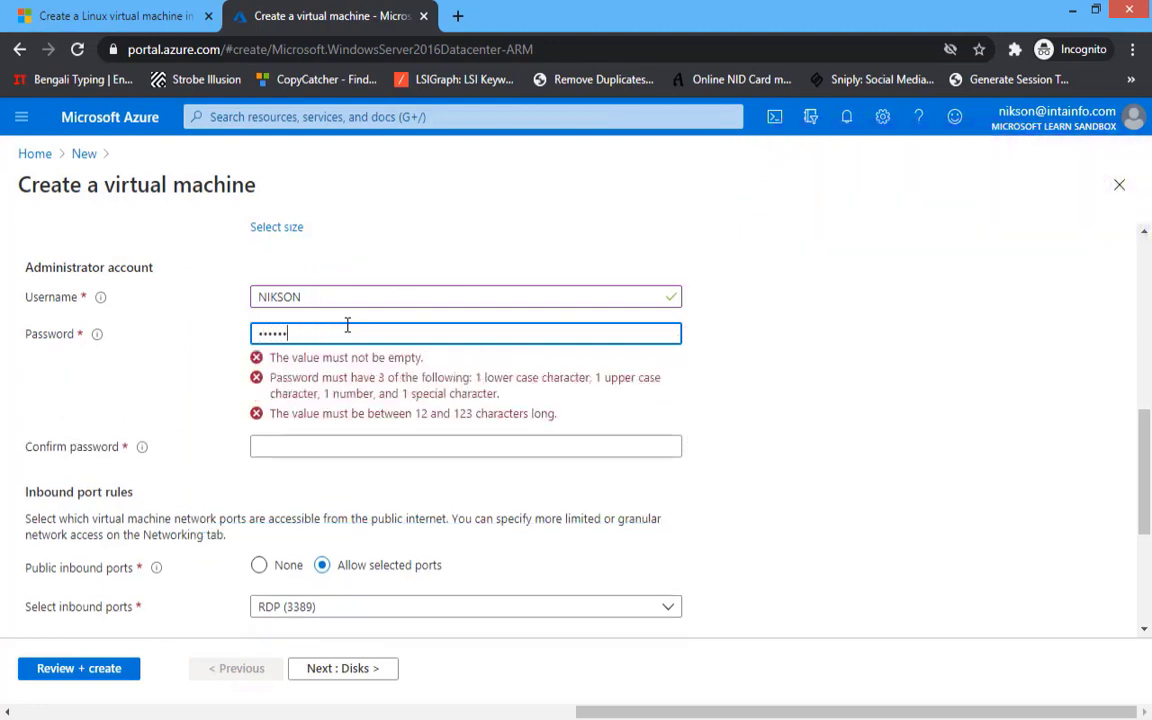
type("a")
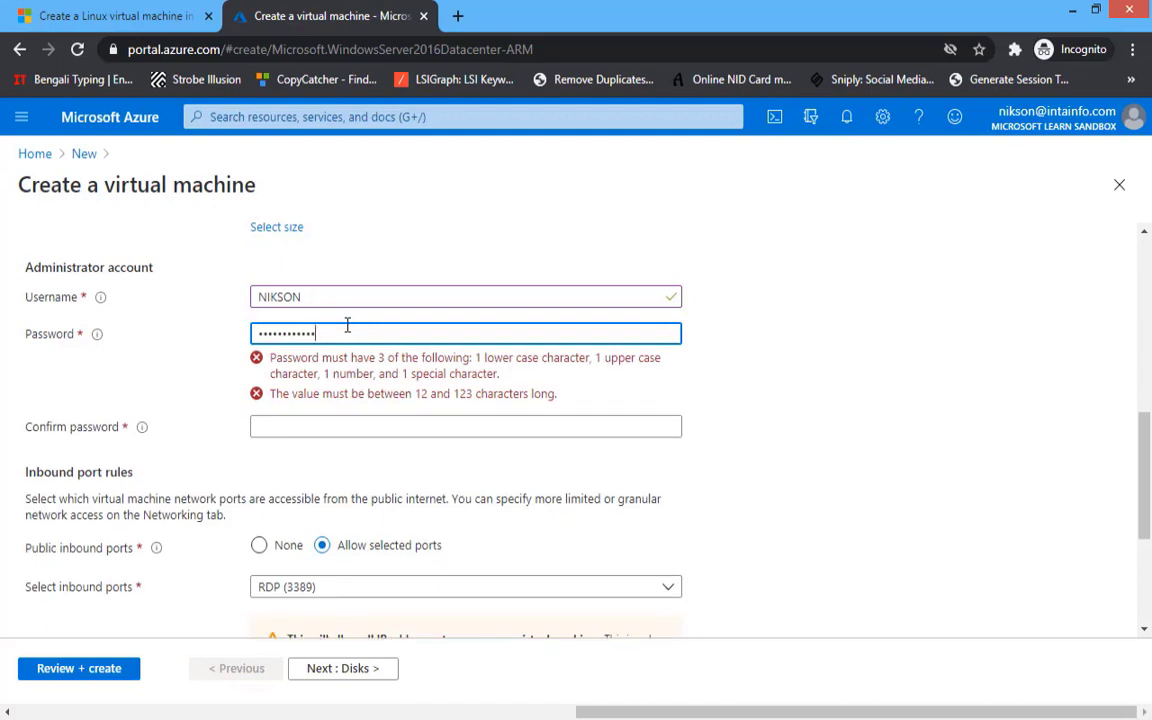
left_click(329, 368)
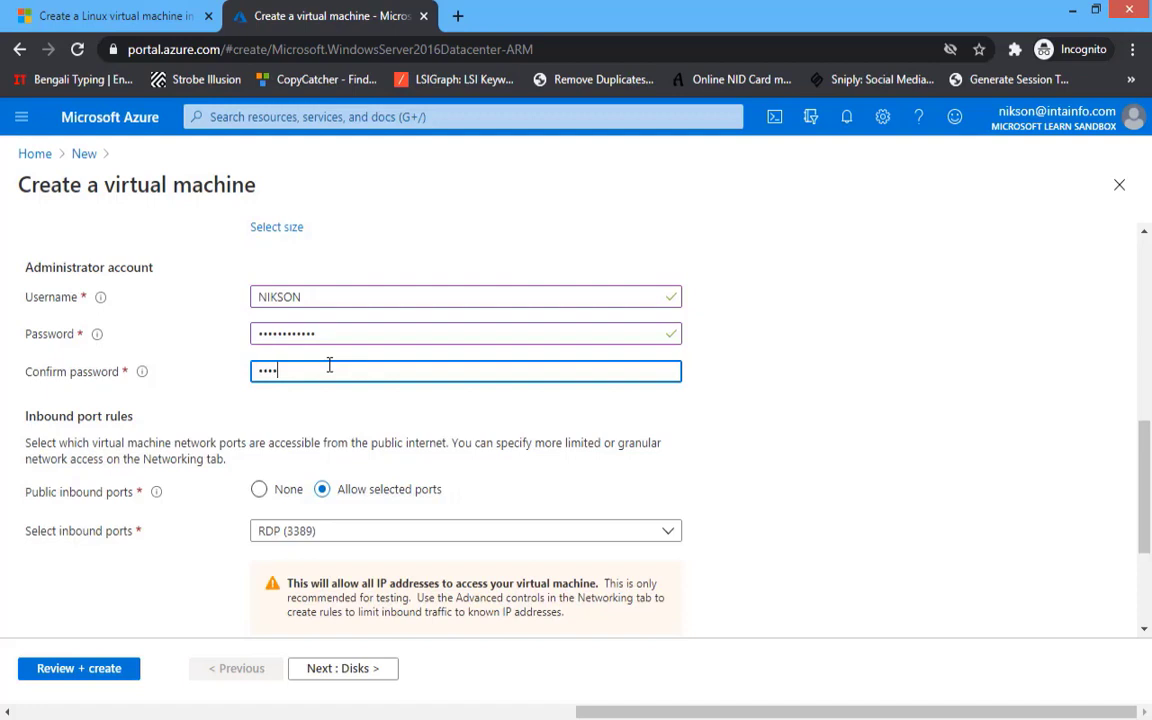
type("a")
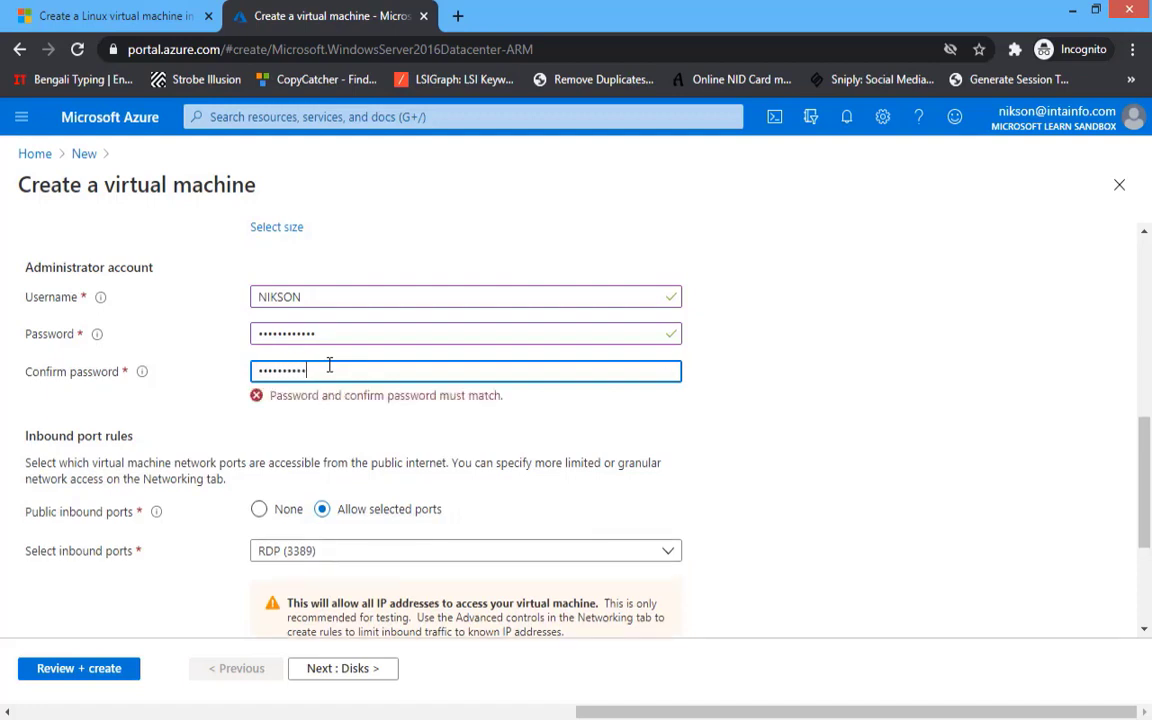
scroll(319, 381, "down", 3)
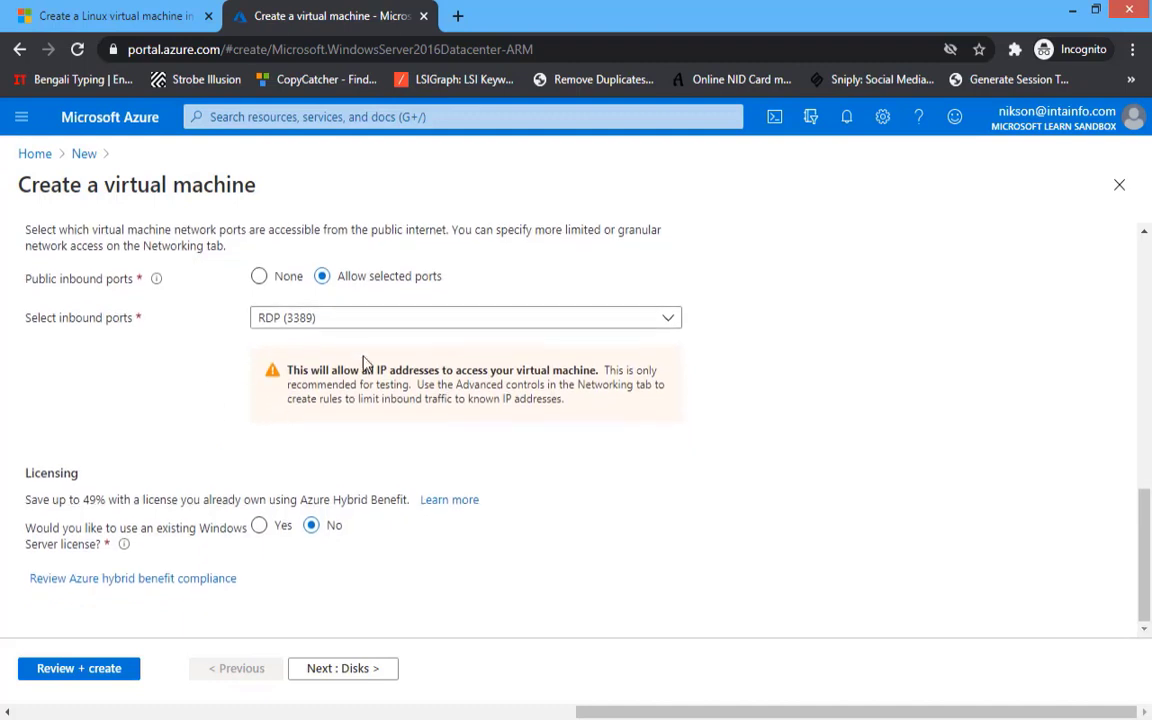
- Review the VM settings until validation passes, then create and deploy the VM
left_click(97, 668)
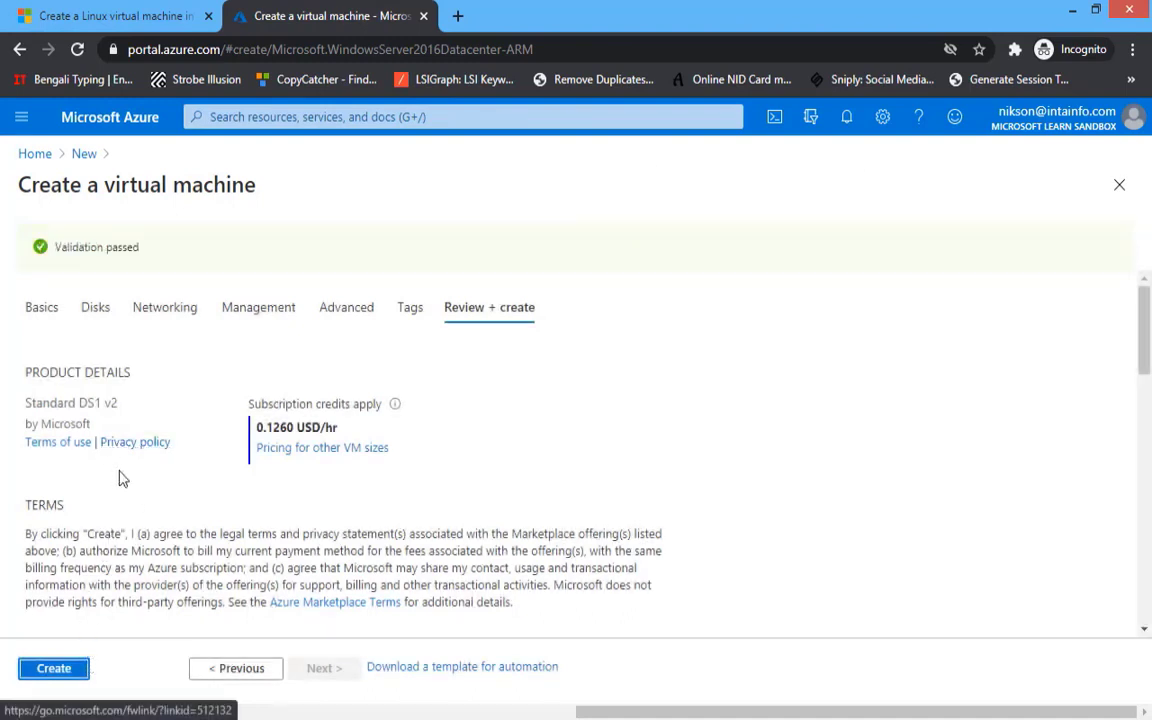
left_click(55, 669)
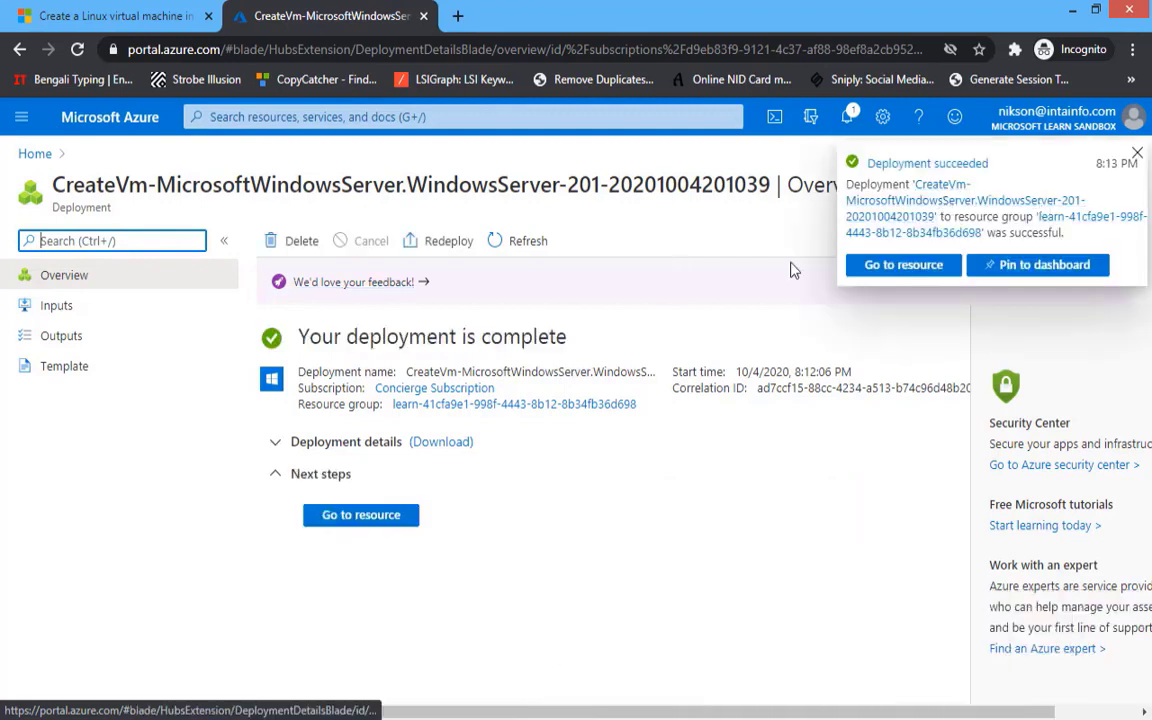
- Open the NIKSONVPS VM and download its RDP file, NIKSONVPS.rdp, for port 3389
left_click(330, 518)
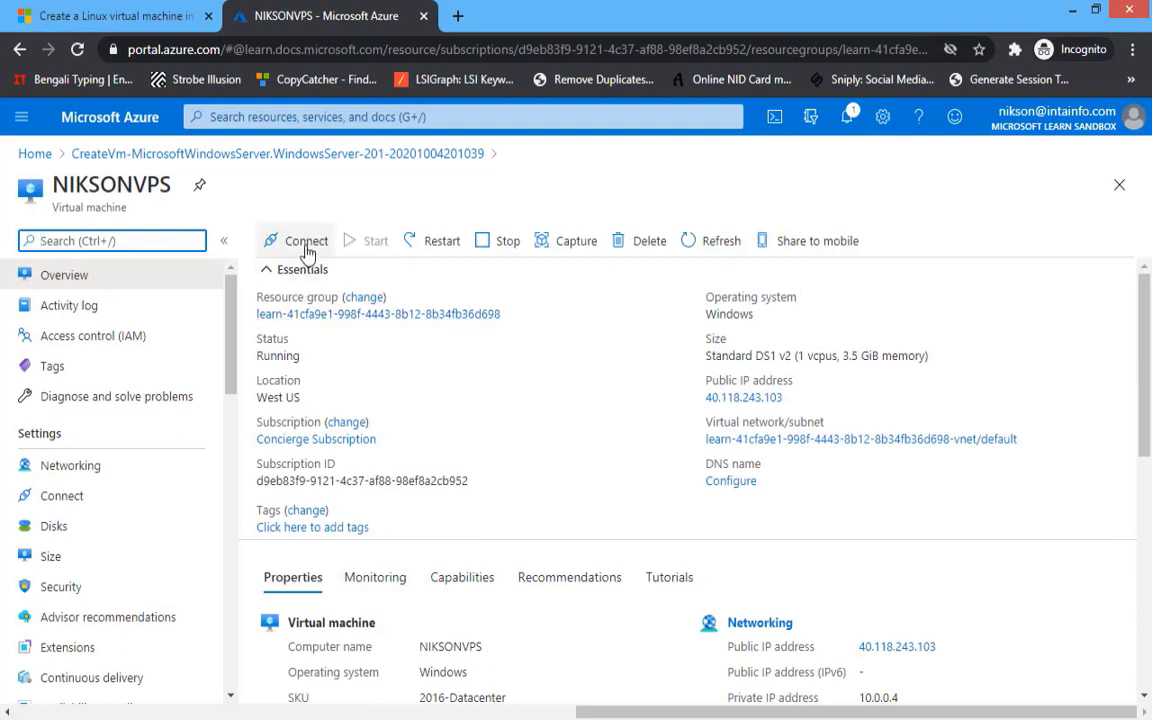
left_click(306, 244)
left_click(284, 268)
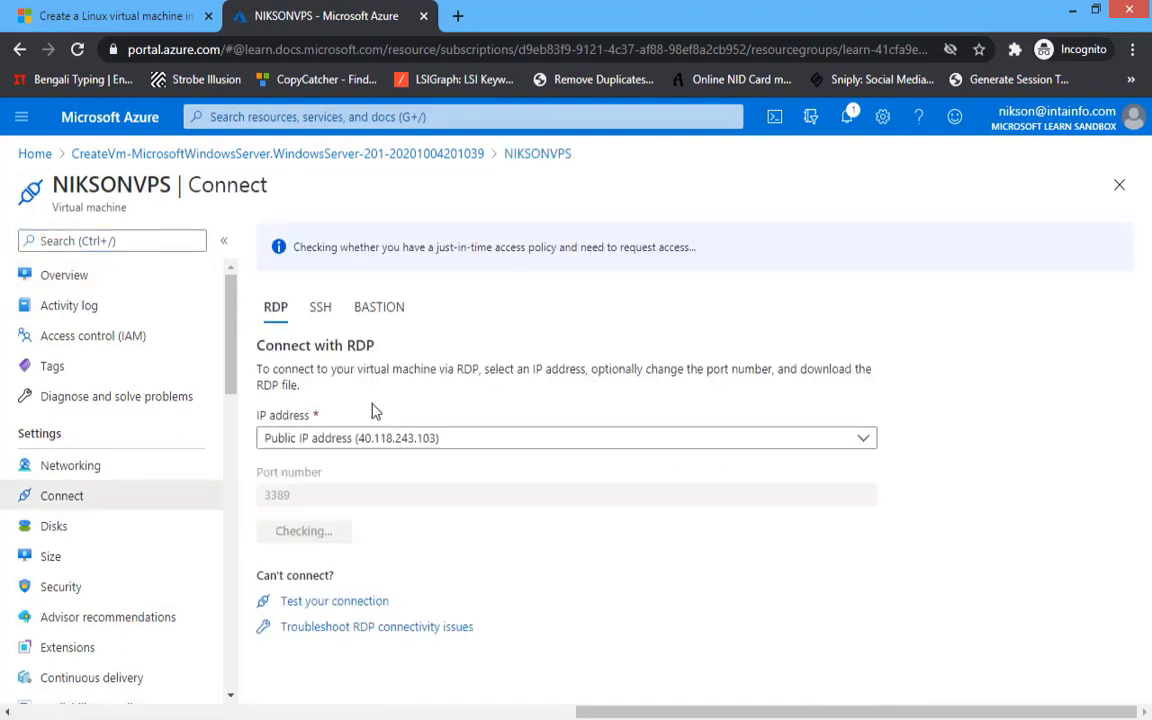
left_click(327, 533)
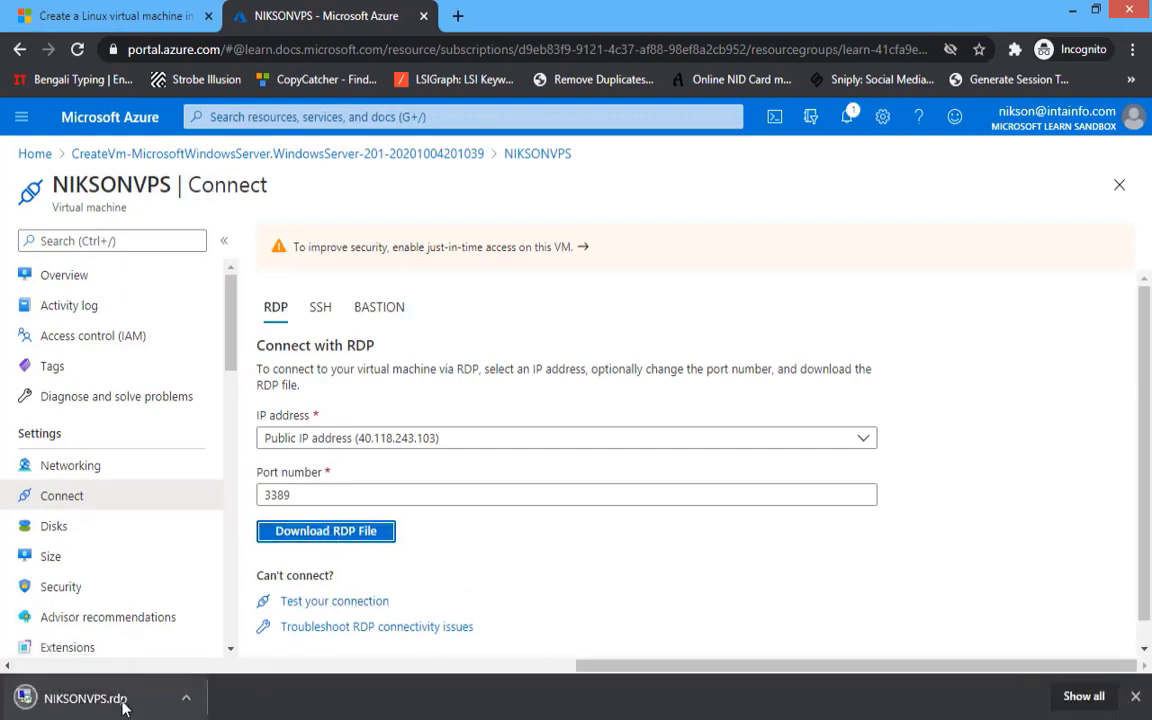
- Connect to the VM at 104.210.62.81 from the RDP file with the admin password, accepting the certificate
left_click(124, 706)
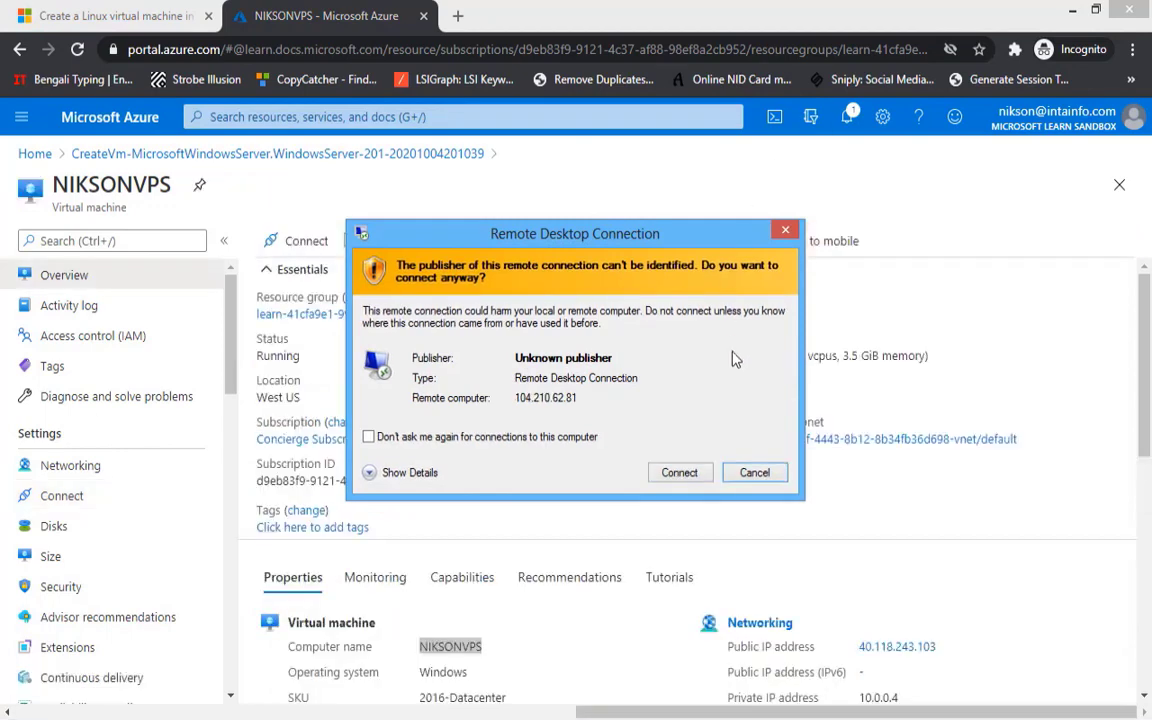
left_click(680, 472)
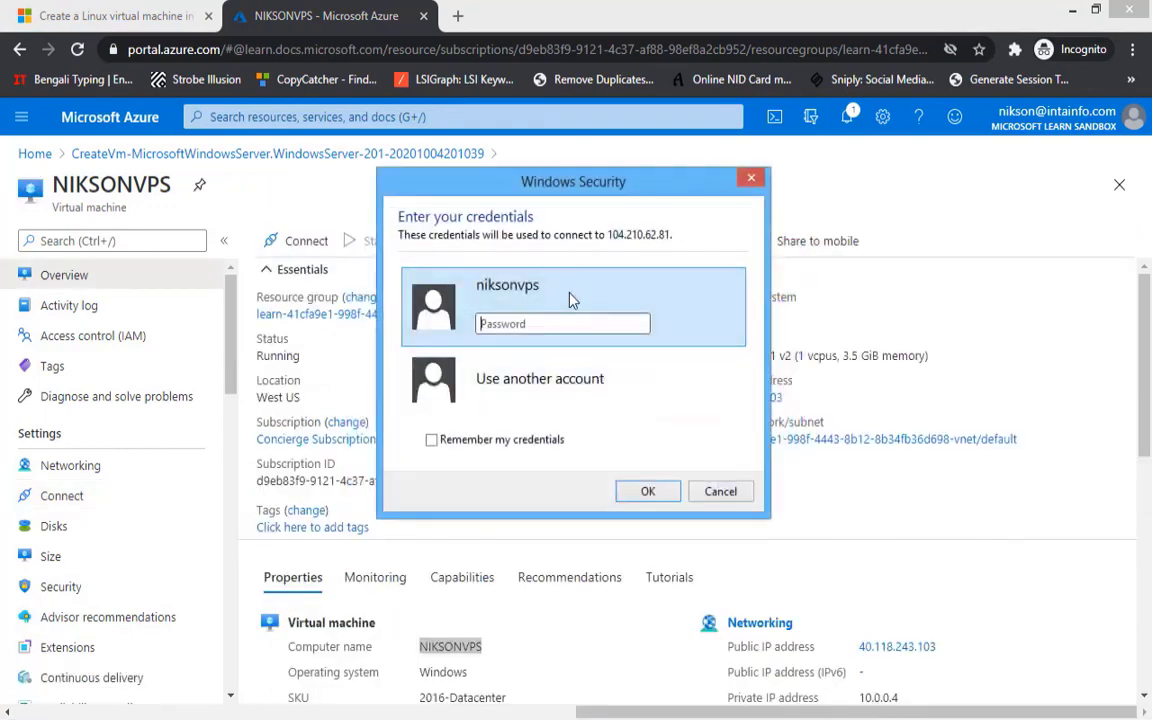
type("*********")
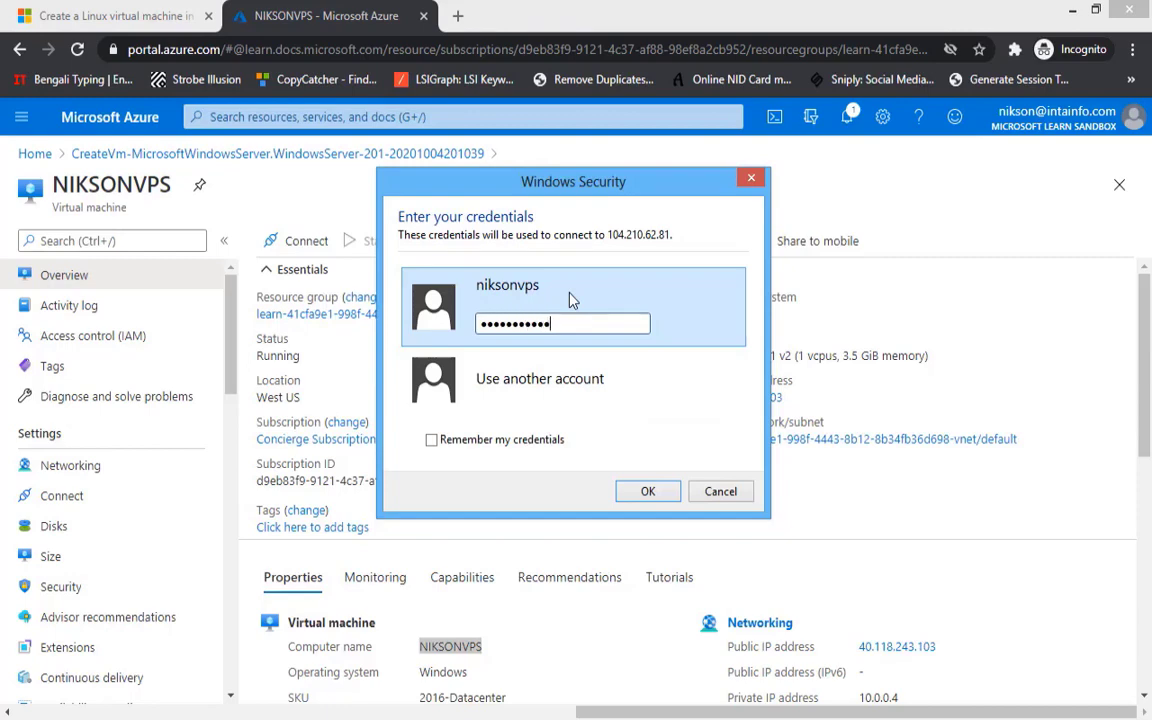
key("Return")
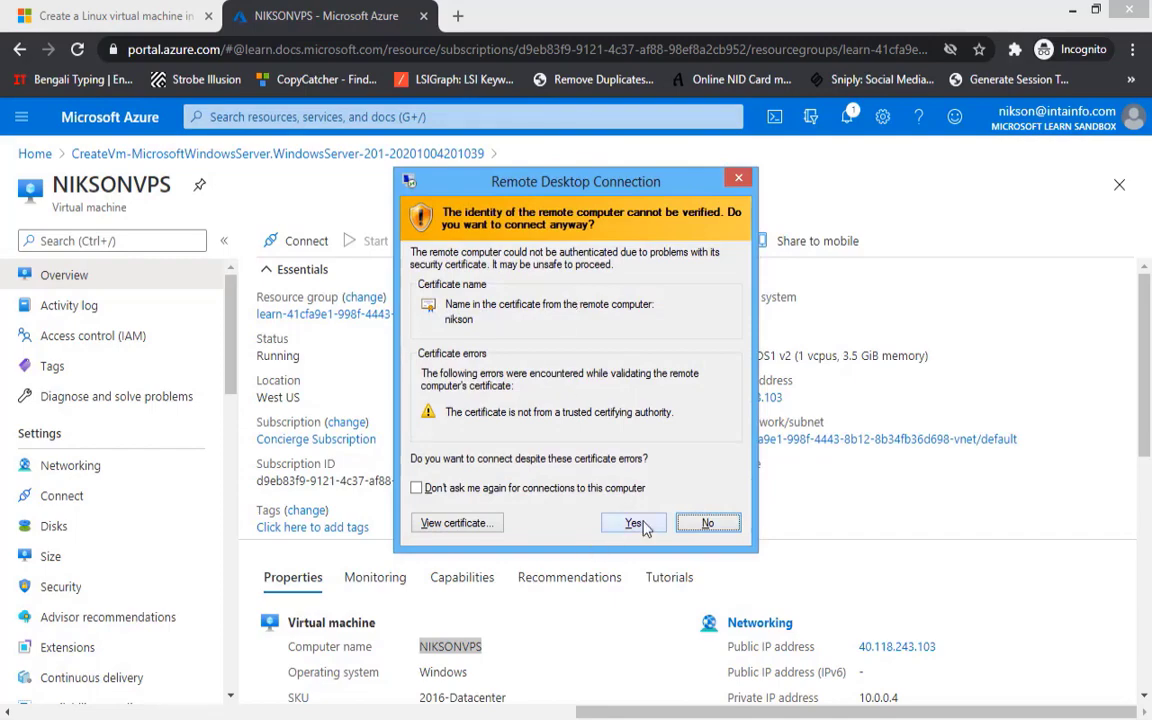
left_click(640, 525)
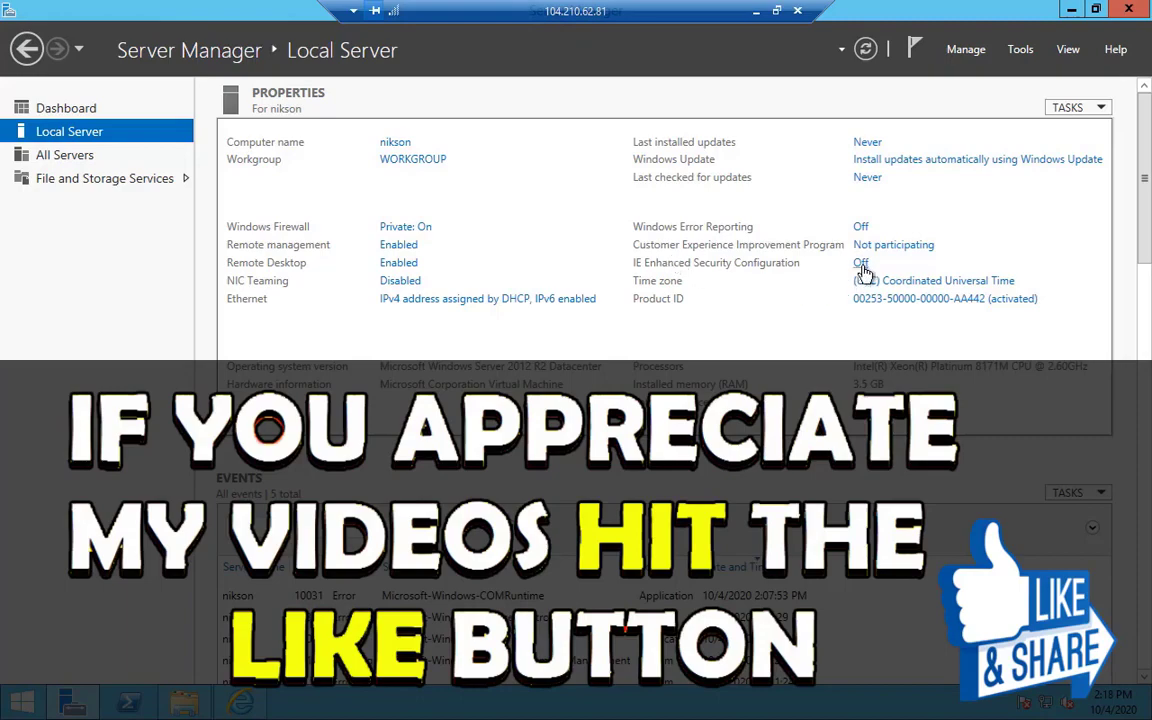
- Close the IE Enhanced Security Configuration dialog, then open This PC maximized with drives C:, D: and E:
left_click(862, 266)
left_click(459, 326)
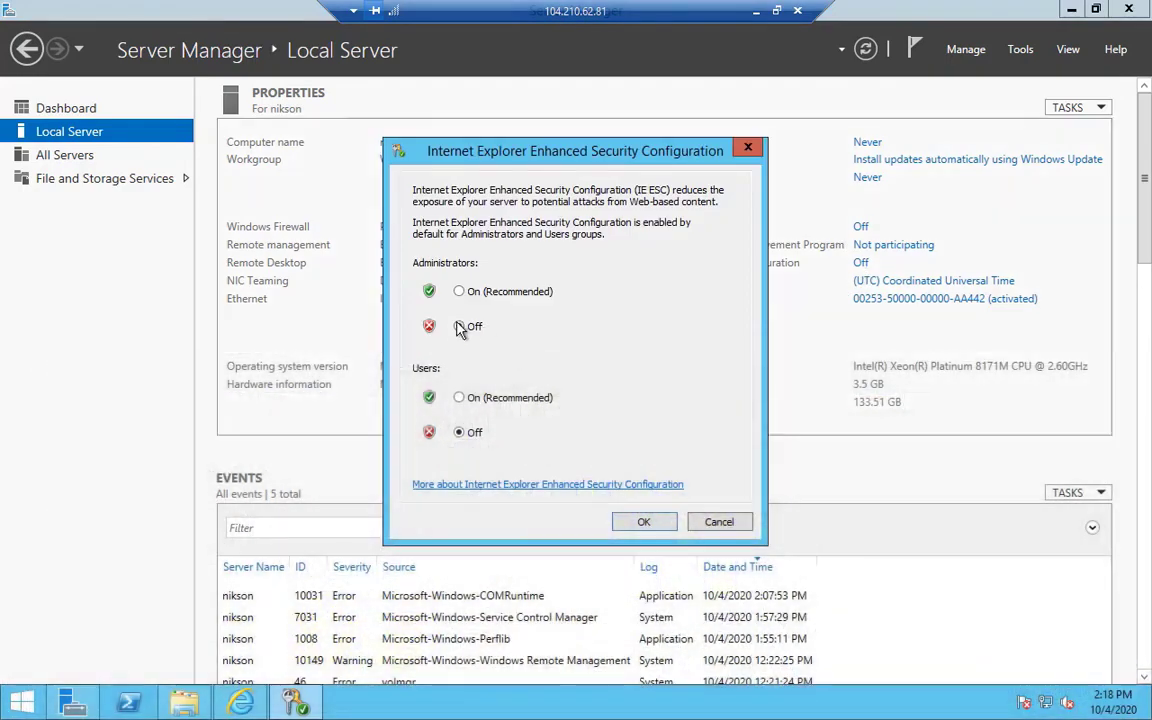
left_click(459, 433)
left_click(700, 525)
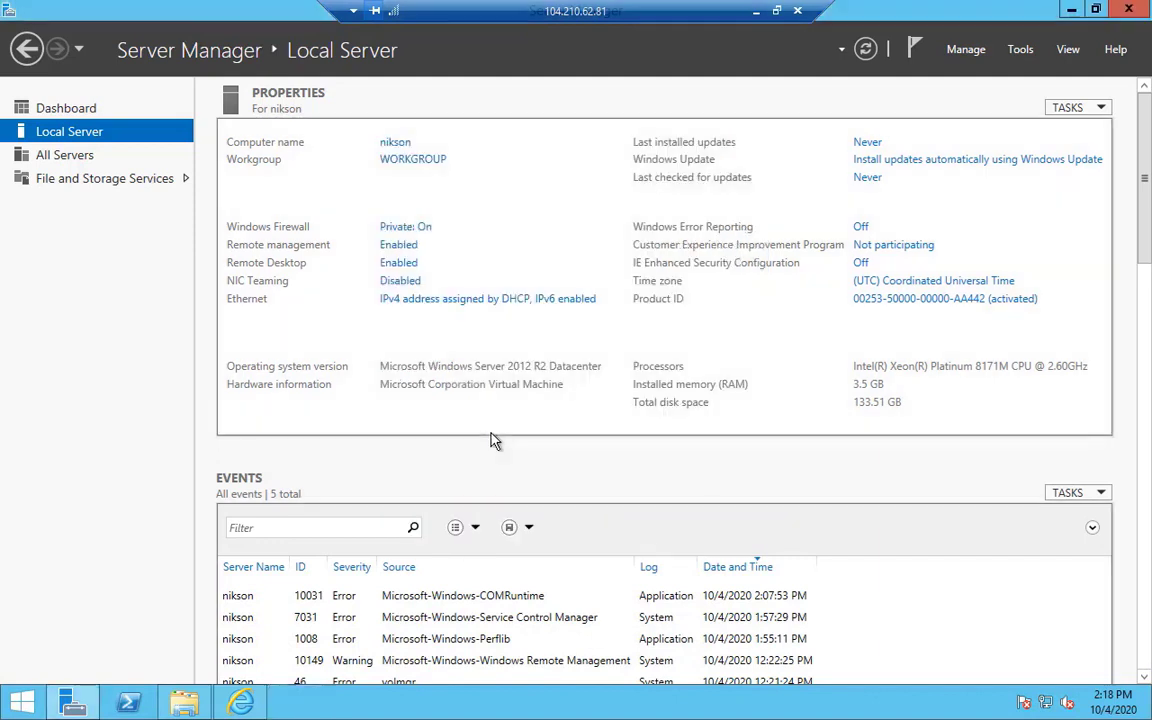
left_click(184, 704)
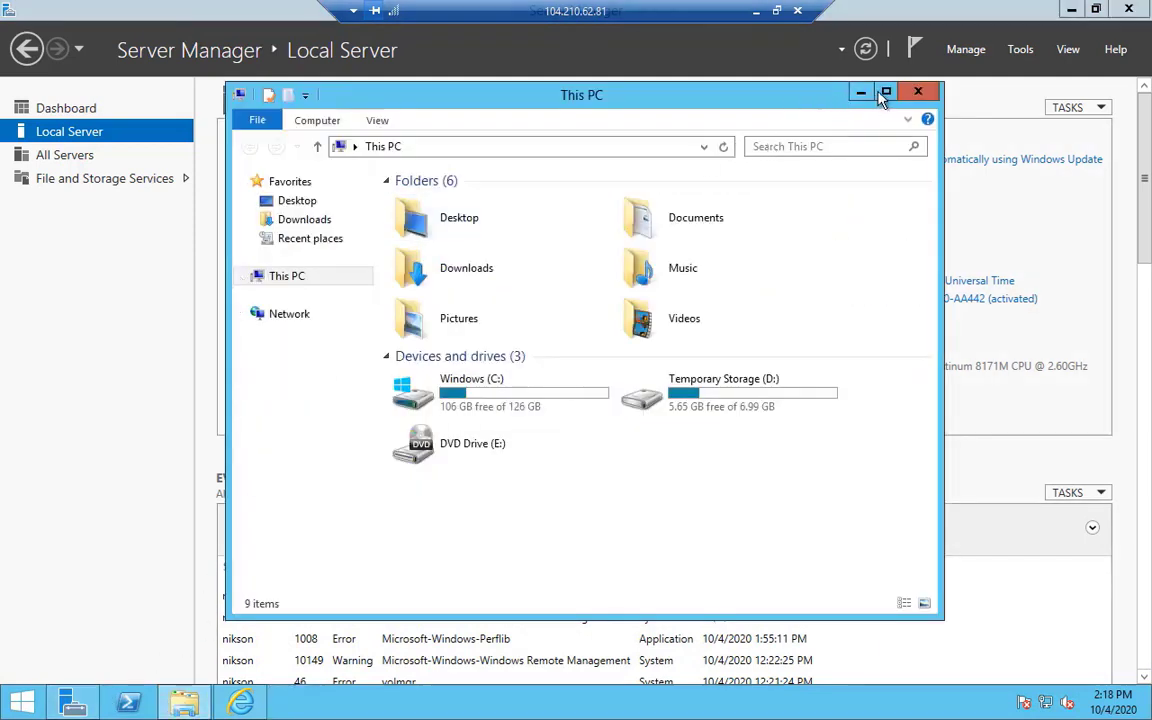
left_click(885, 91)
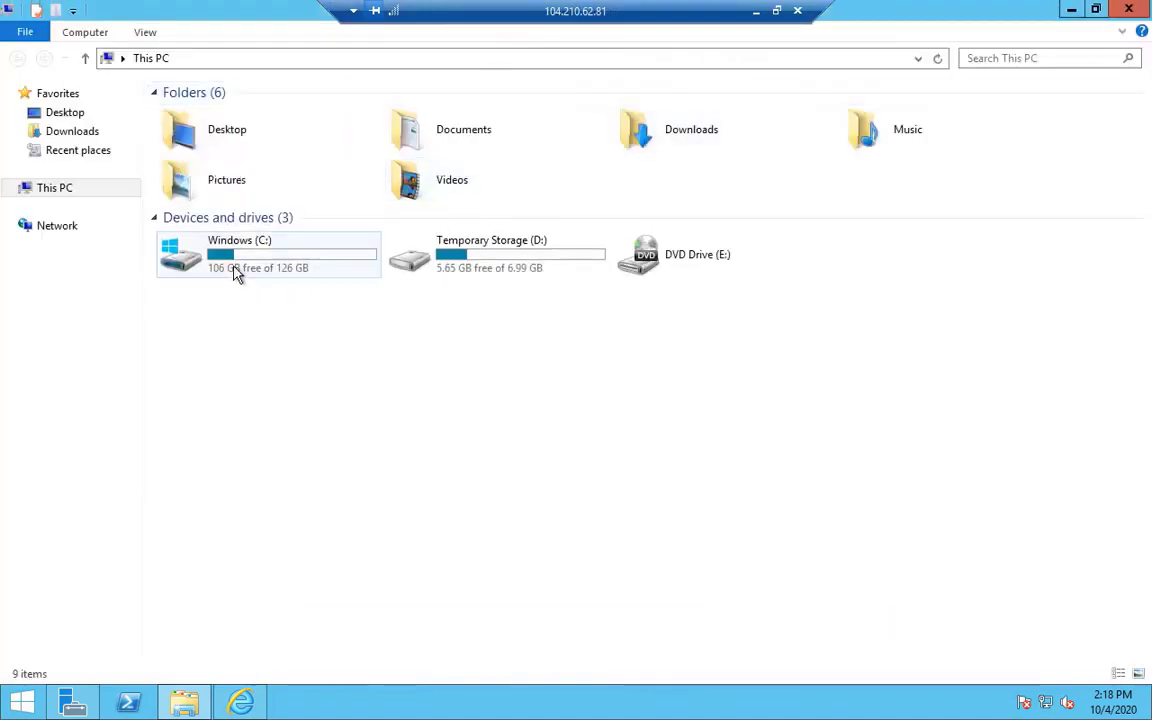